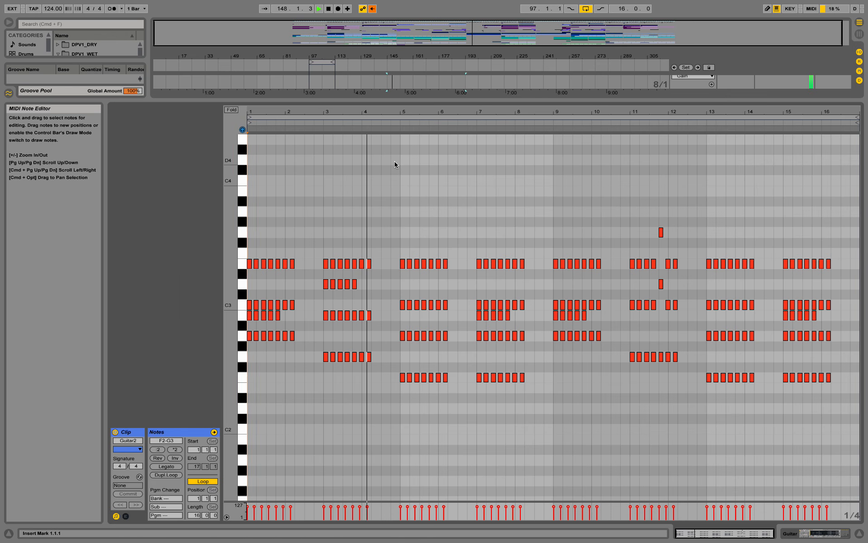
Step: View the notes of the Bass2 clip starting at bar 145, and return to the Bass track's device chain
left_click(842, 536)
double_click(407, 121)
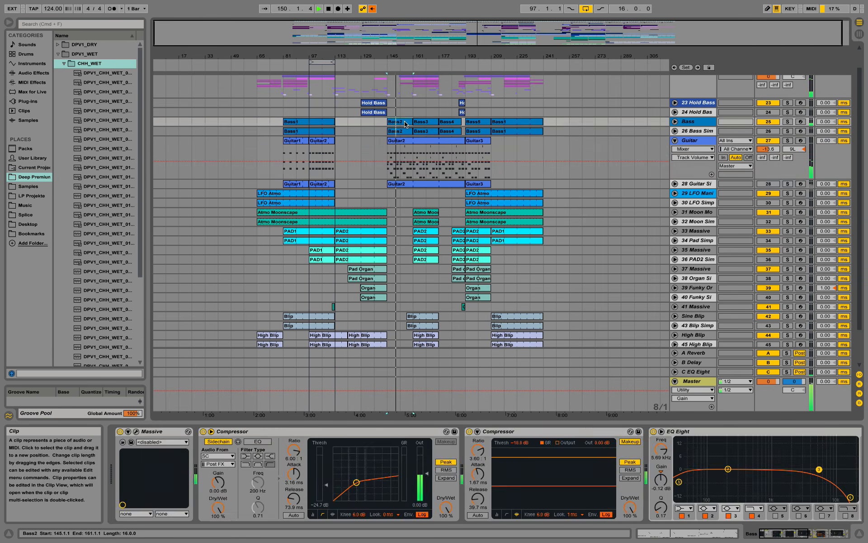
left_click_drag(231, 335, 352, 232)
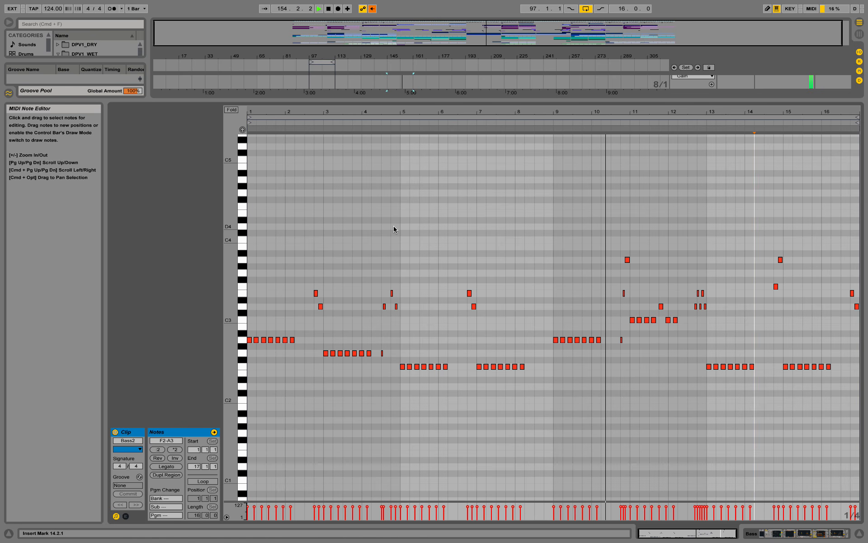
left_click(787, 533)
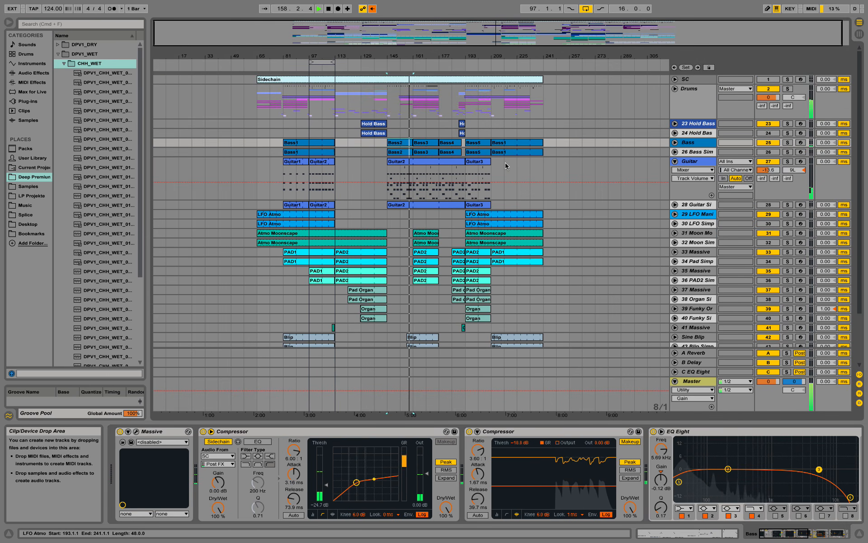
Step: Unfold the 33 Massive track and examine the chord notes of its PAD2 clip at bar 161
left_click_drag(418, 57, 418, 91)
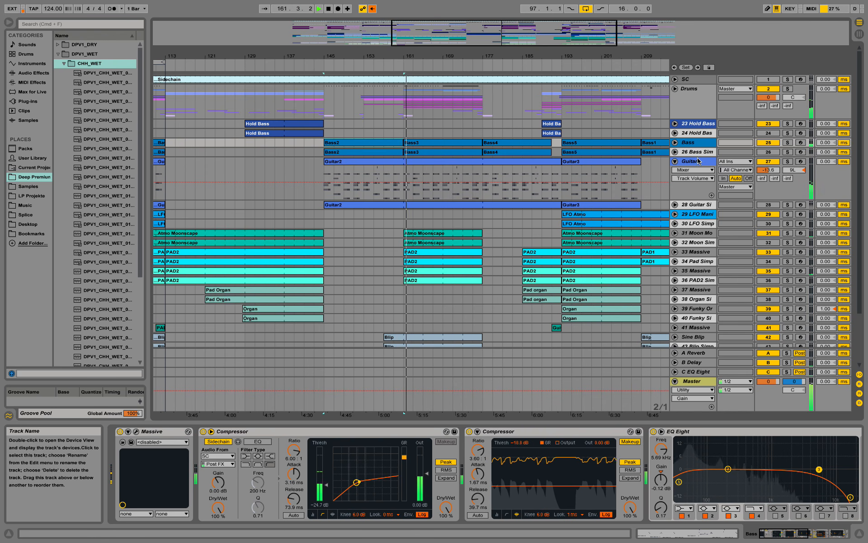
left_click(676, 252)
left_click(452, 254)
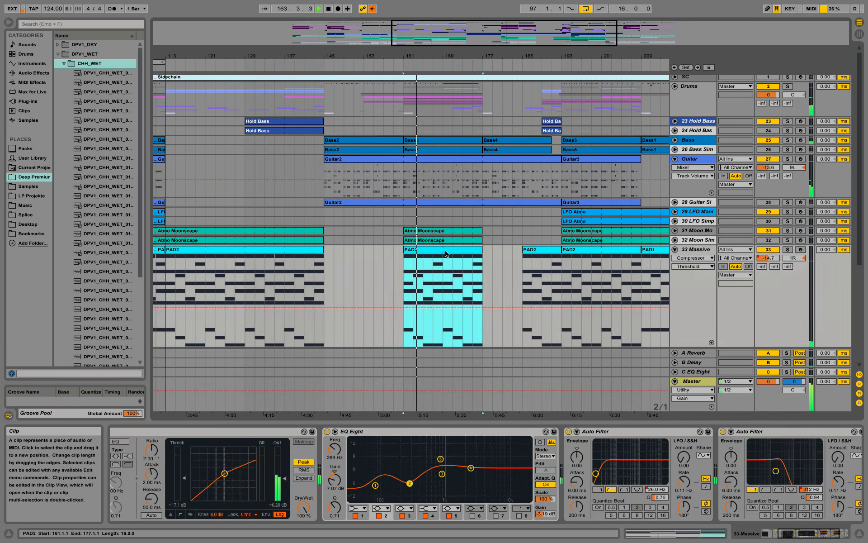
double_click(448, 252)
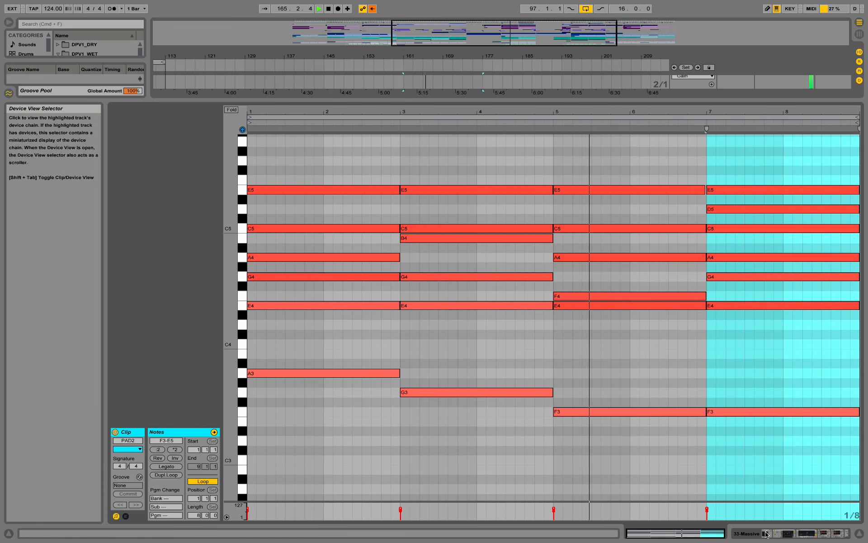
left_click(765, 535)
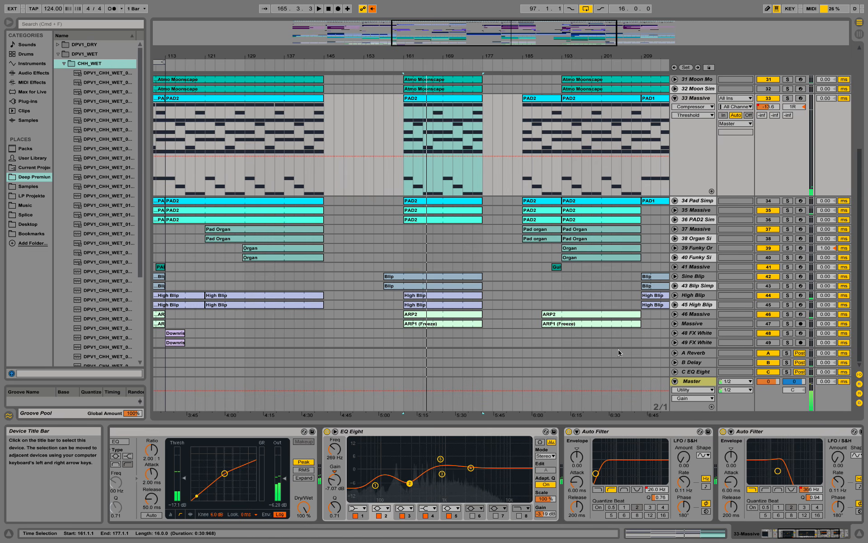
Step: Fold the 33 Massive and Guitar tracks to compact the arrangement
scroll(436, 180, "up", 4)
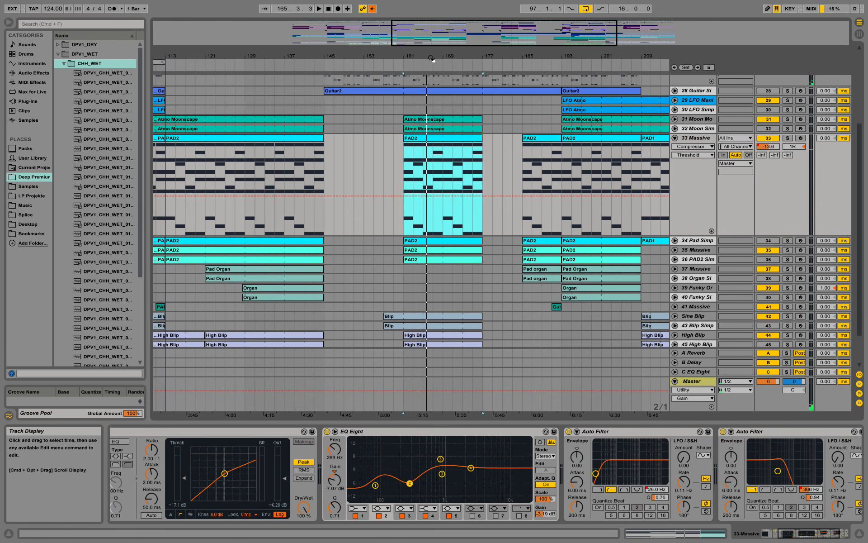
left_click_drag(433, 56, 433, 32)
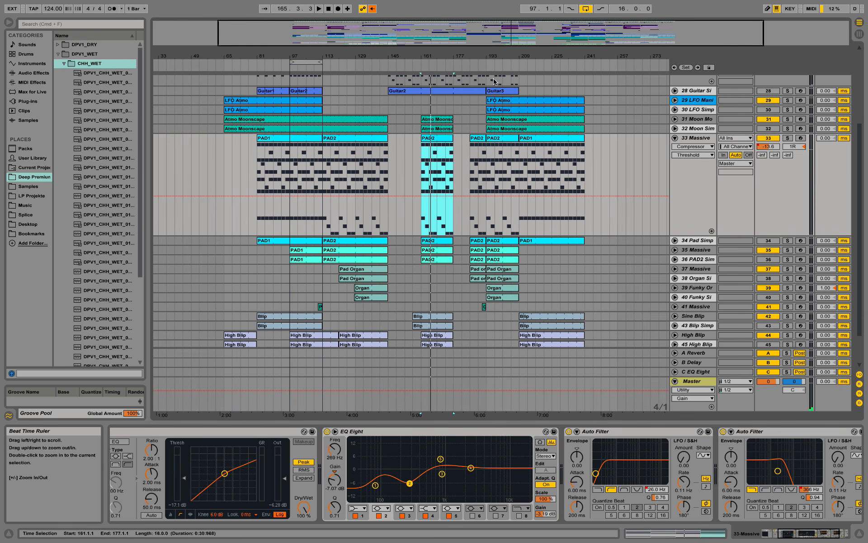
left_click(675, 138)
scroll(675, 149, "up", 5)
left_click(675, 161)
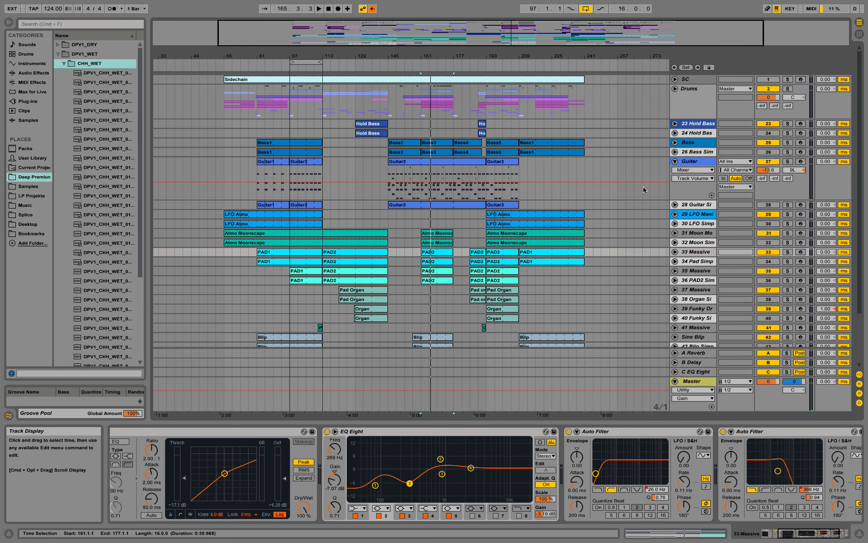
left_click(675, 162)
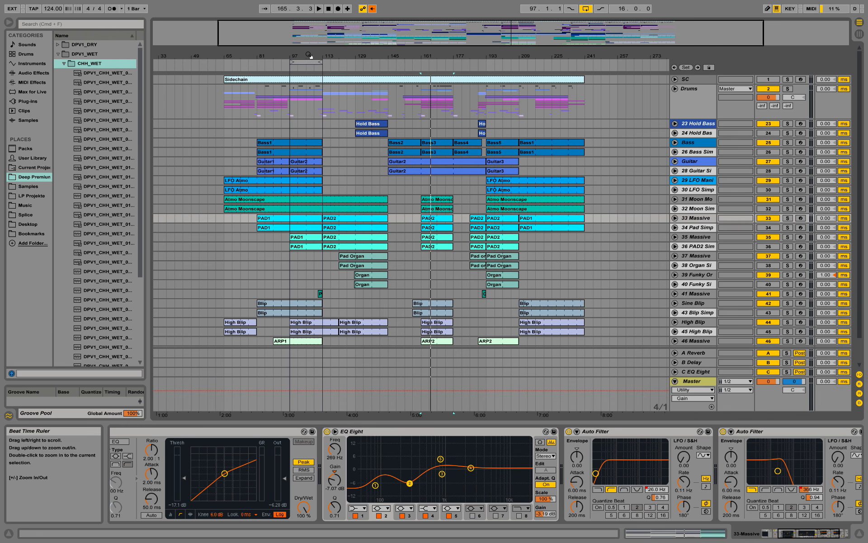
Step: Unfold the Drums group and inspect the deactivated percussion clips from Shake shake to Hatty at bar 97
left_click_drag(309, 54, 309, 63)
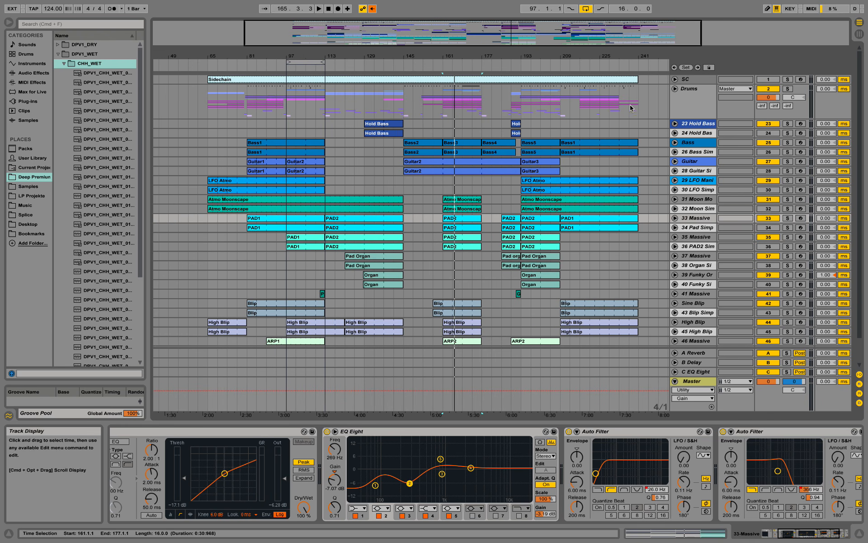
left_click(675, 89)
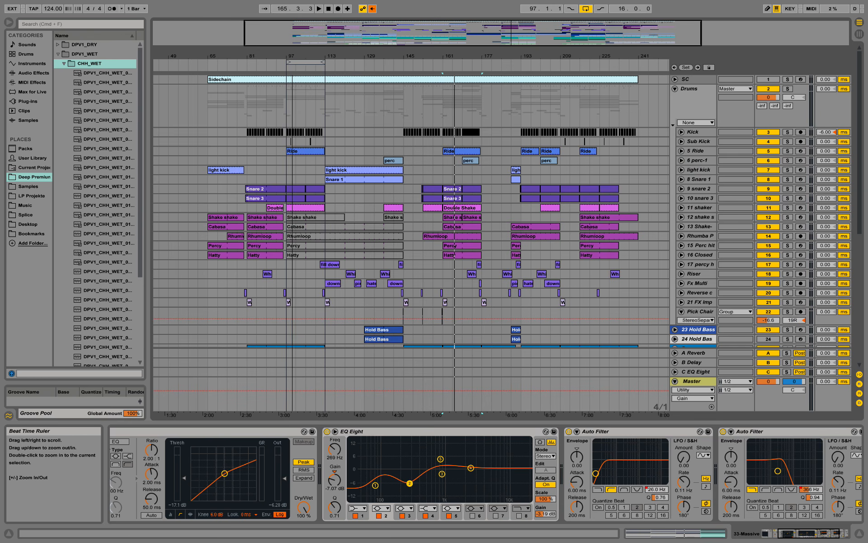
left_click_drag(275, 55, 250, 94)
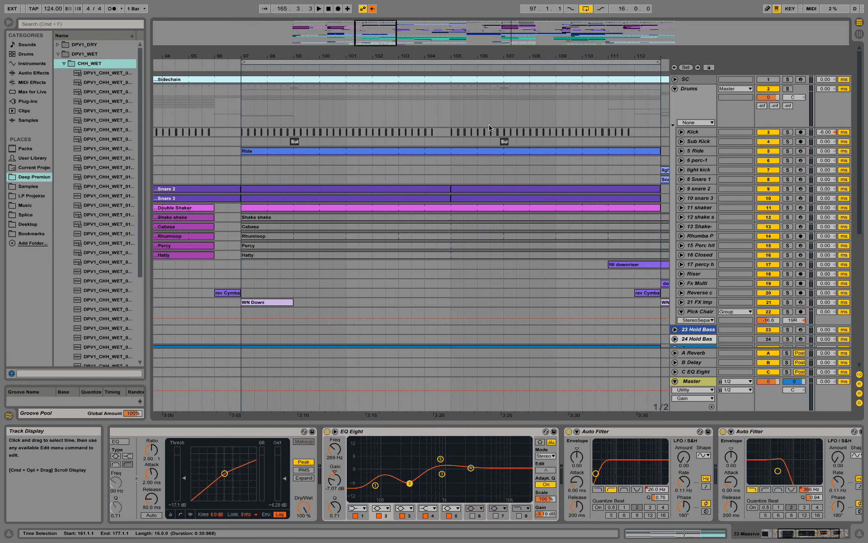
left_click(252, 219)
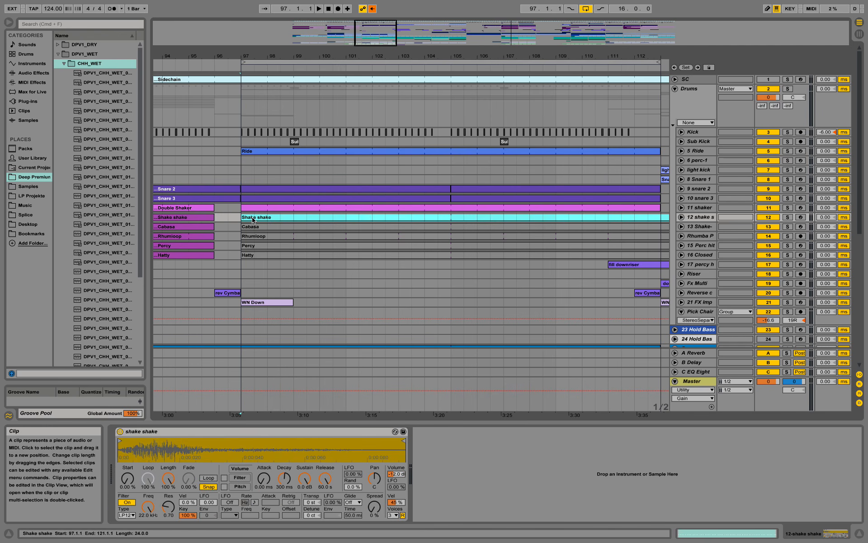
left_click(268, 256, "shift")
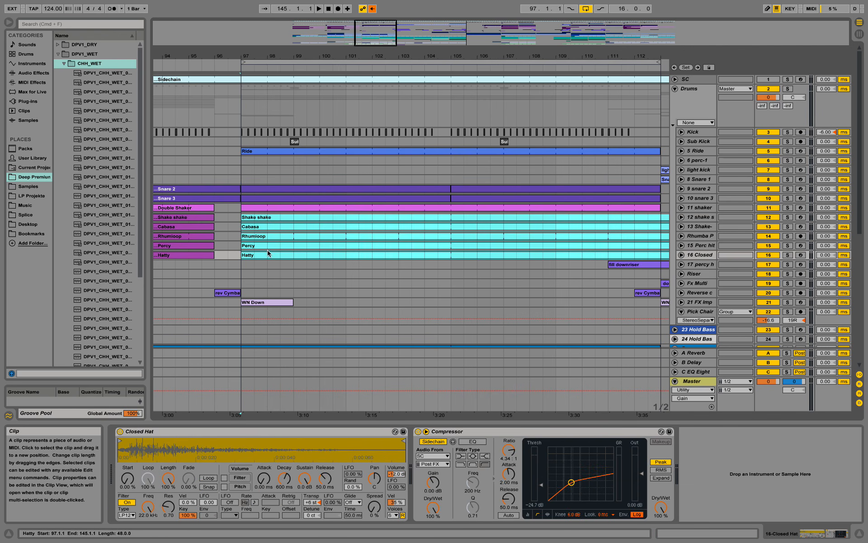
left_click(285, 219)
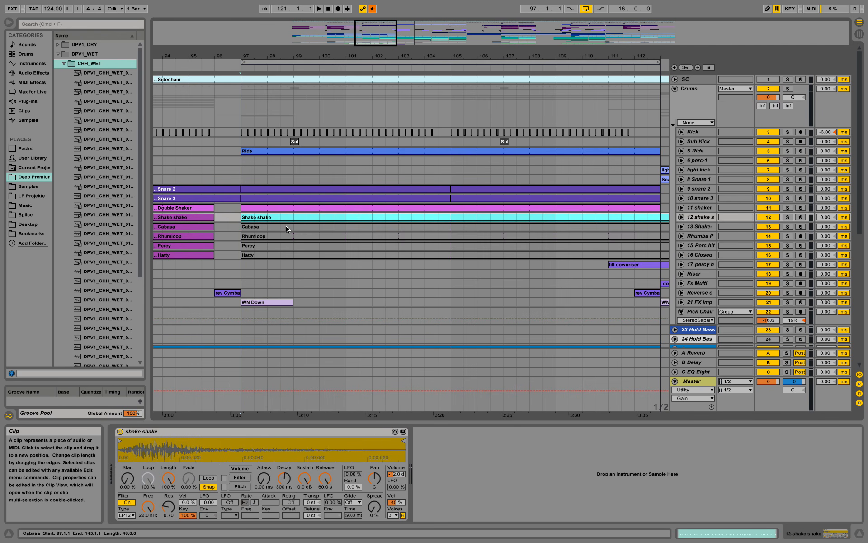
Step: Unfold the Kick track and inspect the individual kick1 clips on the first beats of bar 97
left_click_drag(309, 58, 321, 87)
left_click(682, 132)
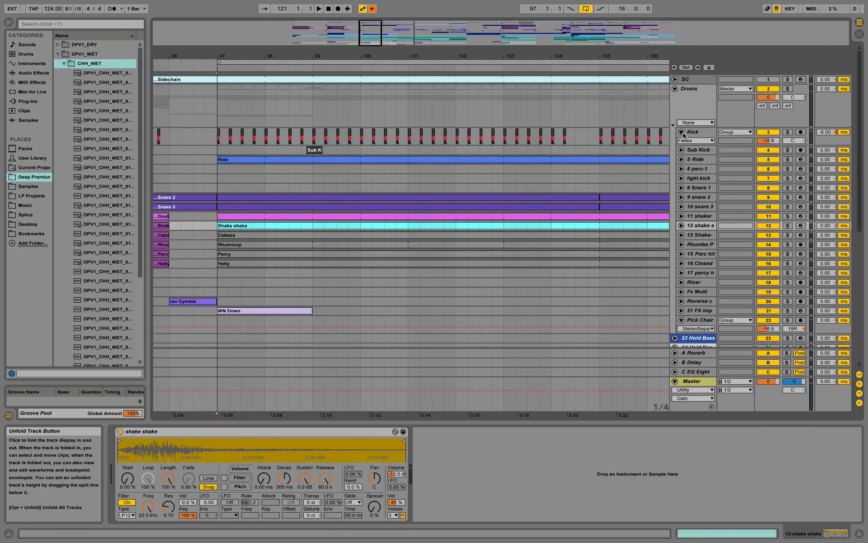
left_click_drag(225, 54, 226, 135)
left_click(225, 136)
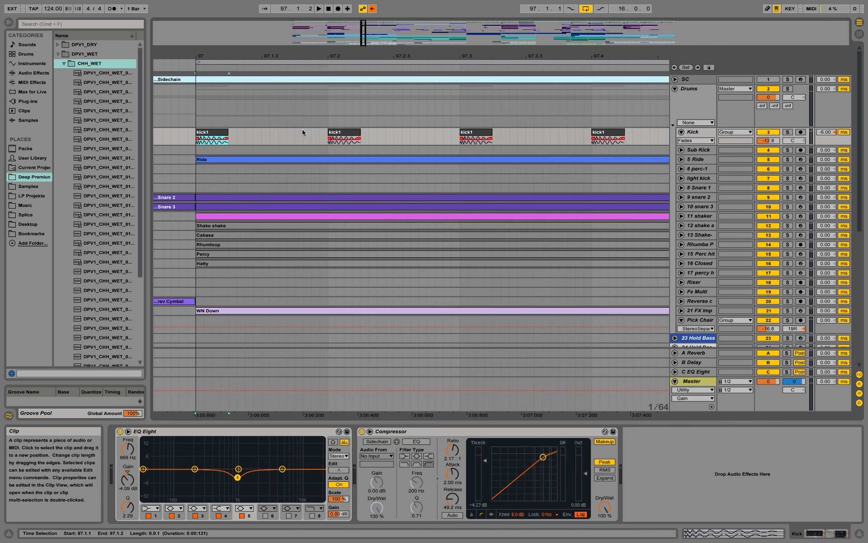
left_click(354, 134)
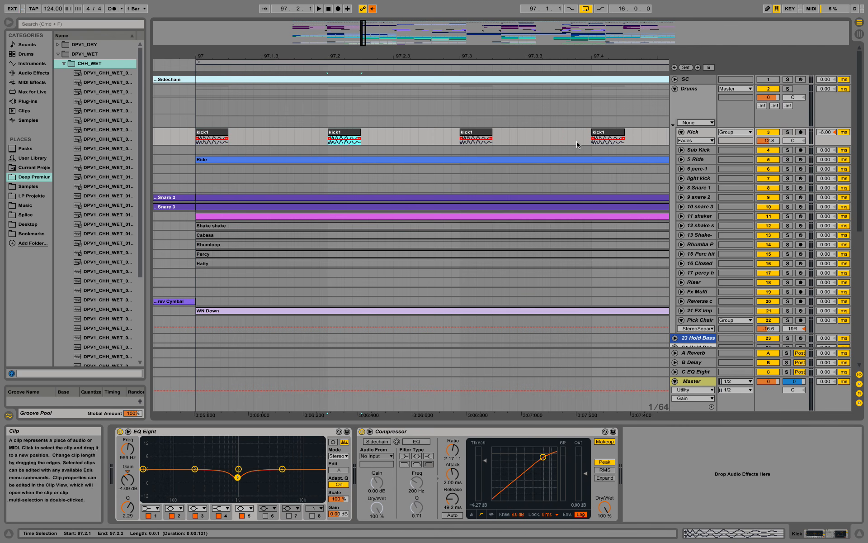
Step: Solo the Kick track, play it briefly from bar 97, and turn its solo off
left_click(787, 132)
key("space")
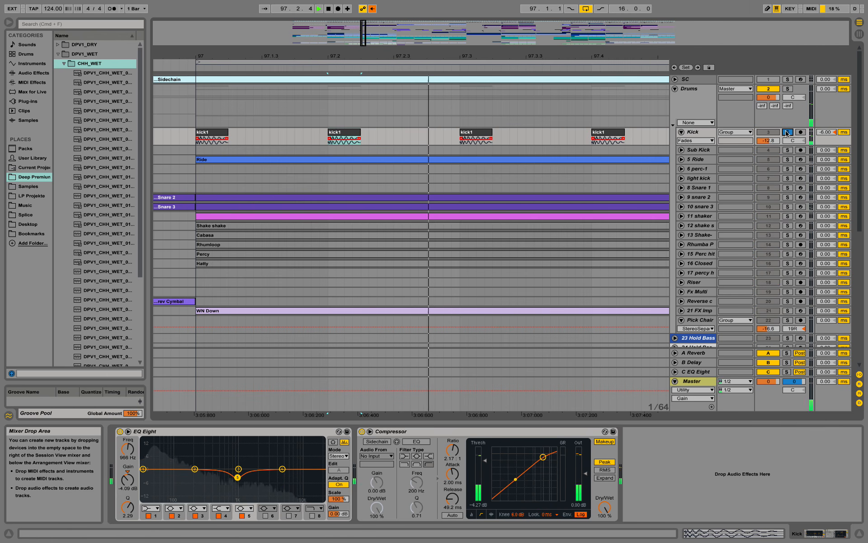
key("space")
left_click_drag(395, 50, 300, 9)
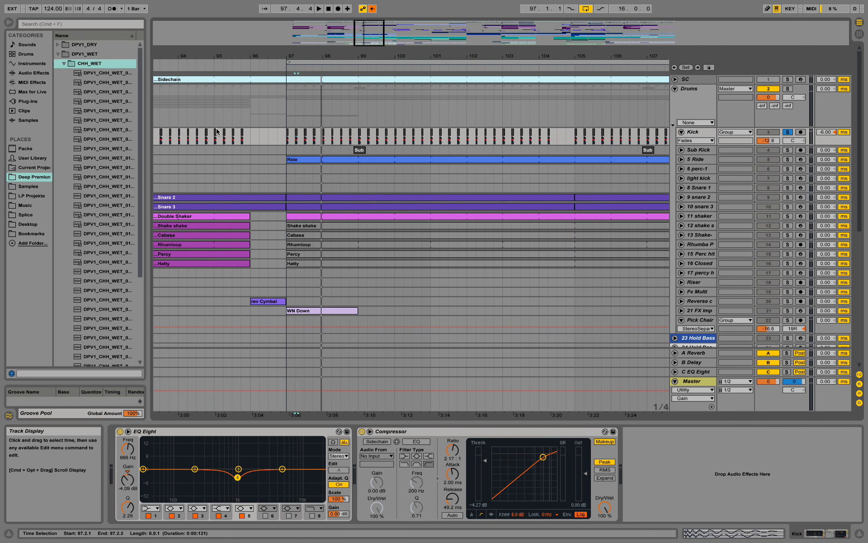
left_click(789, 134)
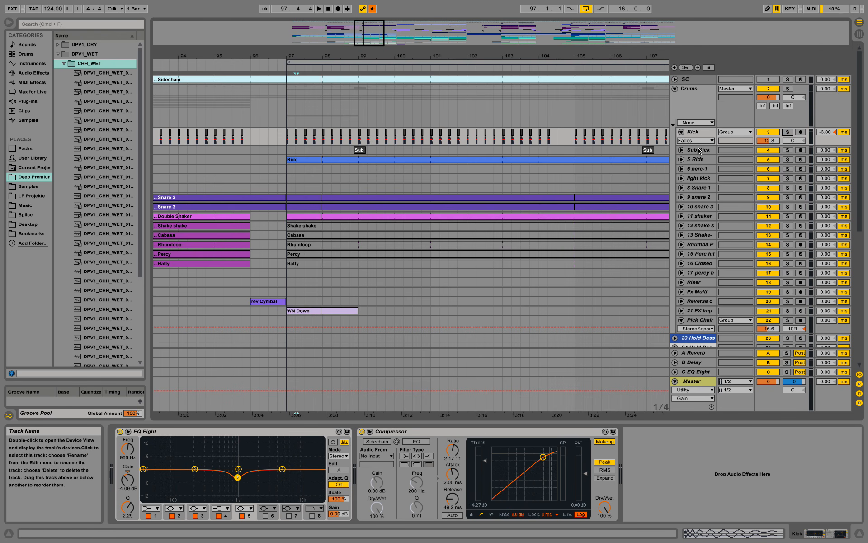
Step: Unfold the Sub Kick track and play the arrangement from just before its clip near bar 99
left_click(686, 150)
left_click(682, 150)
left_click_drag(356, 56, 356, 79)
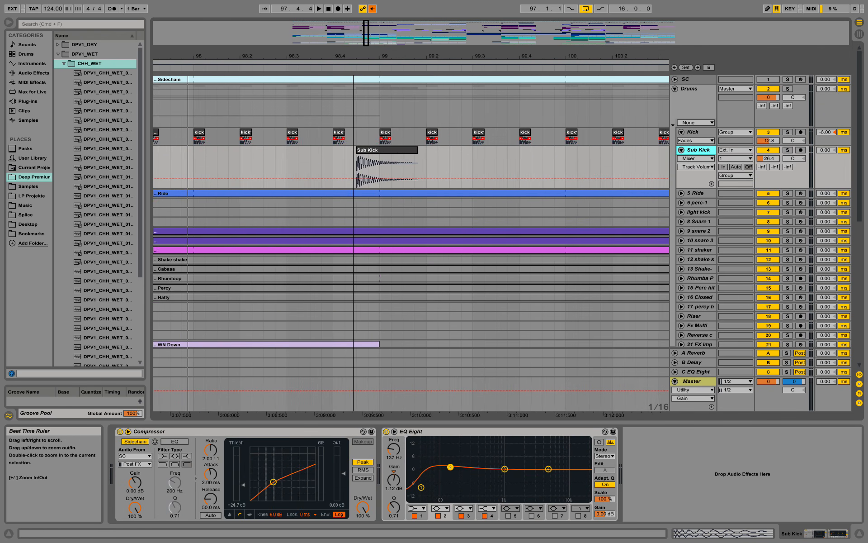
left_click(349, 68)
key("space")
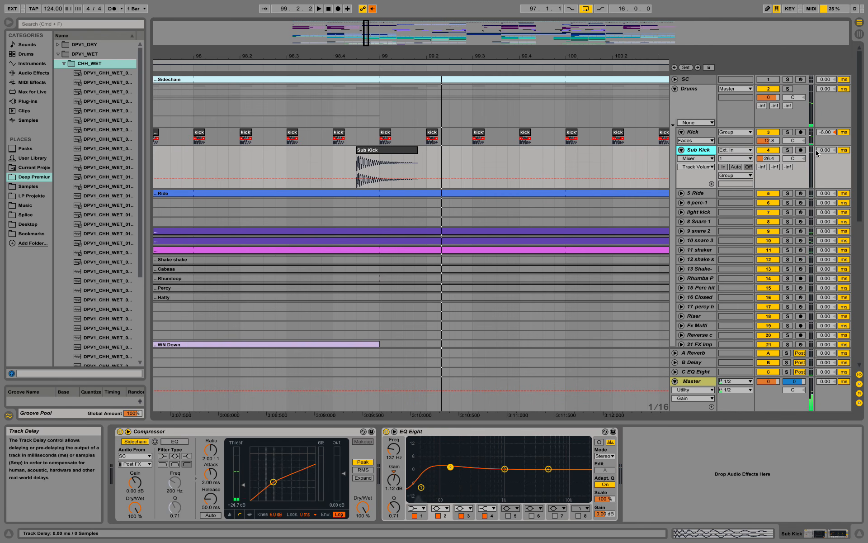
Step: Solo the Sub Kick track and audition its clip near bar 99 several times
left_click(787, 150)
left_click(345, 69)
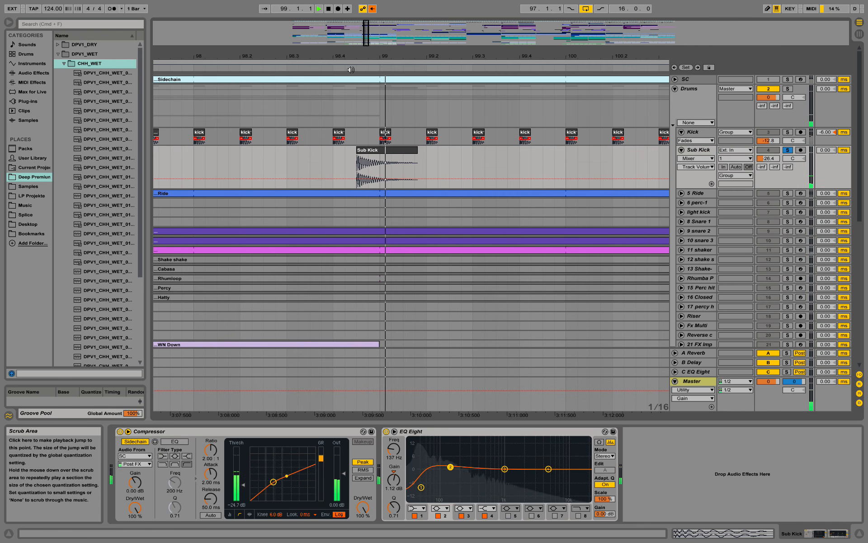
key("space")
left_click(344, 68)
key("space")
left_click(345, 69)
key("space")
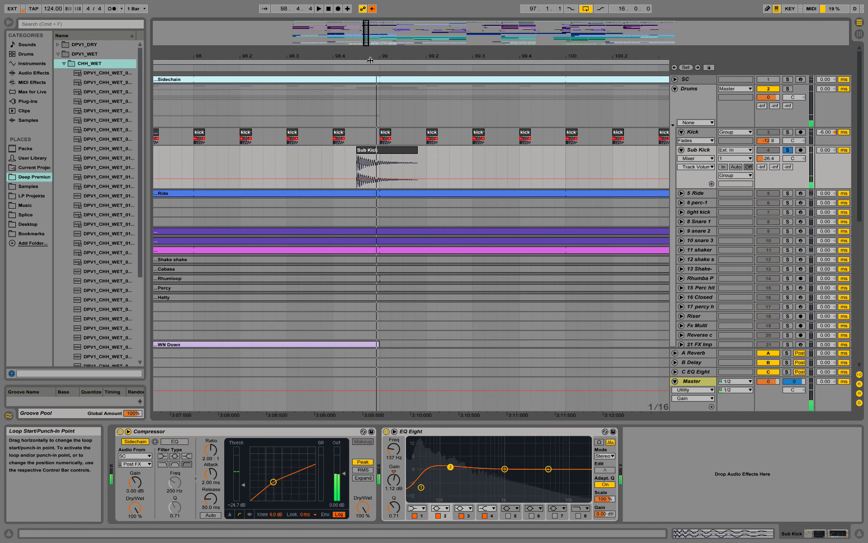
left_click_drag(373, 57, 501, 58)
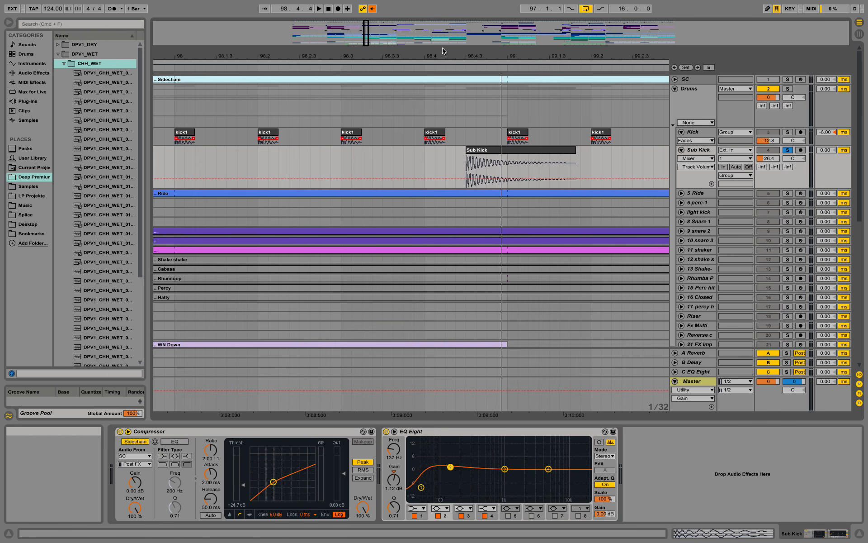
left_click_drag(487, 57, 487, 28)
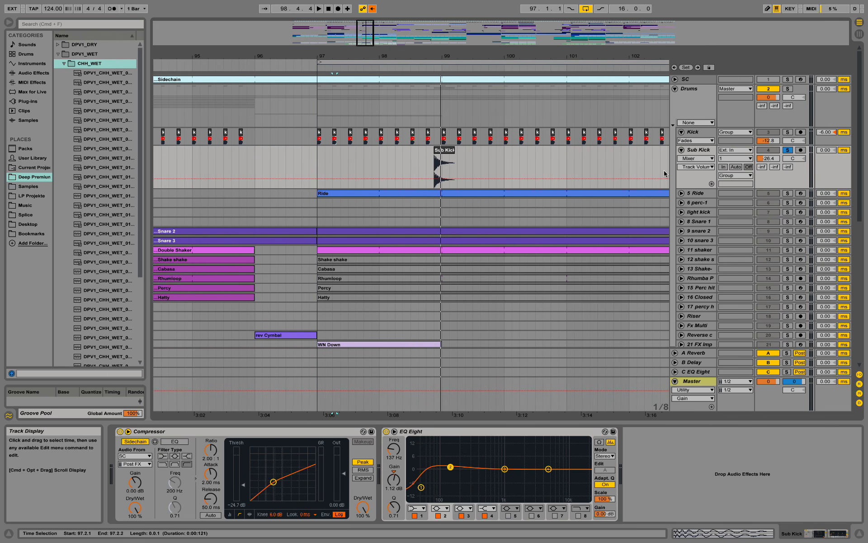
Step: Unfold and solo the Ride track, and play its clip from bar 97
left_click(682, 194)
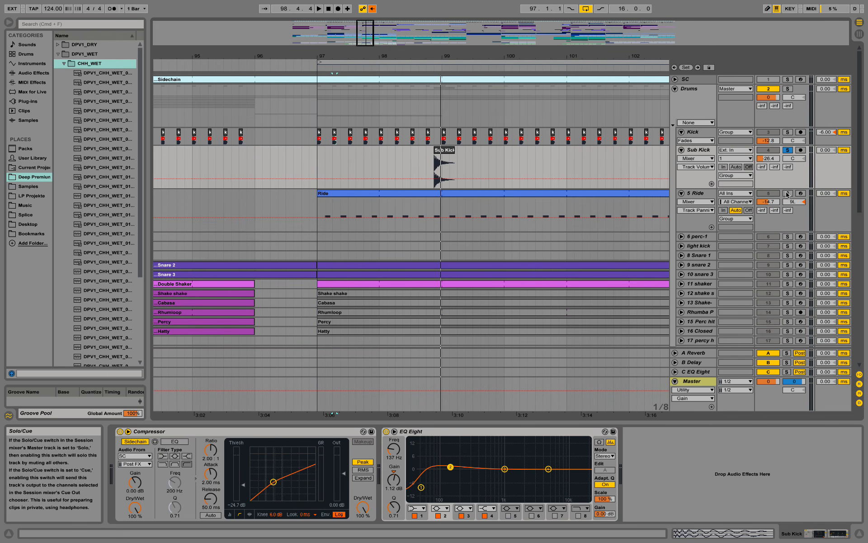
left_click(696, 193)
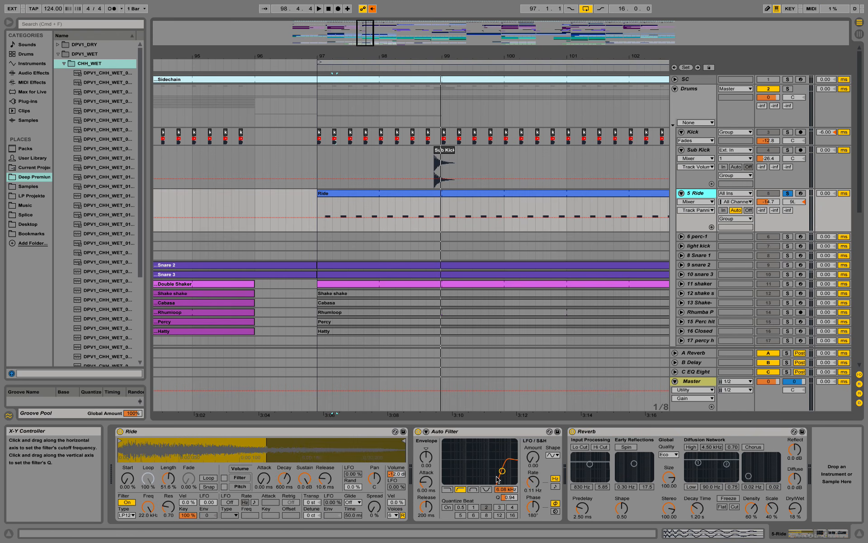
left_click(394, 193)
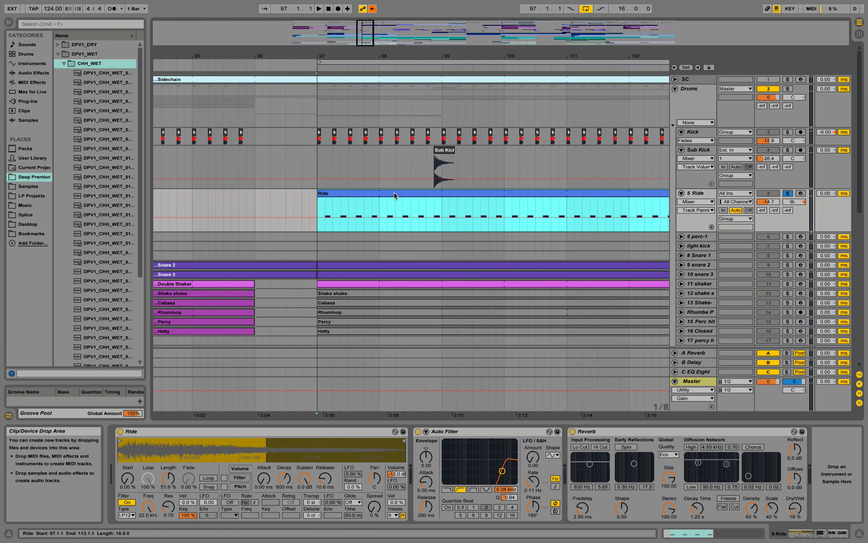
key("space")
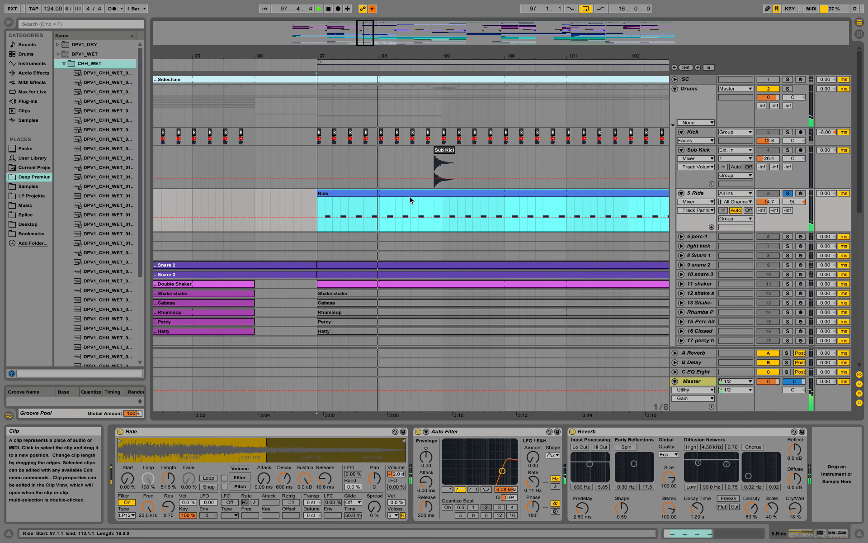
key("space")
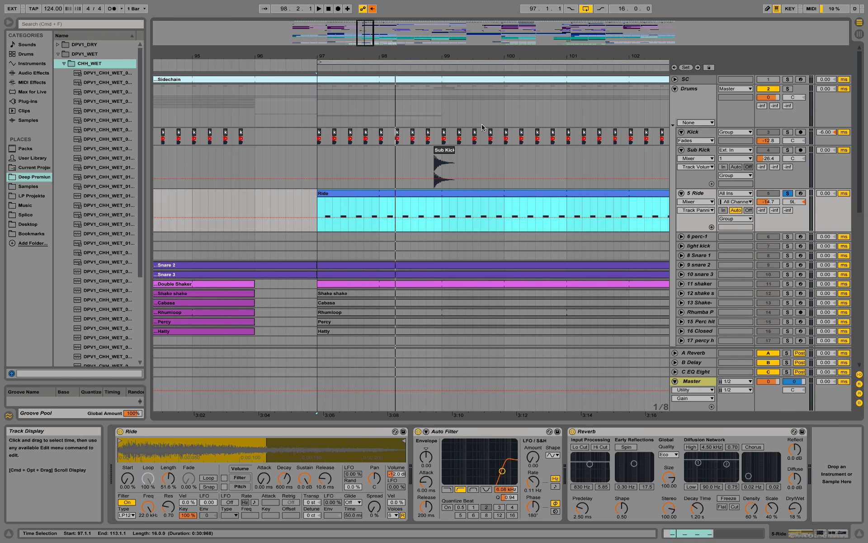
Step: Solo the Kick along with the Ride, and then unfold and solo the snare 2 track and play it from bar 97
left_click(788, 133)
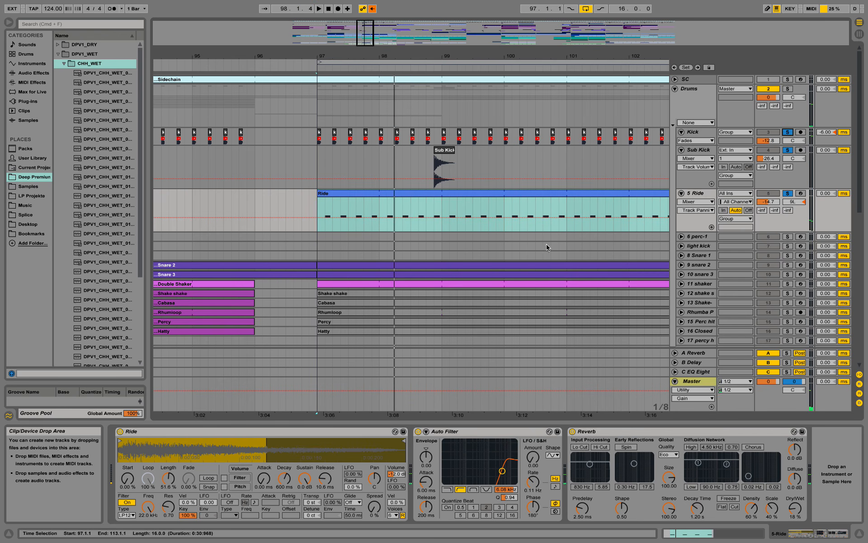
scroll(546, 247, "down", 5)
left_click(682, 185)
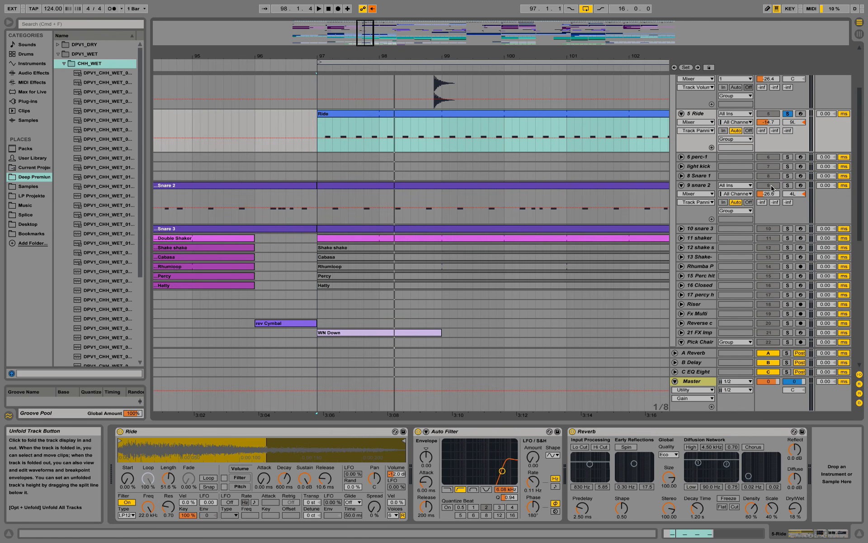
left_click(695, 186)
key("space")
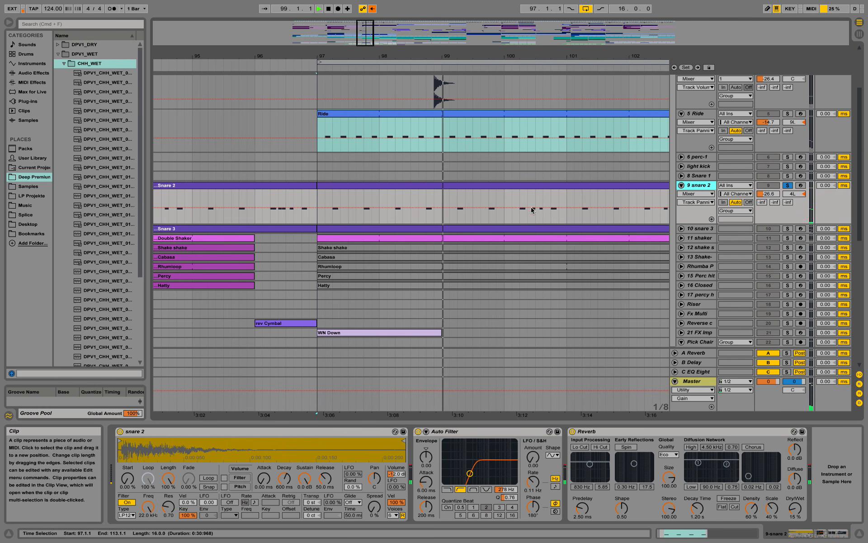
Step: Open the Snare 2 clip's MIDI notes to examine the pattern during playback, stop, and return to the arrangement
double_click(606, 183)
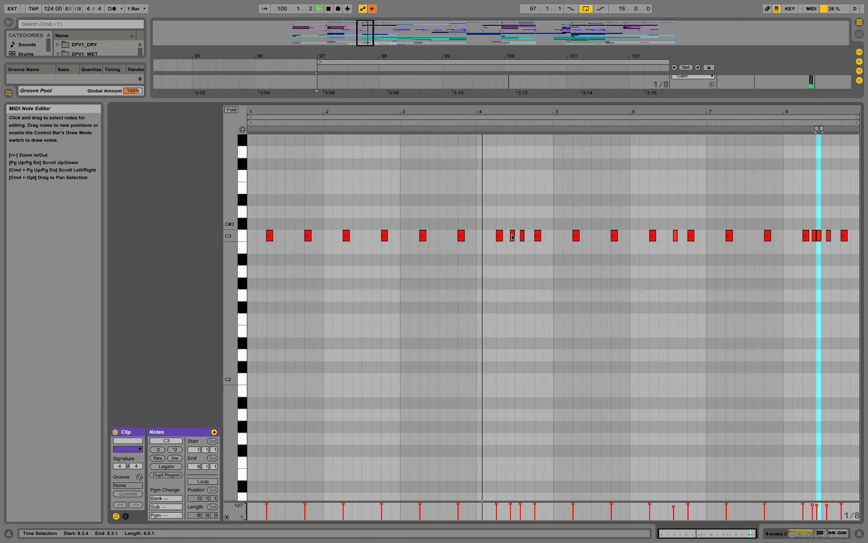
key("space")
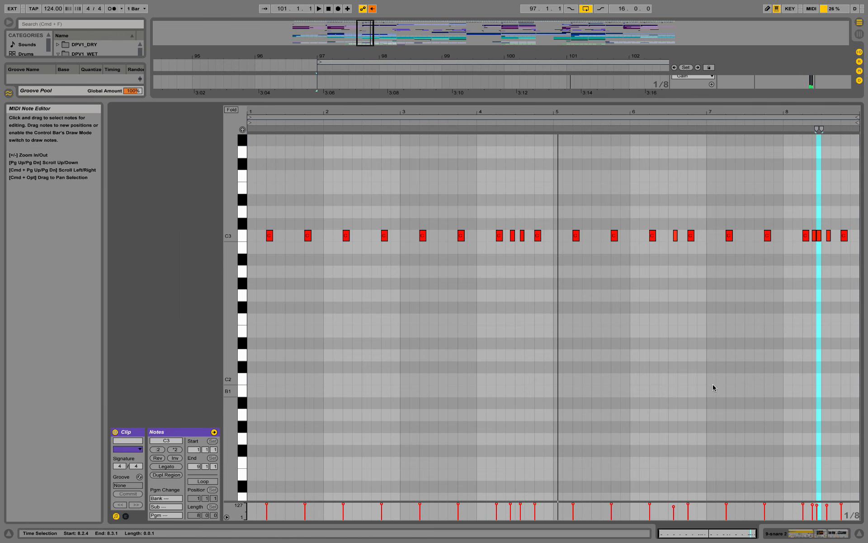
key("shift+Tab")
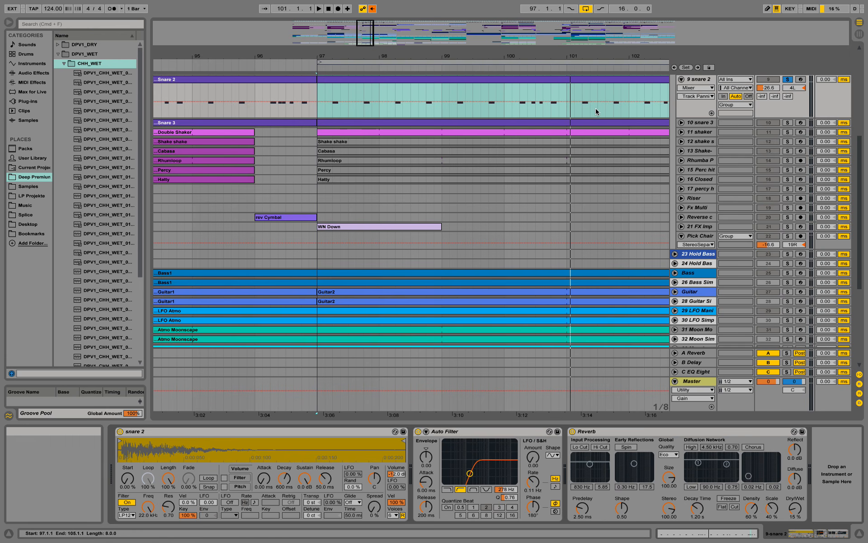
Step: Unfold and solo the snare 3 track, play it from bar 97, and show its devices
scroll(549, 107, "up", 2)
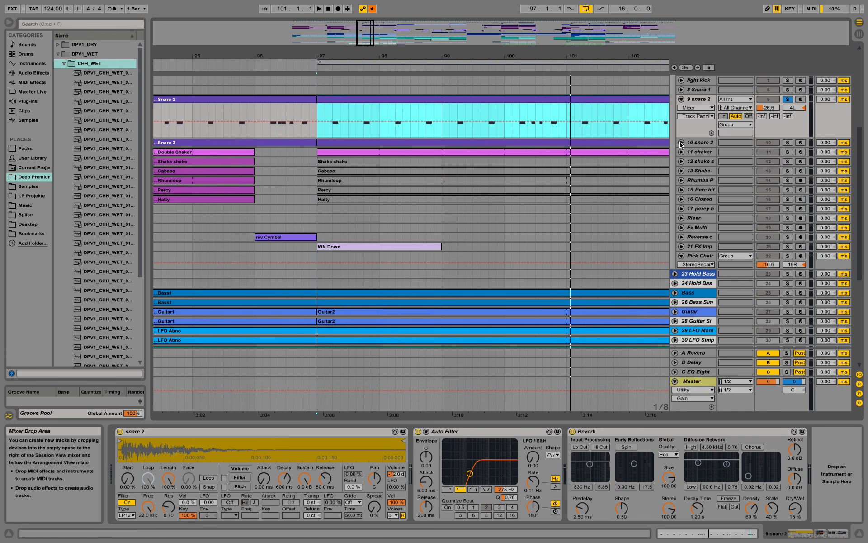
left_click(681, 142)
left_click(788, 142)
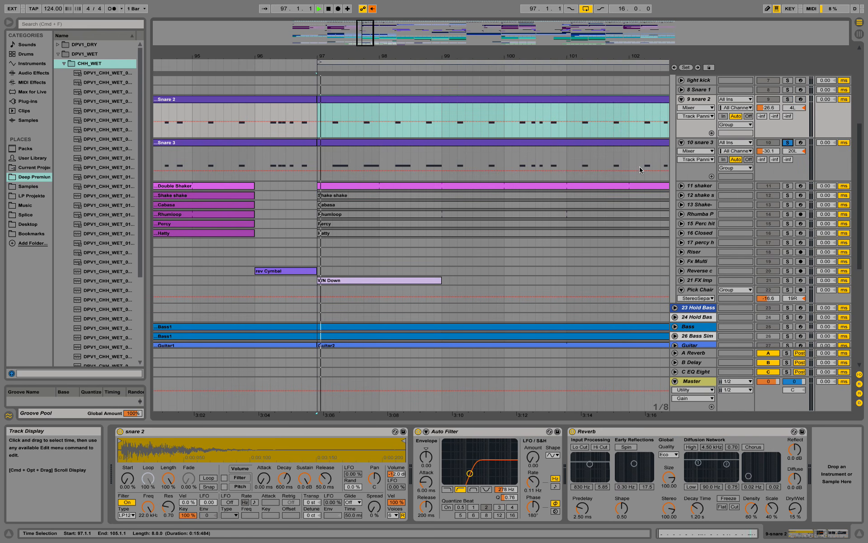
key("space")
left_click(699, 143)
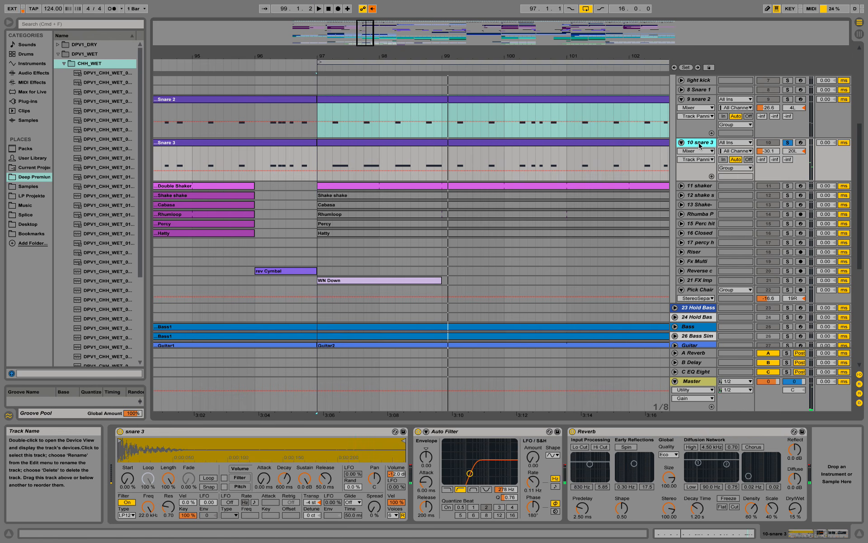
Step: Unfold and solo the 11 shaker track, show its devices, and play it from bar 97
left_click(682, 185)
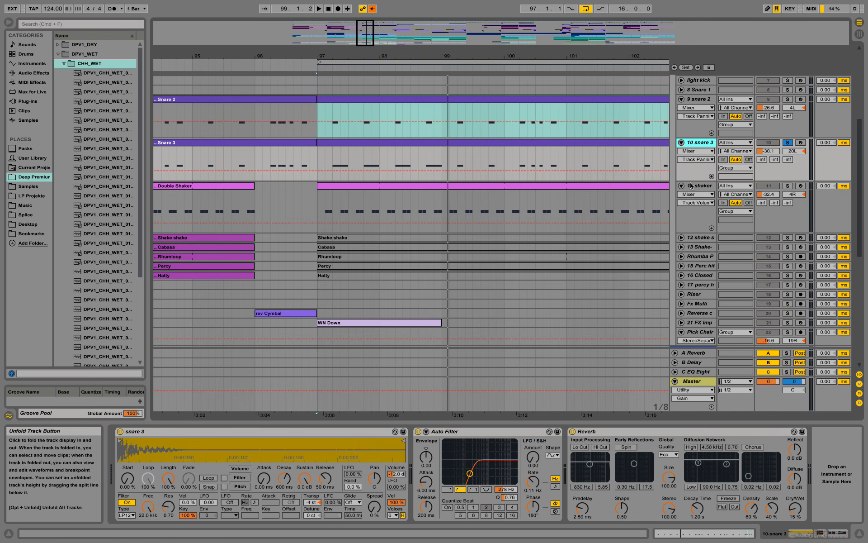
left_click(709, 187)
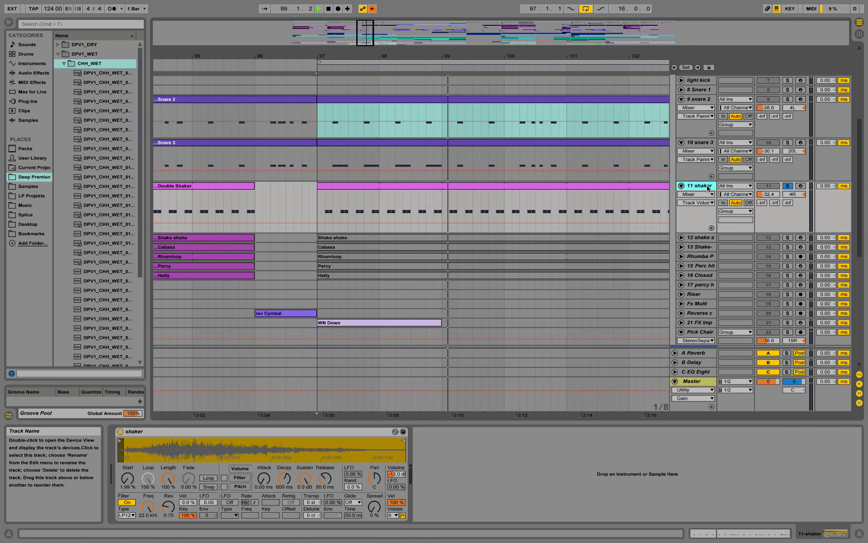
key("space")
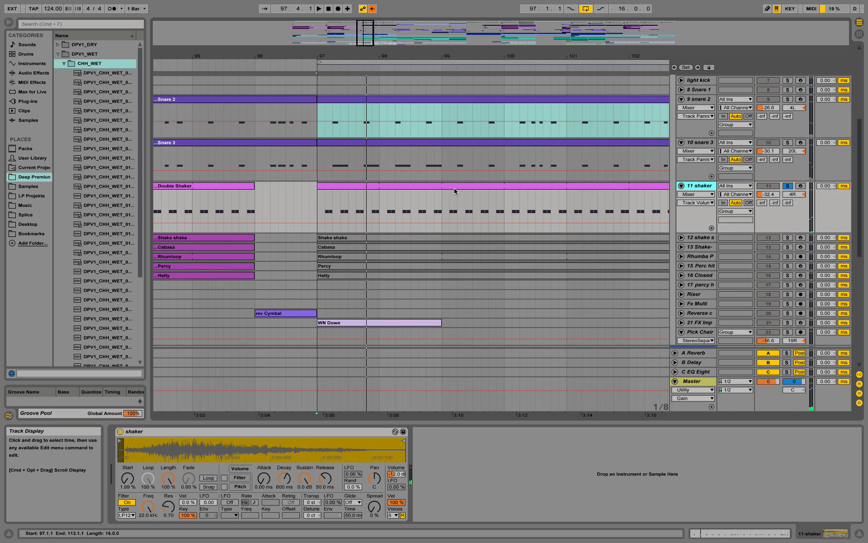
Step: Examine and play the MIDI notes of the shaker clip at bar 97, stop, and return to the arrangement with the shaker's devices shown
double_click(454, 188)
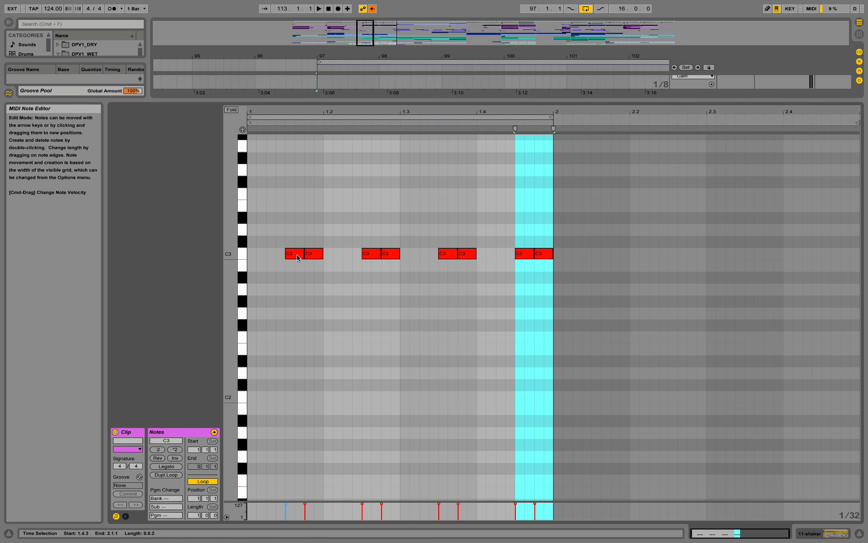
left_click(310, 283)
key("space")
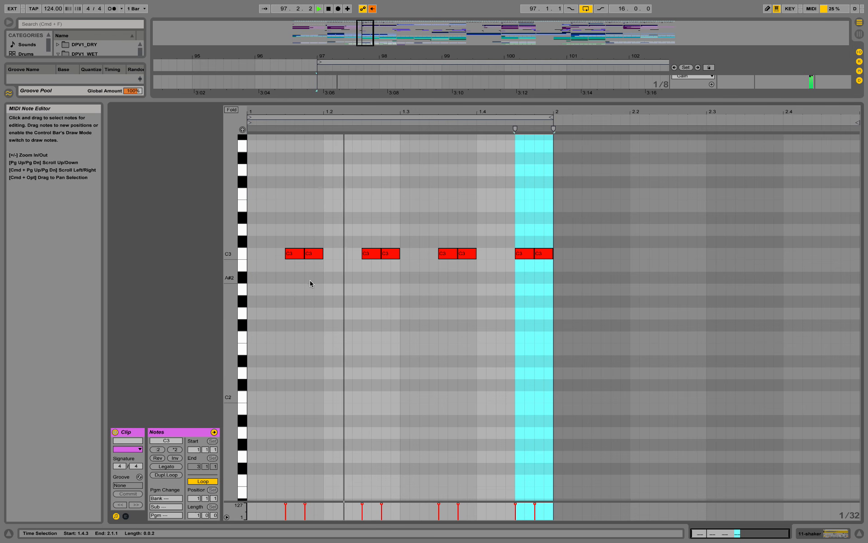
left_click(807, 530)
left_click(596, 81)
key("space")
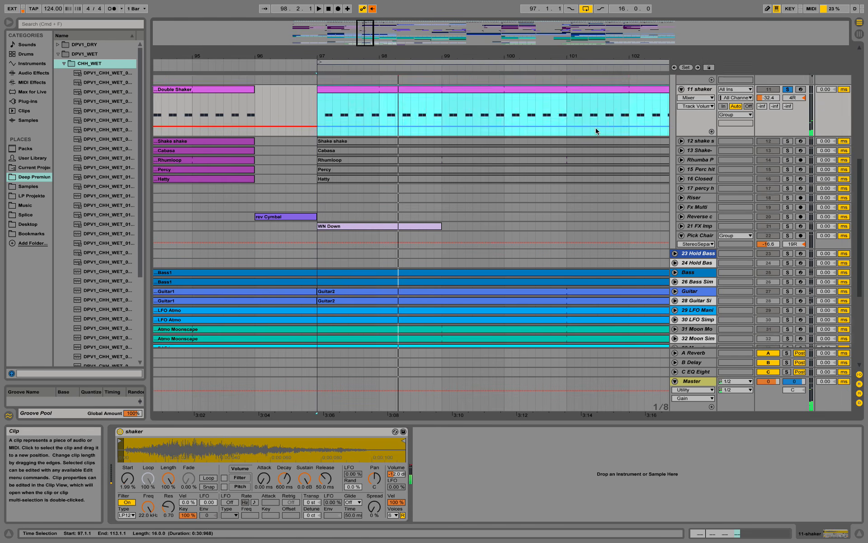
Step: Unfold and solo the 21 FX Impact track, show its devices, and play its WN Down clip from bar 97
scroll(685, 172, "up", 8)
scroll(685, 172, "down", 8)
scroll(684, 170, "up", 8)
scroll(651, 203, "down", 6)
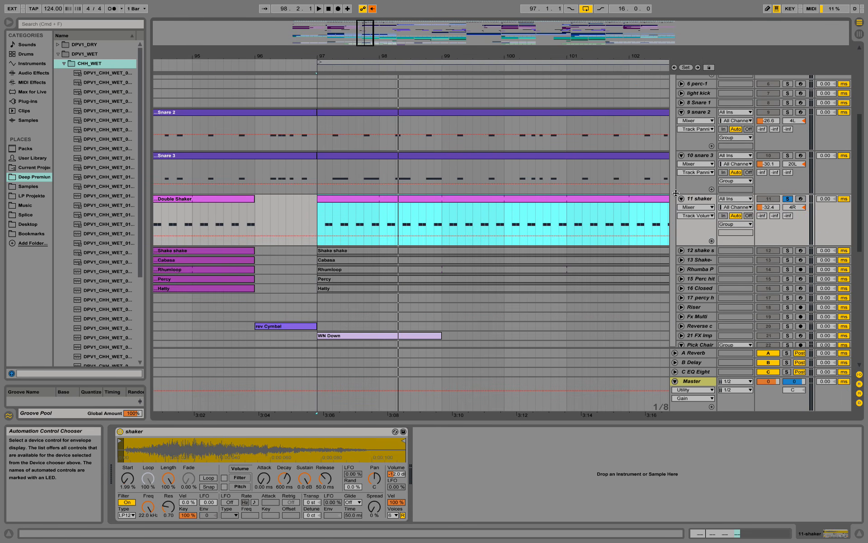
left_click(681, 236)
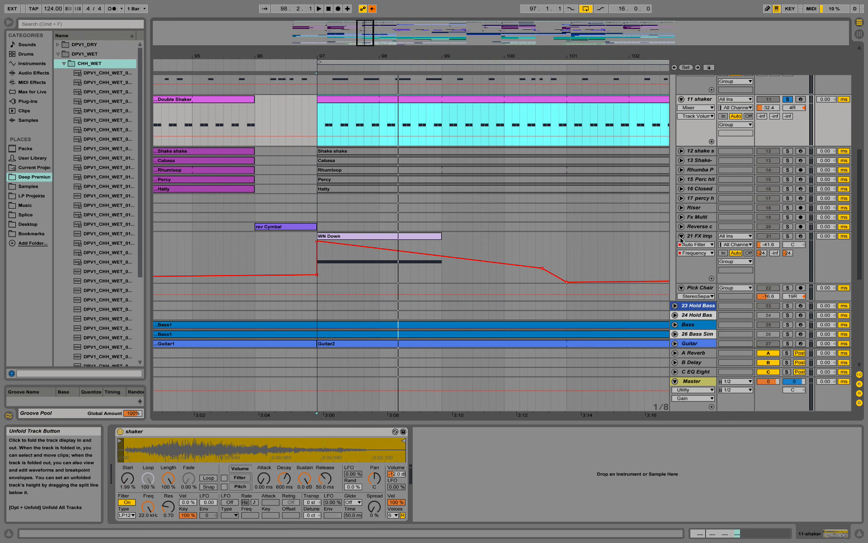
left_click(788, 236)
left_click(705, 240)
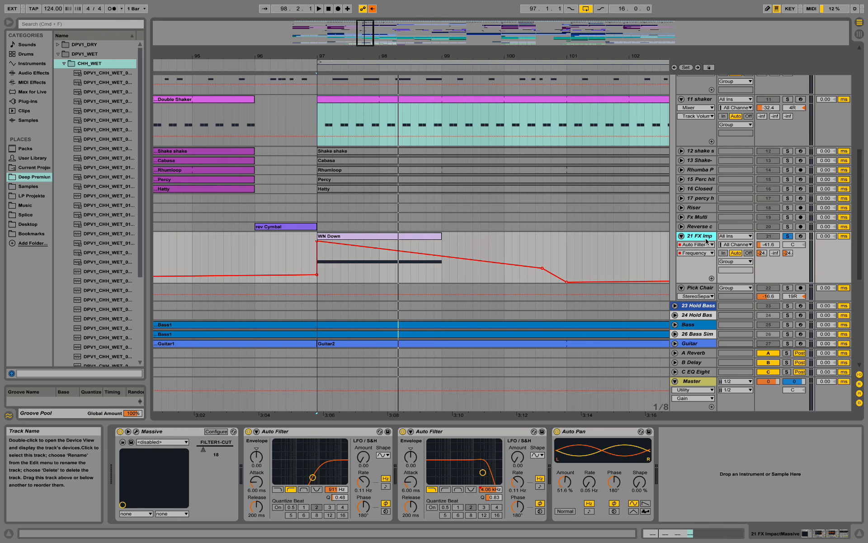
left_click(345, 237)
key("space")
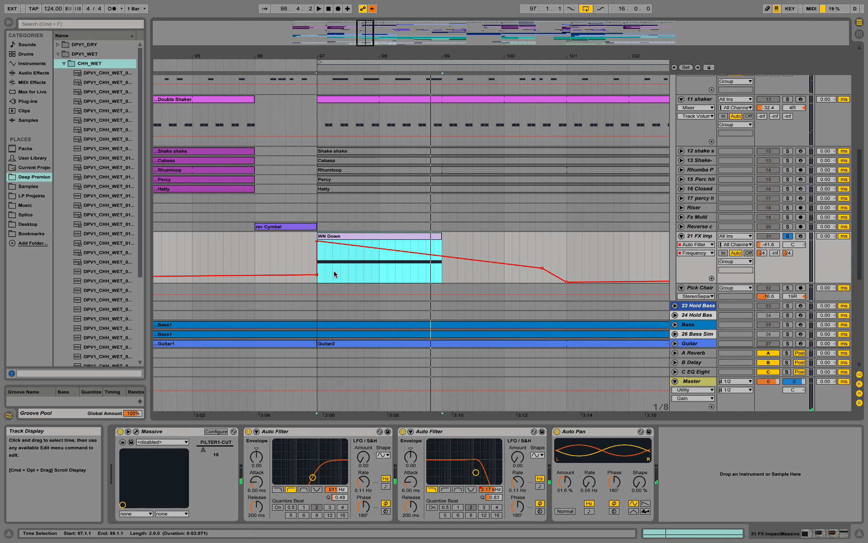
Step: Open the FX Impact track's Massive synth window to examine its patch, close it, and replay the WN Down clip
left_click(131, 442)
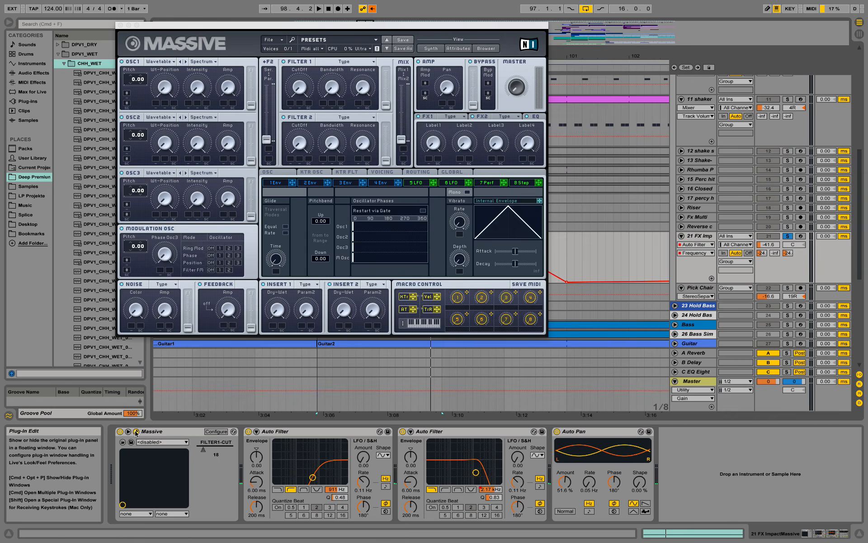
left_click_drag(201, 26, 250, 89)
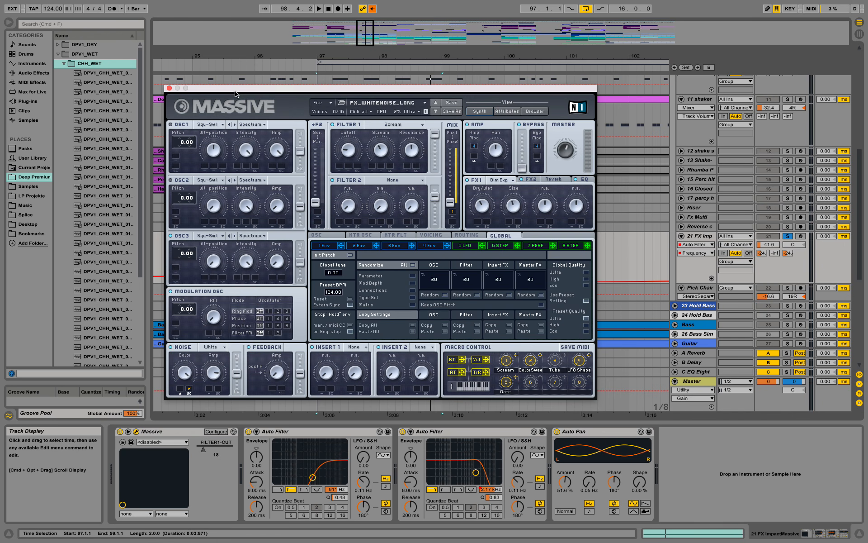
left_click(170, 88)
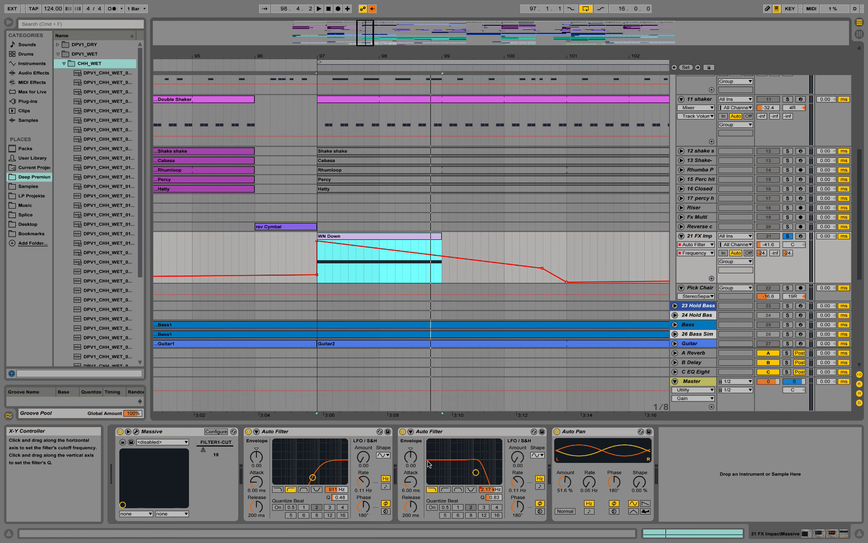
key("space")
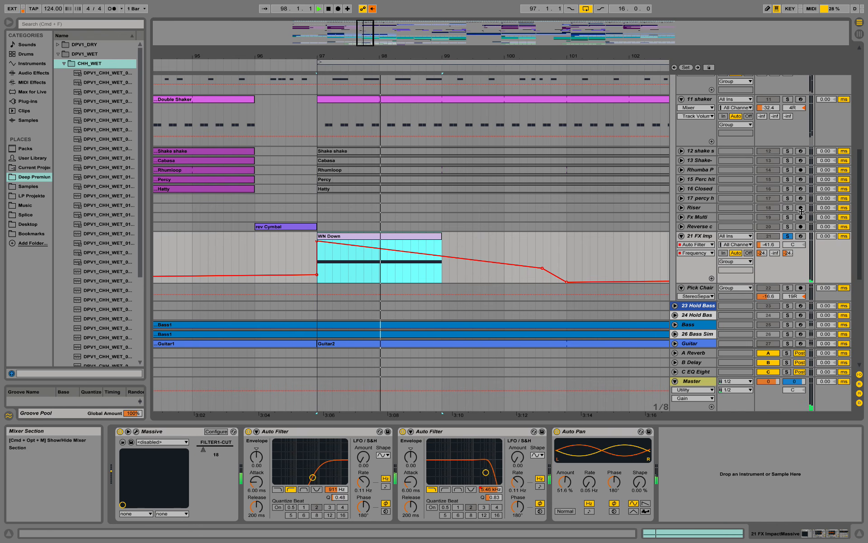
key("space")
Step: Unfold and solo the Reverse cymbal track, play its rev Cymbal clip from bar 96, and turn its solo off
scroll(500, 252, "up", 3)
left_click(703, 268)
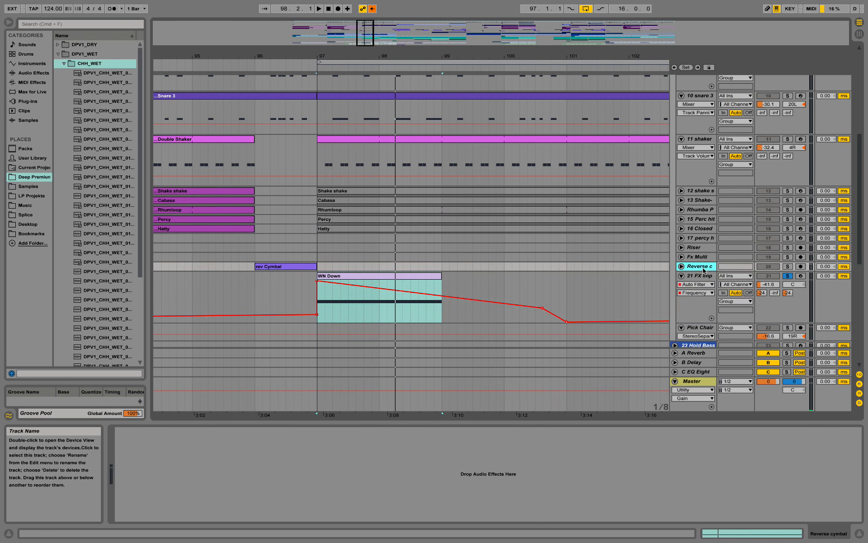
left_click(681, 267)
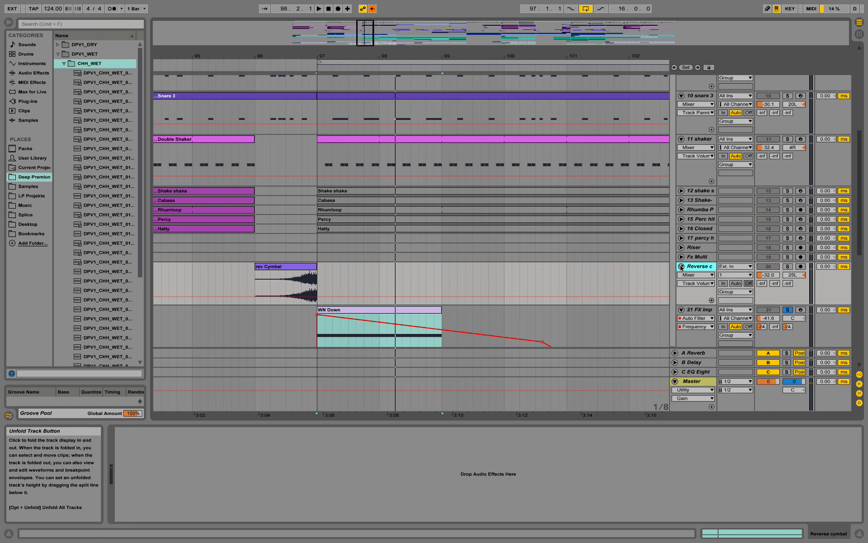
left_click(787, 266)
left_click(288, 267)
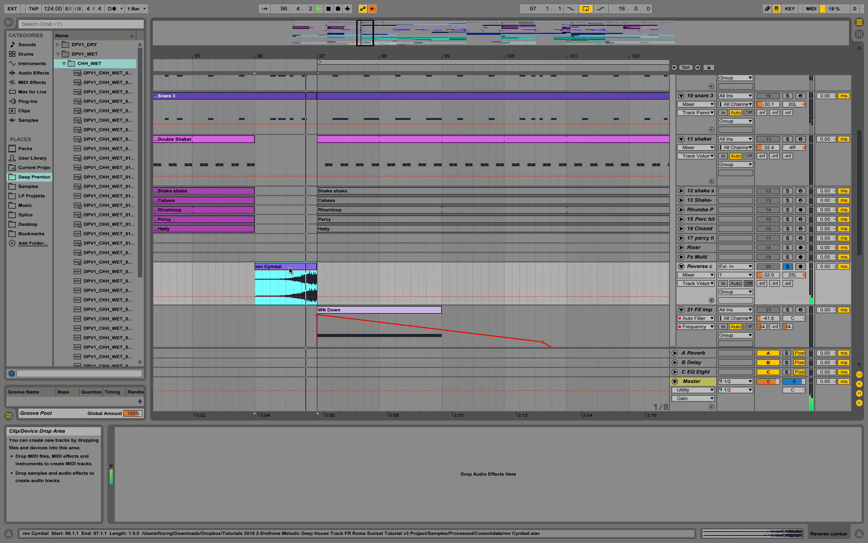
left_click(787, 266)
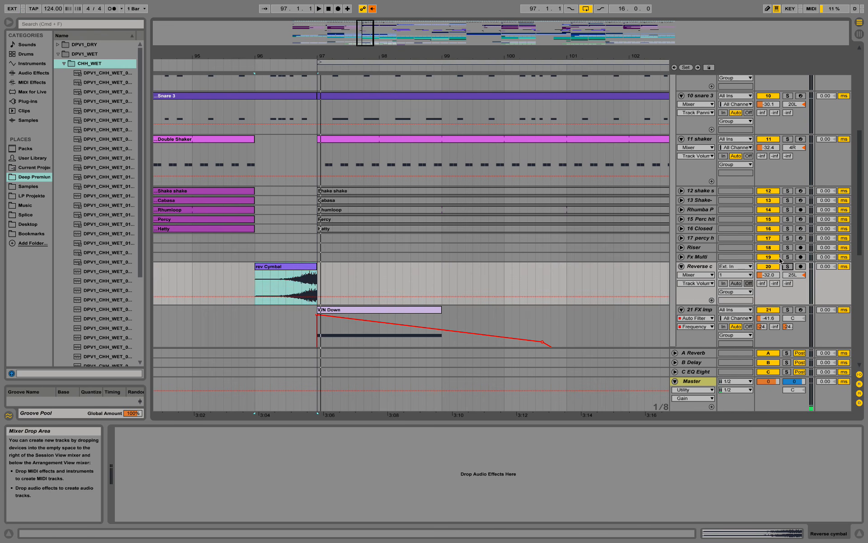
Step: Solo the whole Drums group and play it from bar 96 through the start of the section at bar 97
scroll(784, 189, "up", 5)
scroll(784, 189, "up", 3)
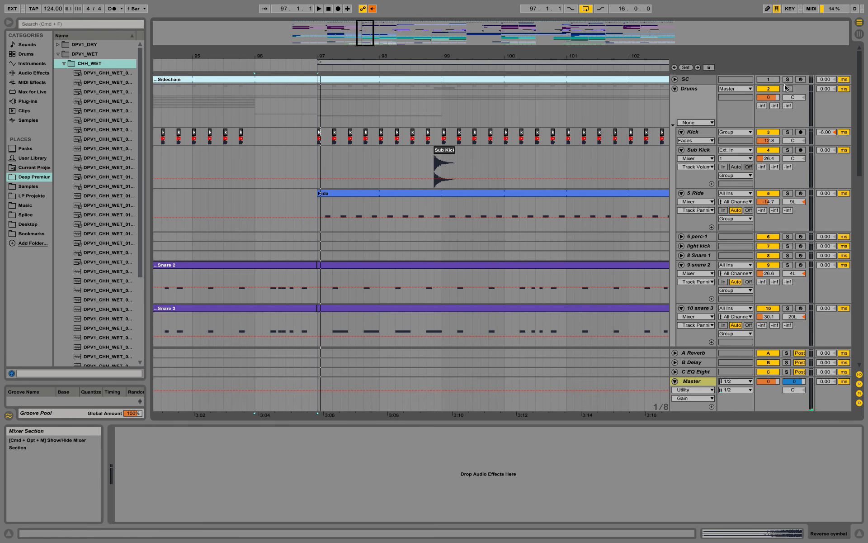
left_click(788, 89)
scroll(460, 116, "down", 5)
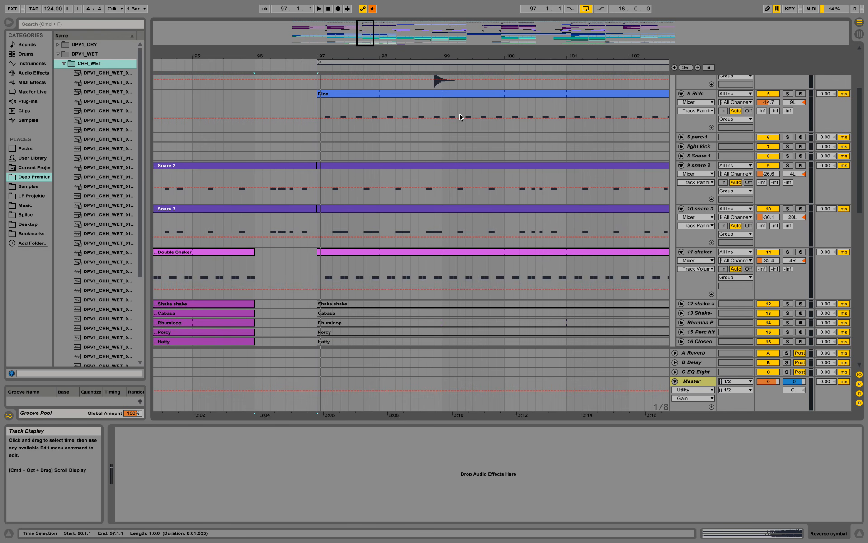
left_click(252, 66)
scroll(294, 138, "down", 8)
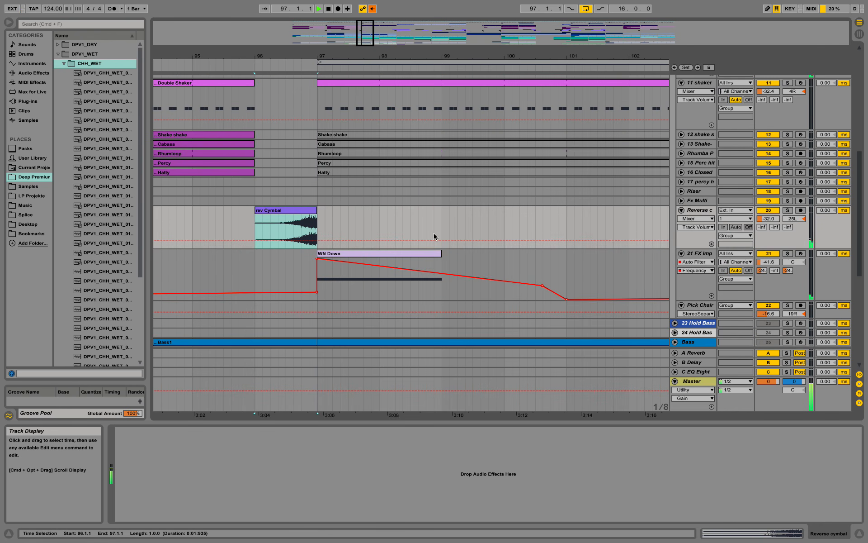
scroll(429, 235, "up", 2)
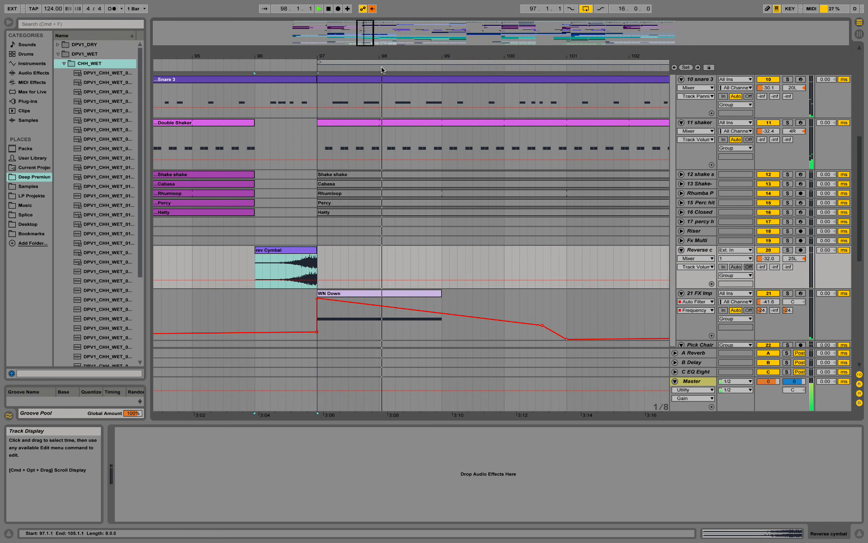
Step: Fold the 11 shaker track and look over the drum group's clips across roughly bars 65 to 141
left_click_drag(381, 66, 381, 38)
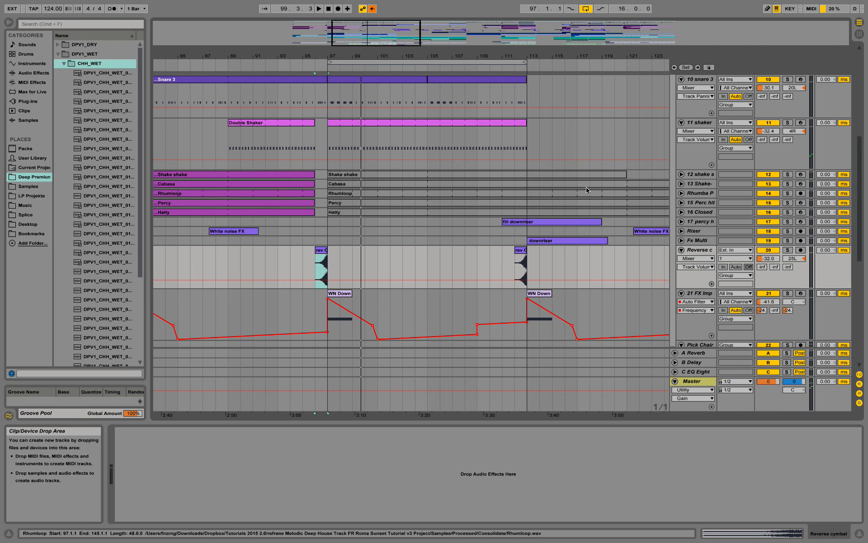
left_click(682, 122)
scroll(681, 123, "up", 3)
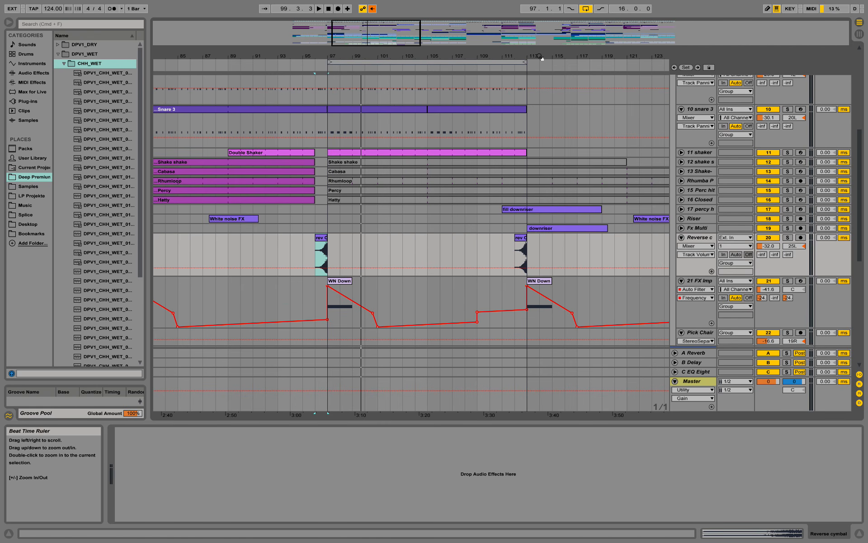
left_click_drag(437, 55, 437, 42)
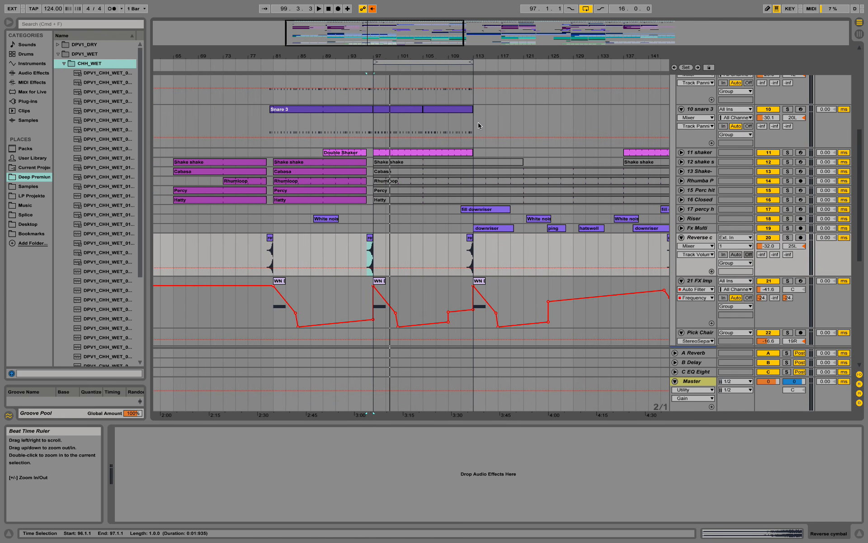
scroll(506, 216, "up", 10)
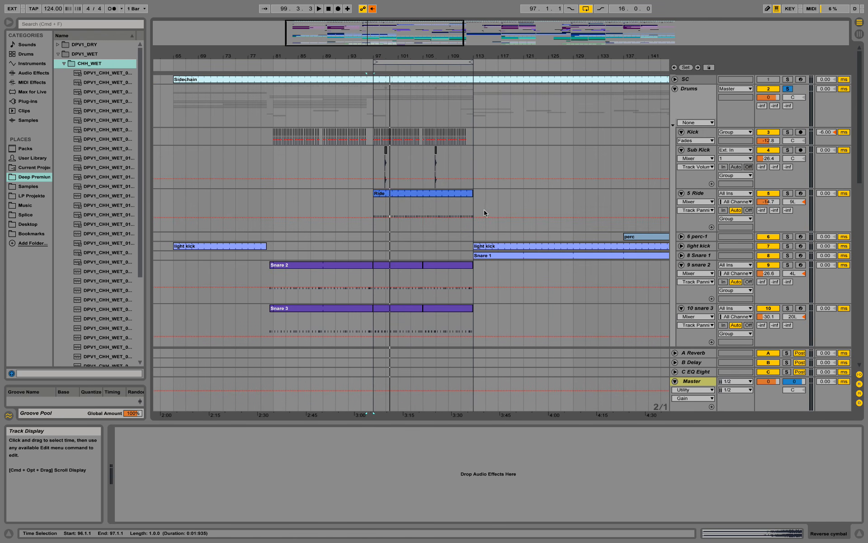
Step: Unfold, enlarge and solo the 17 percy hit2 track, and play its fill downriser clip from bar 111
scroll(484, 213, "down", 10)
left_click_drag(484, 56, 488, 190)
left_click(682, 199)
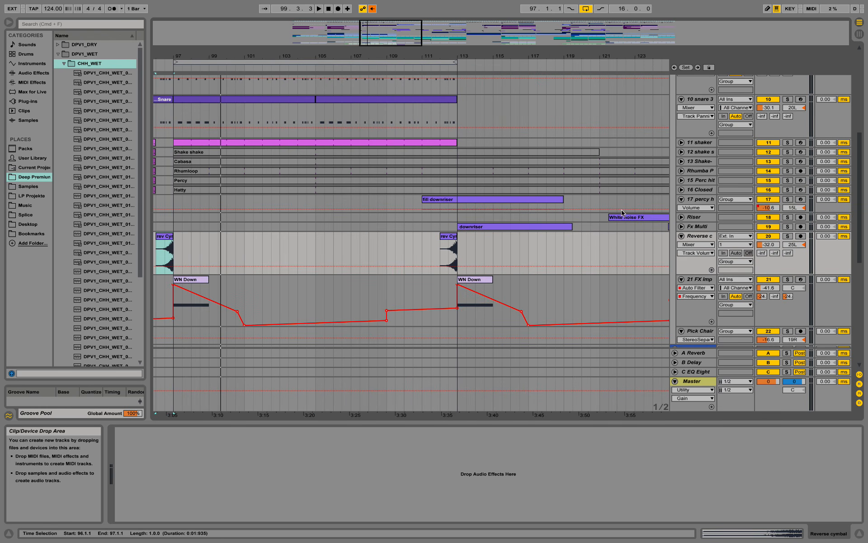
left_click(483, 199)
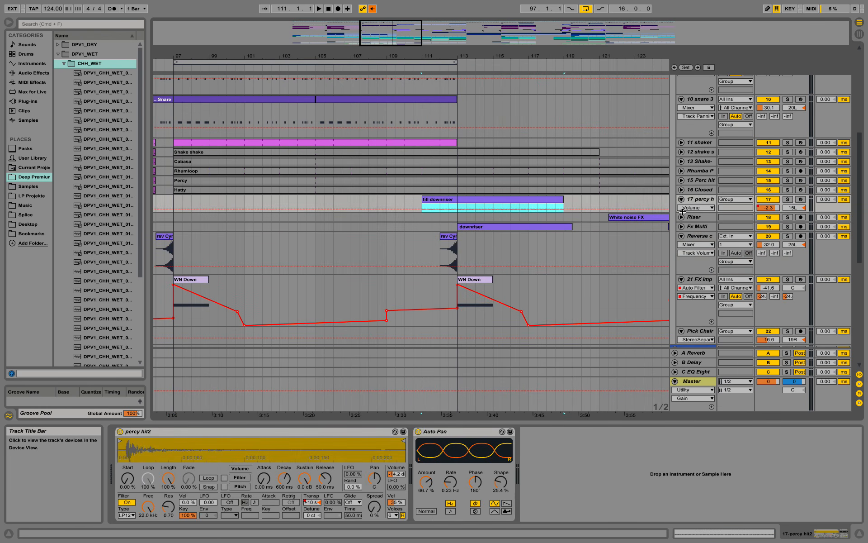
left_click_drag(685, 212, 685, 237)
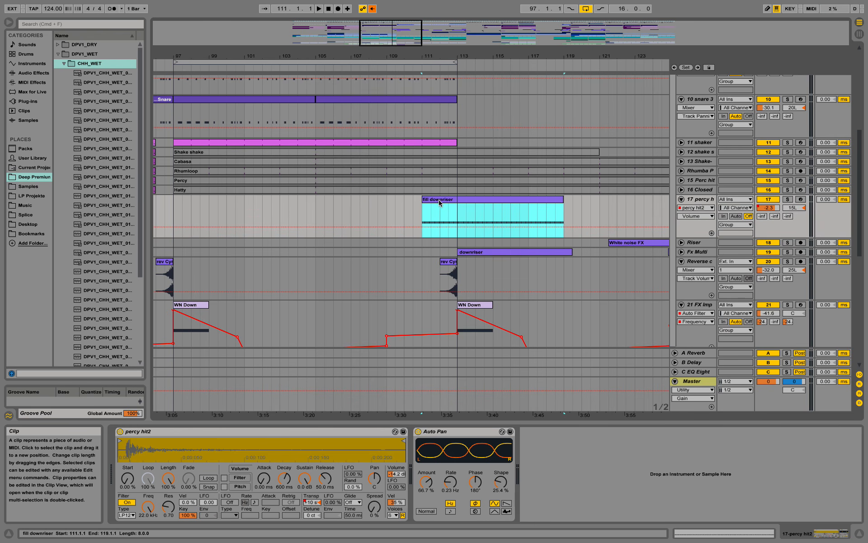
left_click(787, 199)
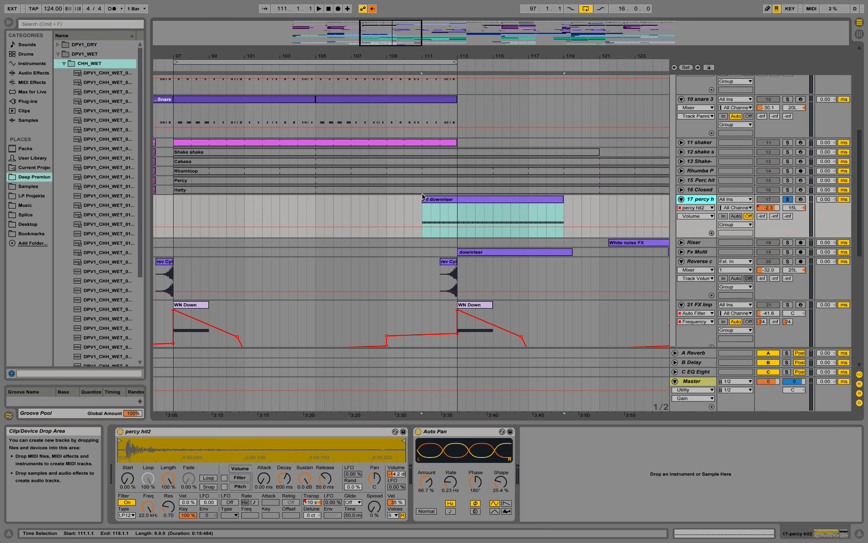
left_click(472, 205)
key("space")
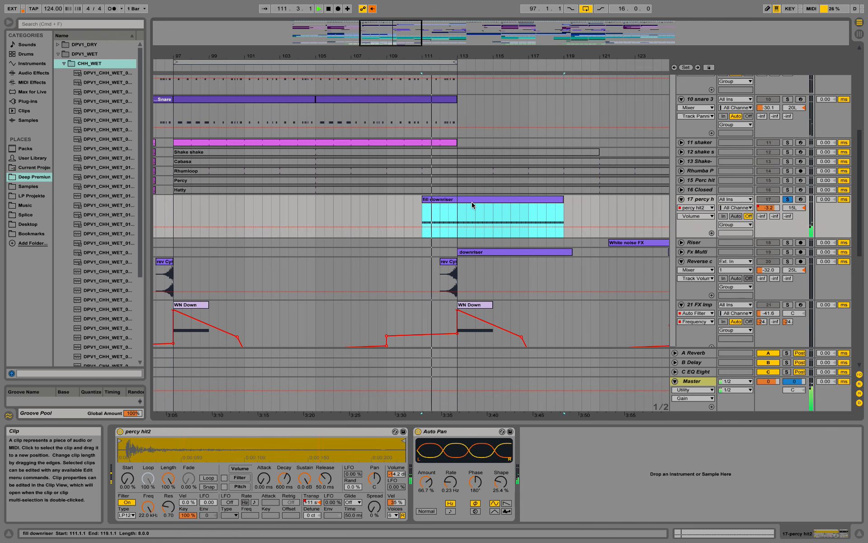
key("space")
Step: Show the Transpose automation on the percy hit2 track and enlarge the track to examine the envelope under the fill downriser clip
left_click(695, 215)
left_click(706, 300)
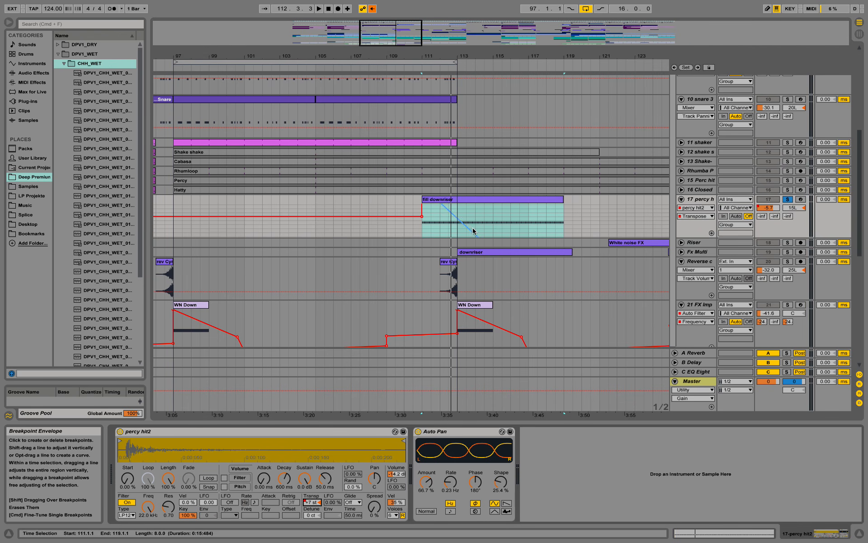
left_click_drag(707, 238, 706, 325)
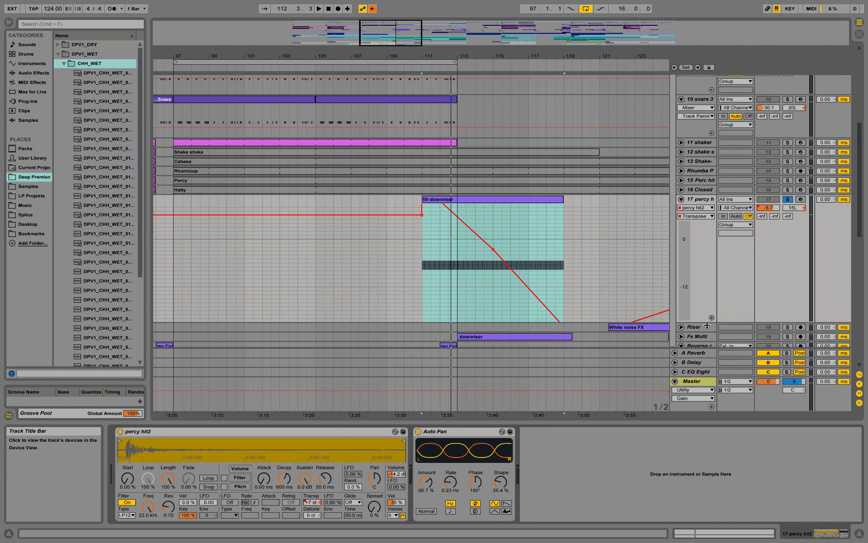
scroll(463, 276, "up", 3)
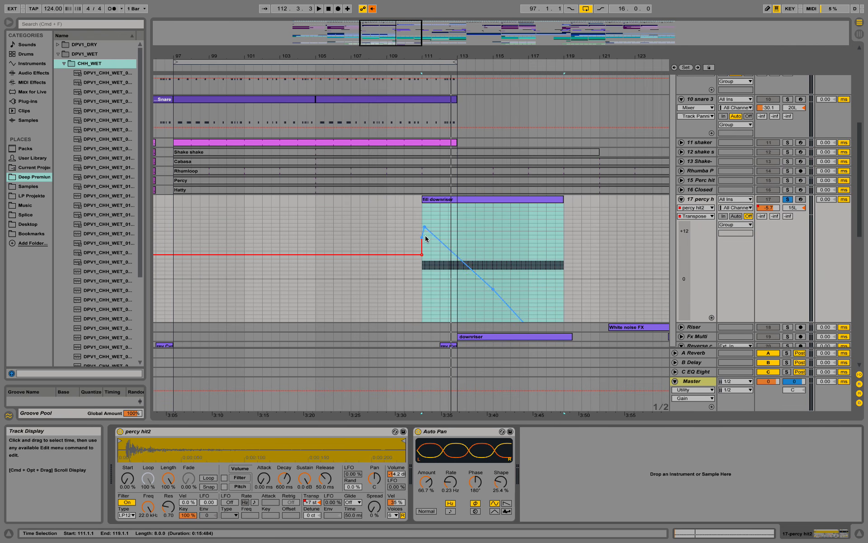
scroll(475, 272, "down", 2)
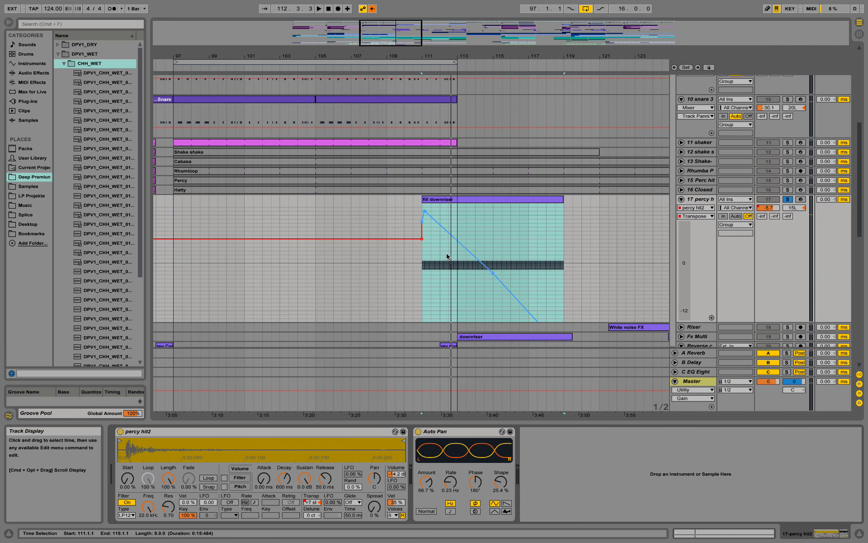
Step: Replay the fill downriser clip from bar 111 while following its Transpose envelope, and fold the percy hit2 track
left_click(431, 202)
key("space")
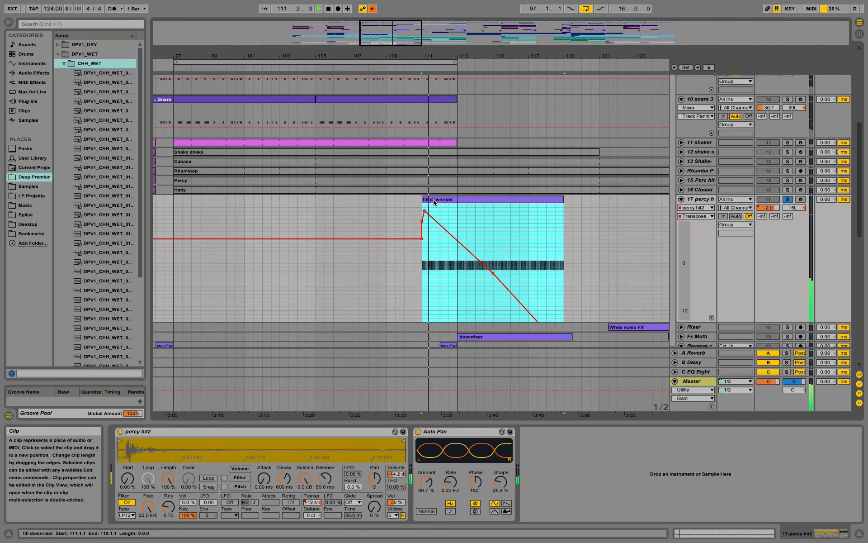
scroll(450, 239, "down", 4)
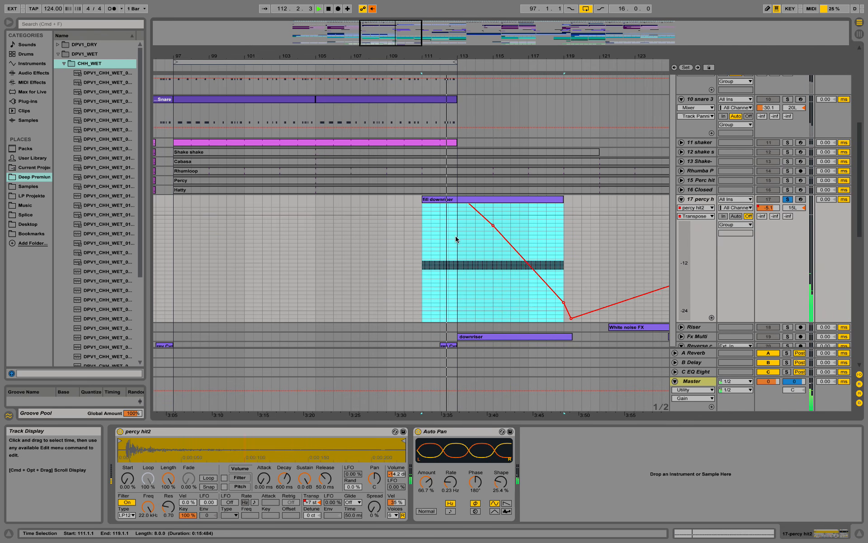
key("space")
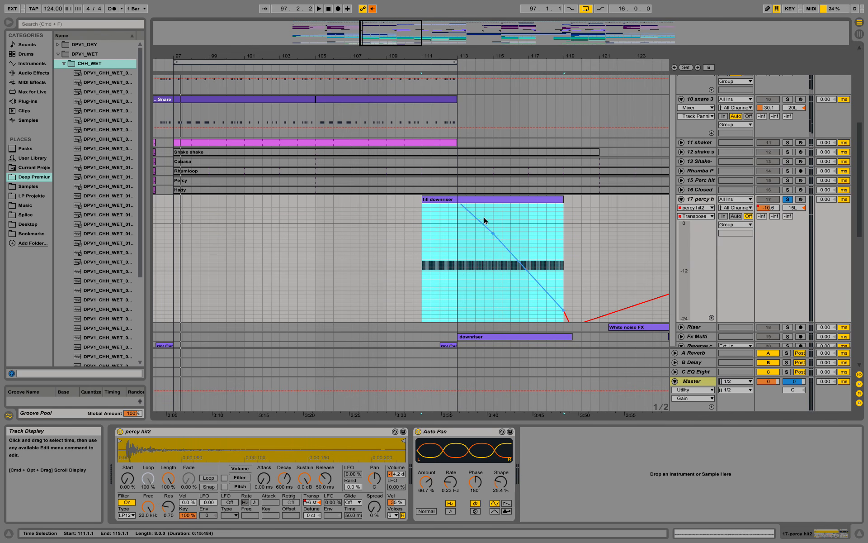
scroll(486, 215, "up", 4)
left_click(682, 200)
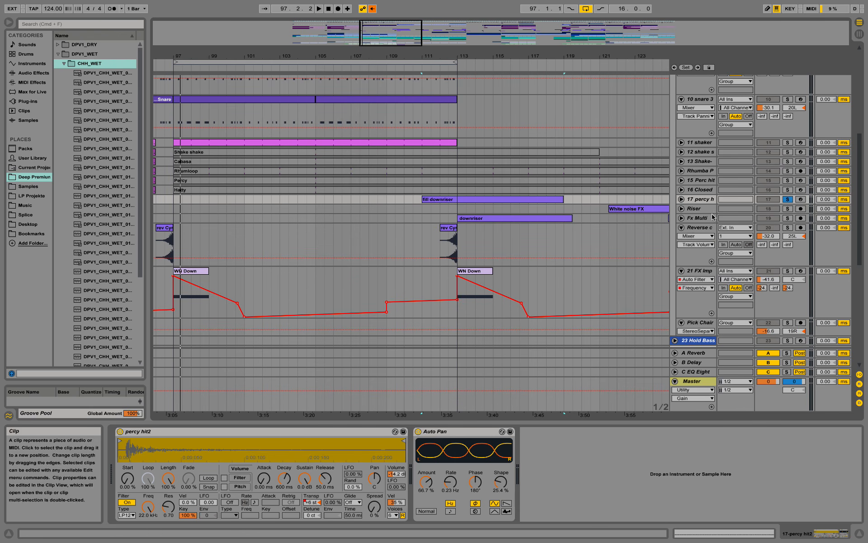
Step: Unfold and solo the Fx Multi track, and play its downriser clip from bar 113
left_click(682, 218)
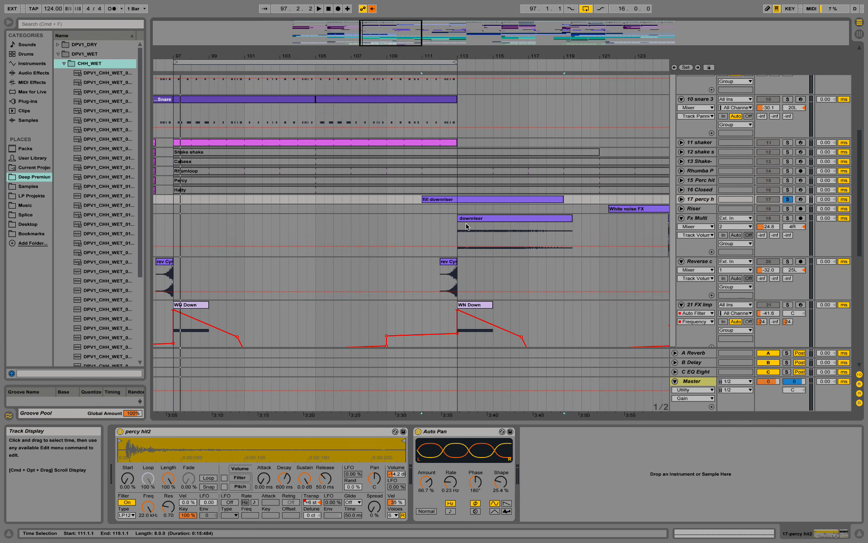
left_click(543, 220)
left_click(789, 218)
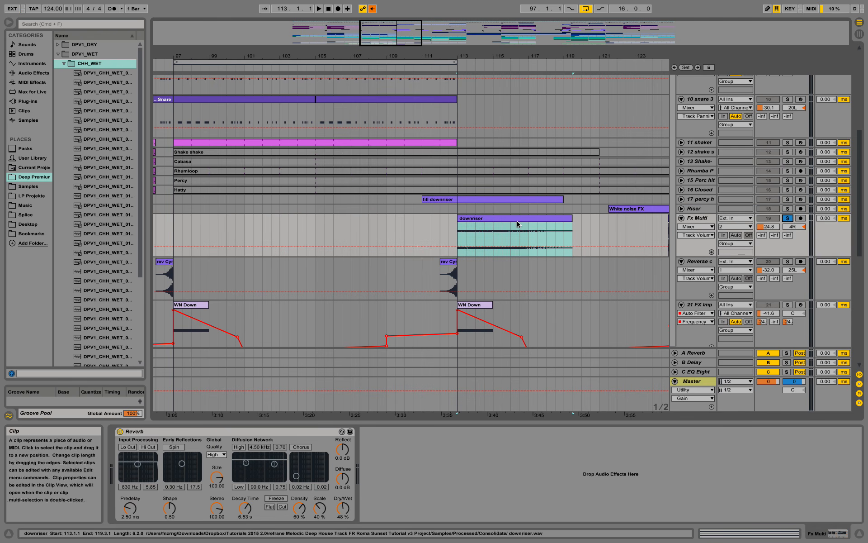
left_click(701, 219)
left_click(489, 221)
key("space")
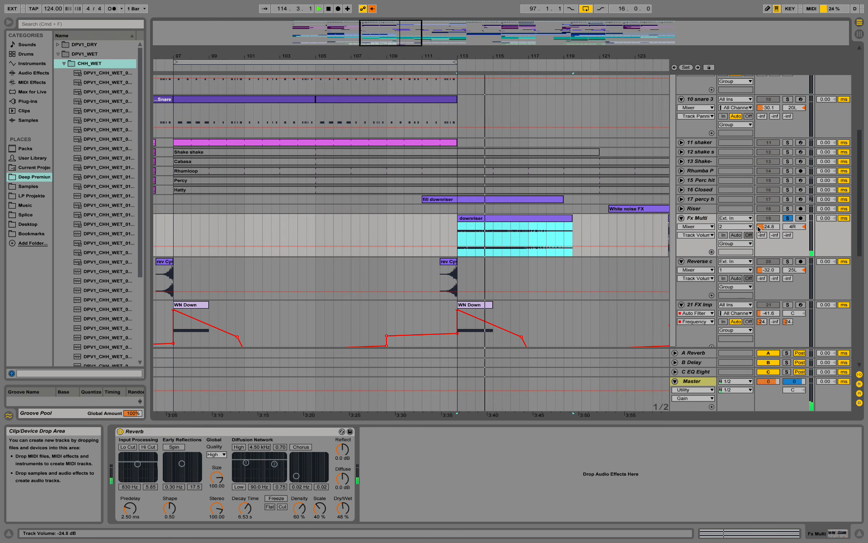
key("space")
Step: Reactivate the Shake shake, Cabasa, Rhumloop, Percy and Hatty clips on tracks 12 to 16 between bars 97 and 145
left_click_drag(439, 58, 436, 36)
scroll(403, 163, "down", 4)
scroll(383, 166, "up", 2)
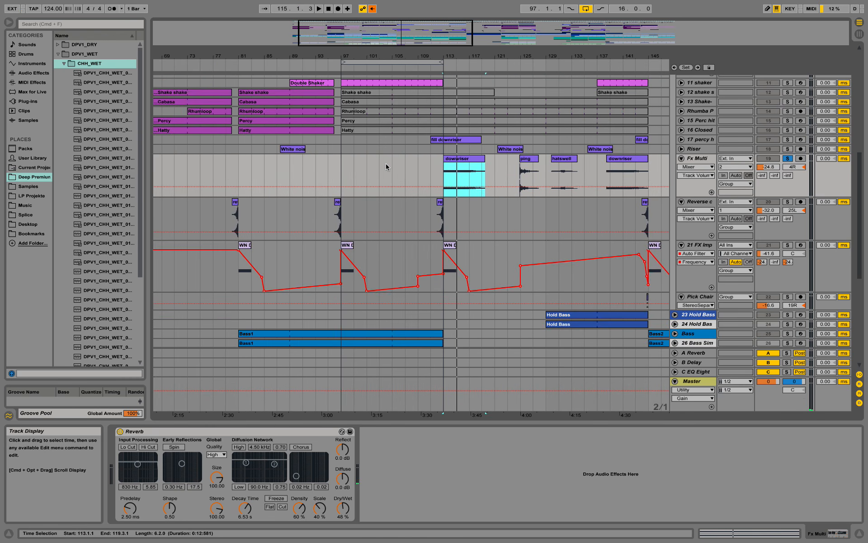
scroll(682, 150, "up", 10)
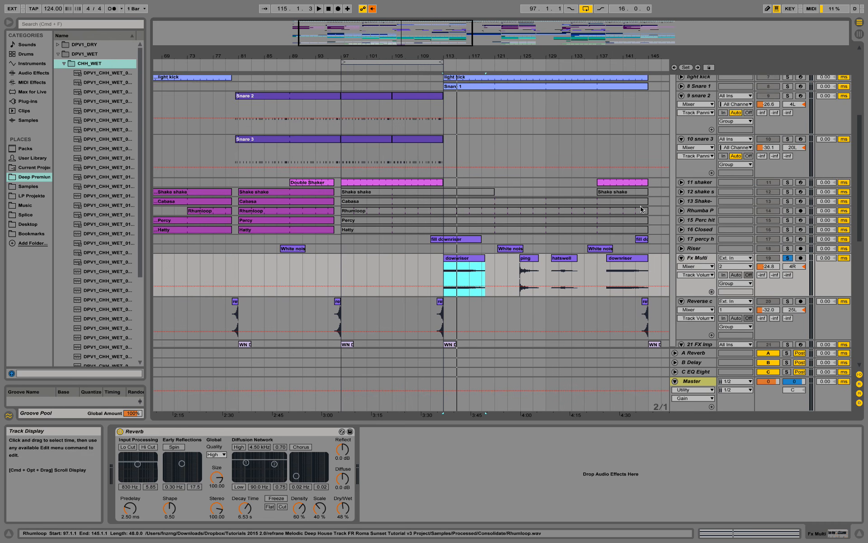
scroll(635, 212, "down", 1)
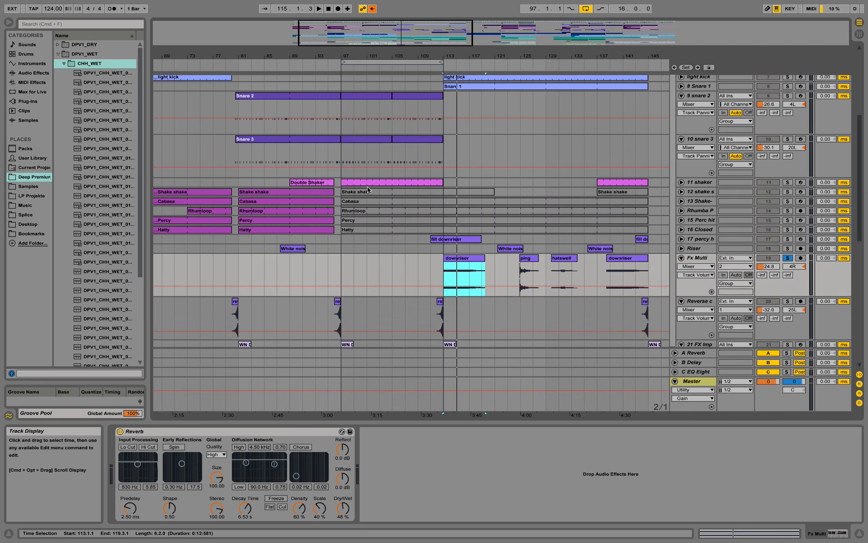
left_click(435, 192)
left_click(414, 235, "shift")
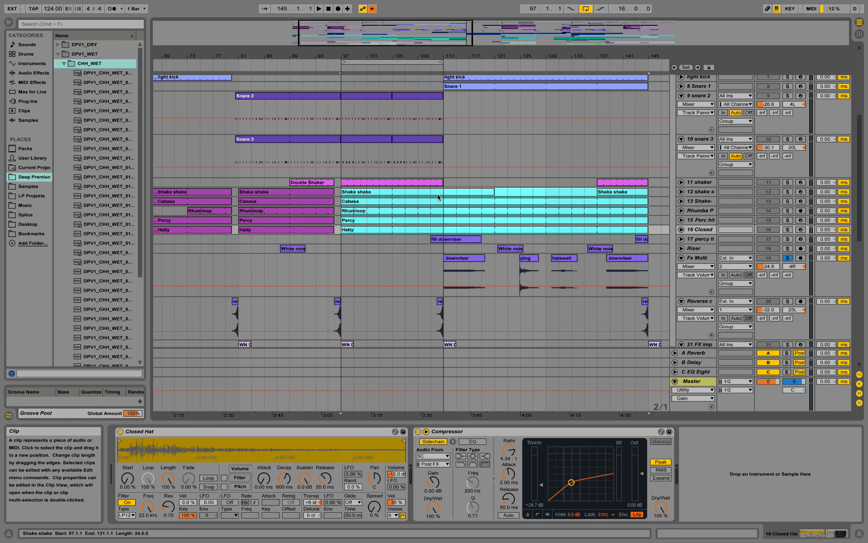
left_click_drag(438, 194, 438, 194)
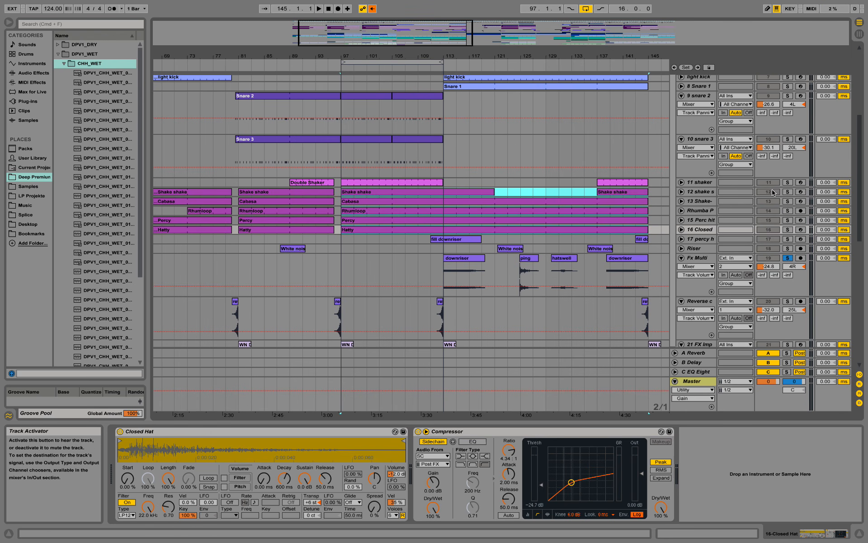
Step: Turn off the Fx Multi solo and play the full arrangement from bar 97 while looking over the drum and instrument tracks
left_click(373, 191)
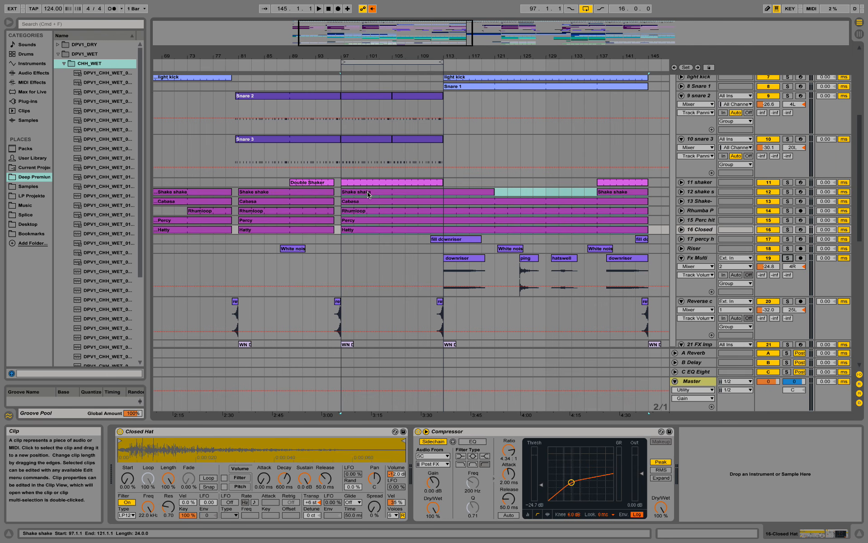
scroll(639, 186, "up", 6)
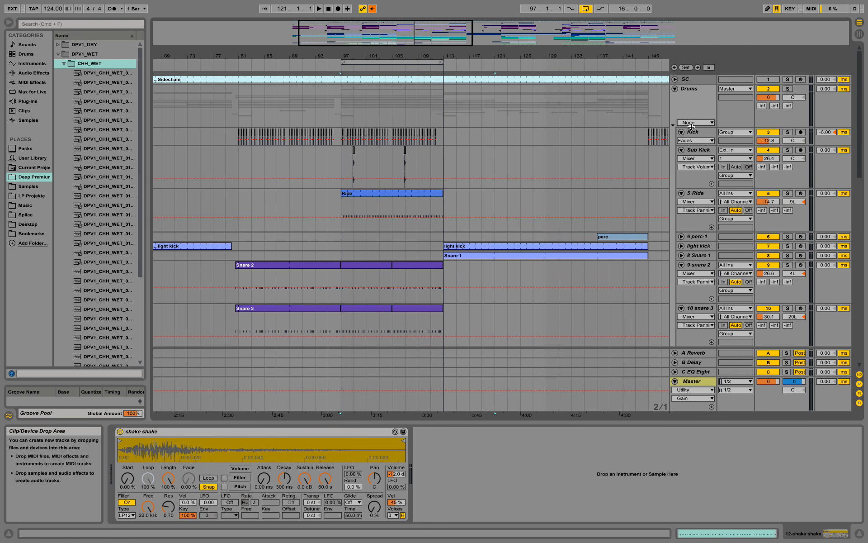
key("space")
scroll(430, 208, "down", 8)
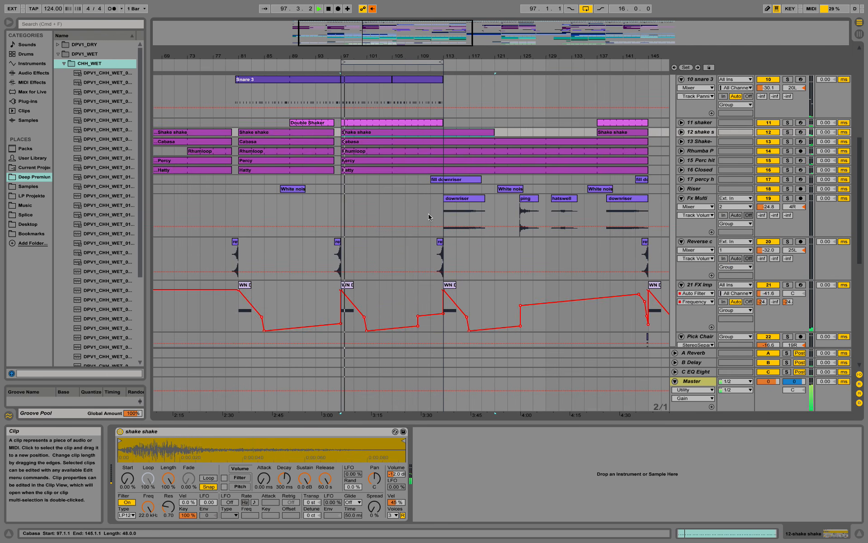
scroll(423, 194, "up", 3)
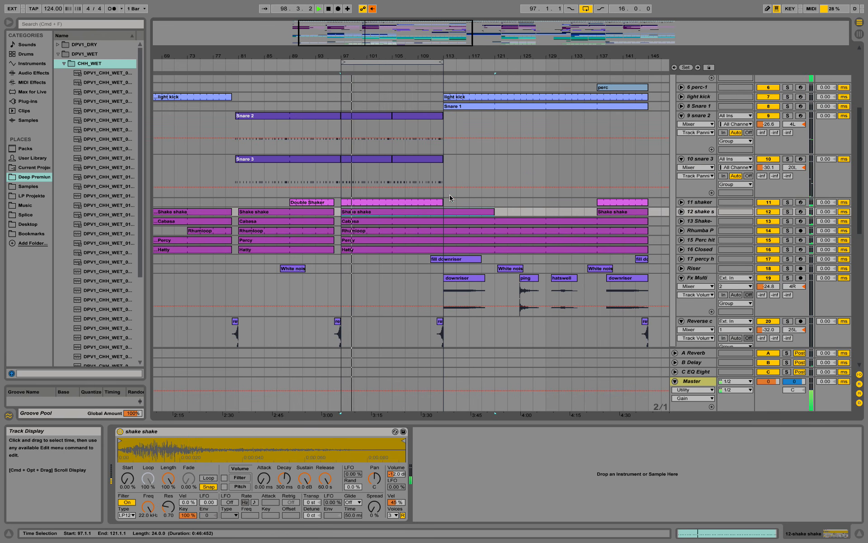
scroll(450, 194, "down", 4)
scroll(445, 196, "down", 4)
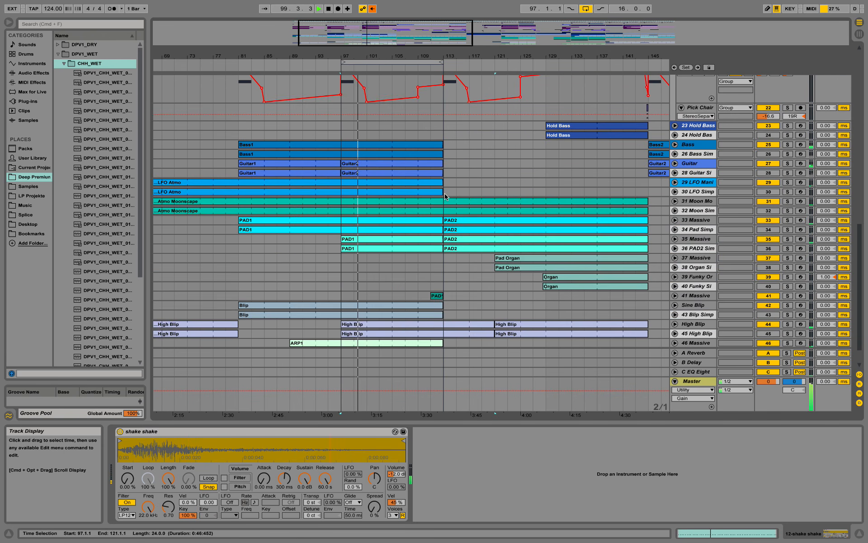
scroll(575, 162, "up", 1)
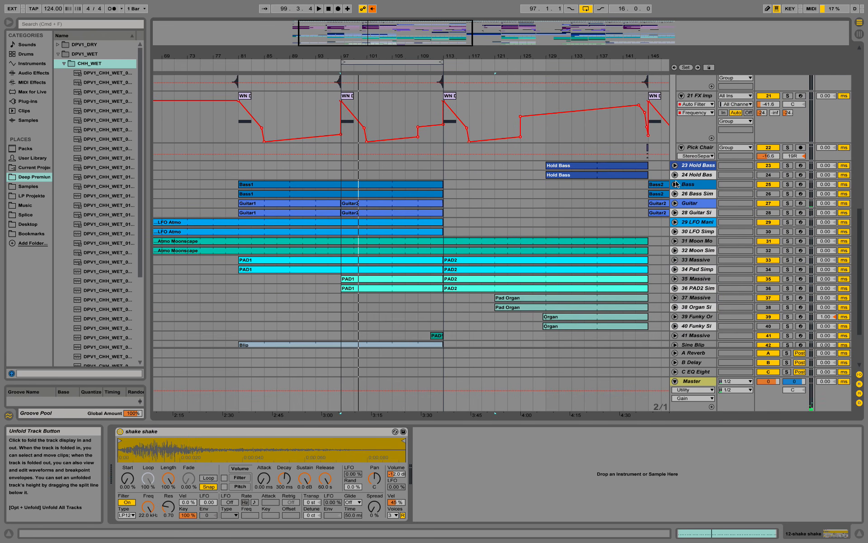
Step: Unfold the Bass track and open its Massive synth window to examine the BS_BOUNCE_DEEP patch
left_click(676, 184)
left_click(688, 184)
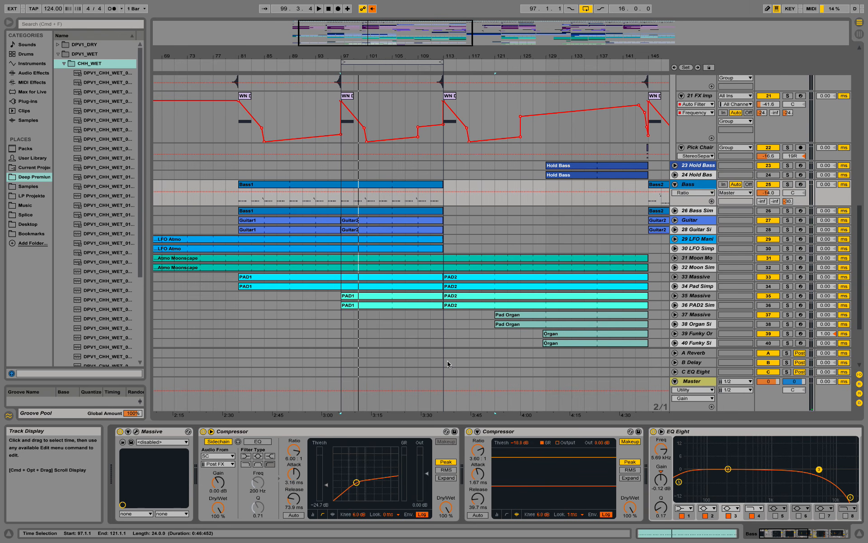
left_click(137, 431)
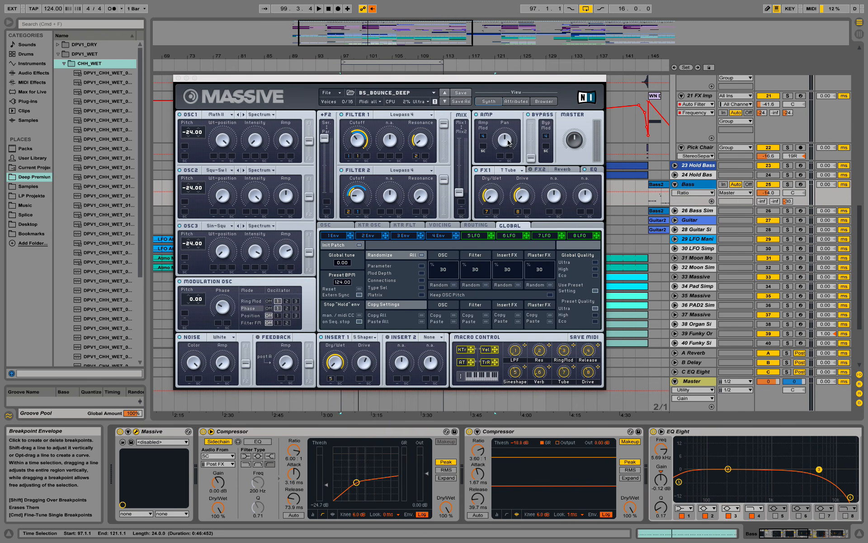
Step: Solo the Bass track, play it from bar 97, and close the Massive window after reviewing the patch
left_click(788, 184)
key("space")
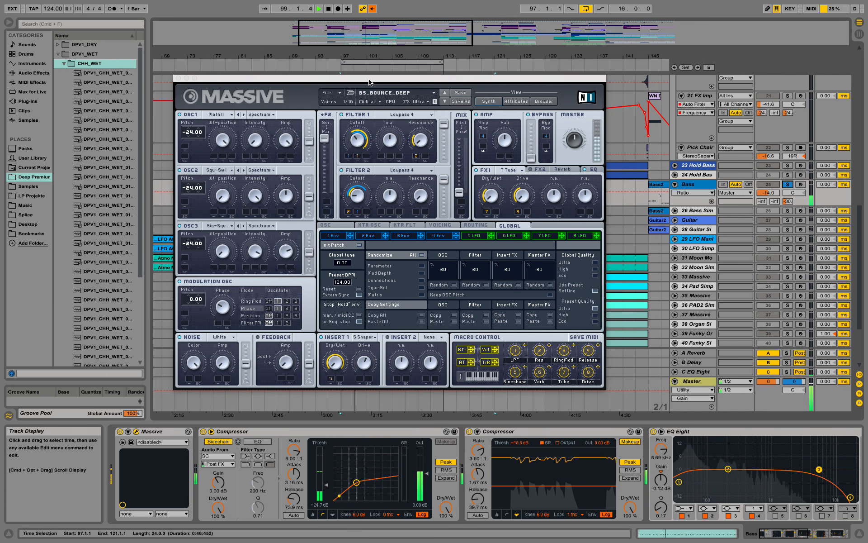
key("space")
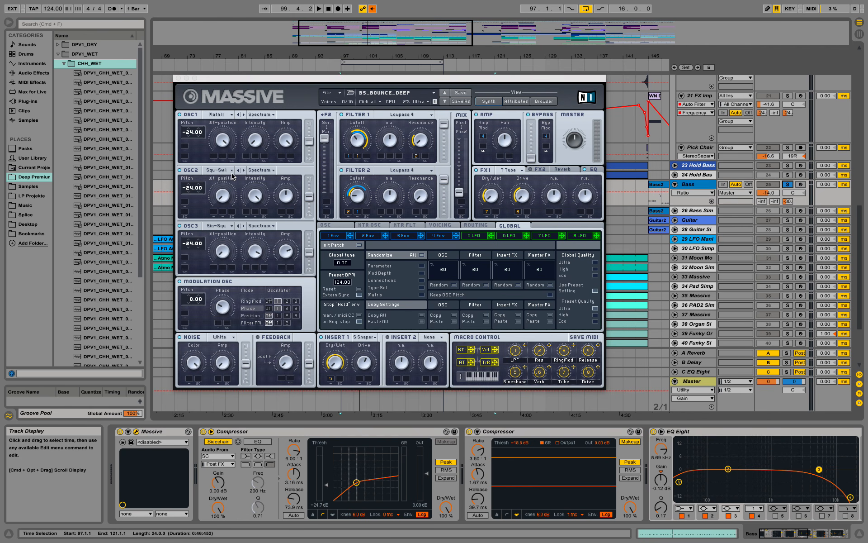
left_click(178, 78)
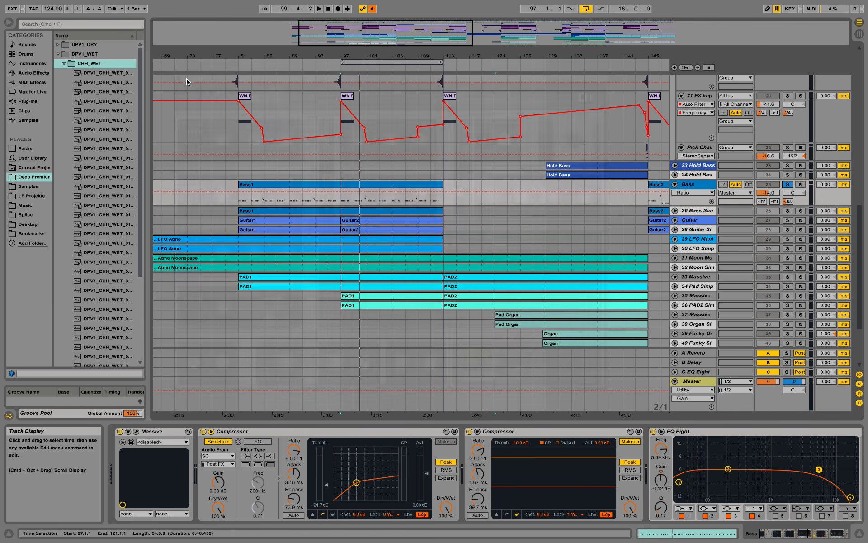
Step: Enlarge the Bass track, open the Bass1 clip's MIDI notes across all eight bars, and play the clip from bar 81
left_click_drag(683, 202, 683, 286)
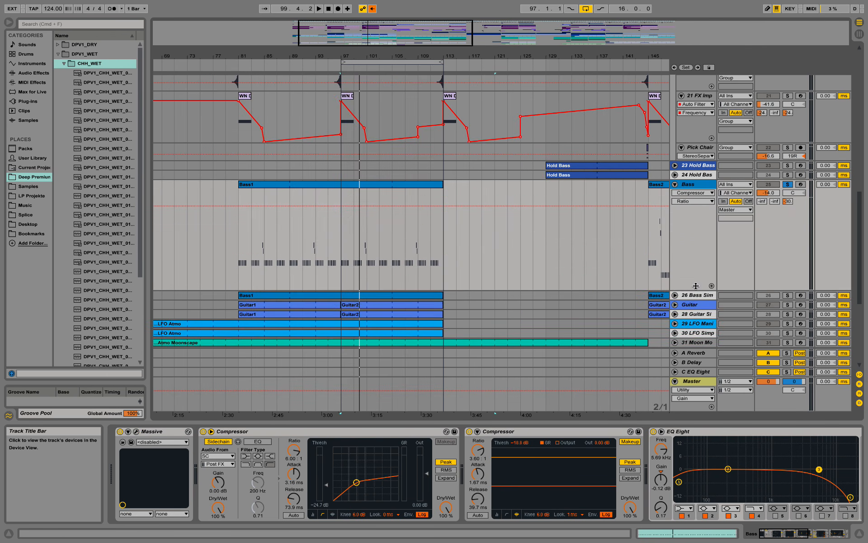
double_click(396, 192)
left_click(304, 258)
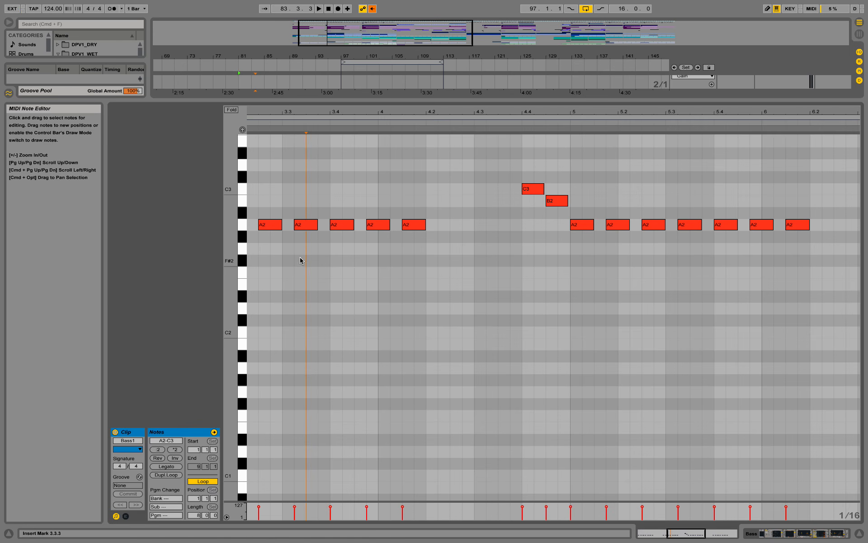
scroll(378, 277, "up", 3)
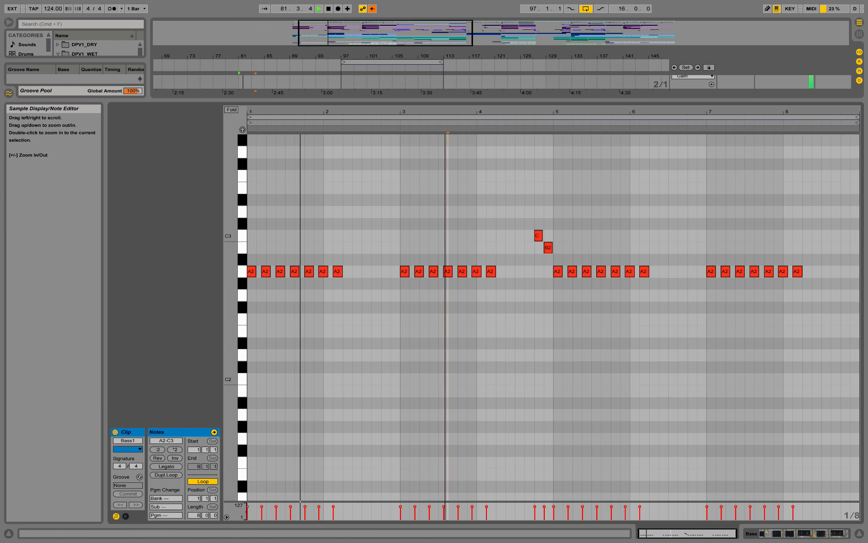
Step: Switch from the Bass1 clip's notes back to the Bass track's devices, stop playback, and fold the track
key("minus")
key("minus")
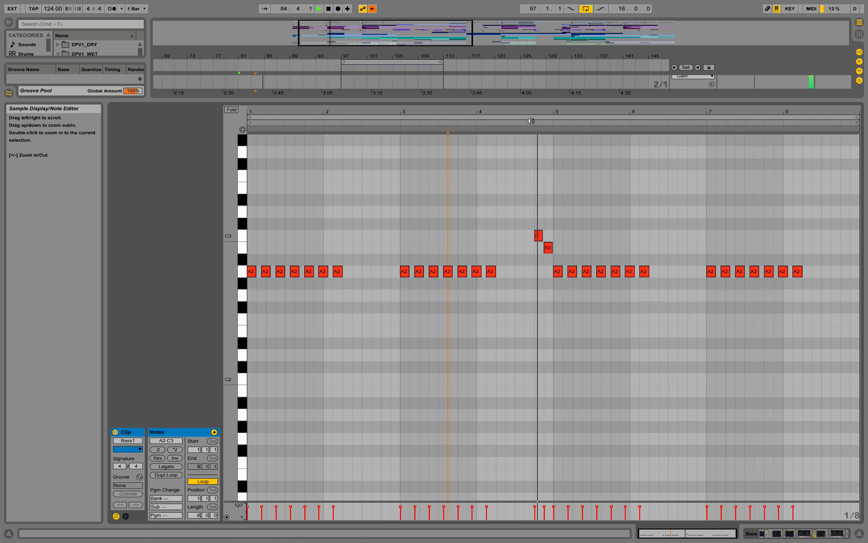
left_click(800, 533)
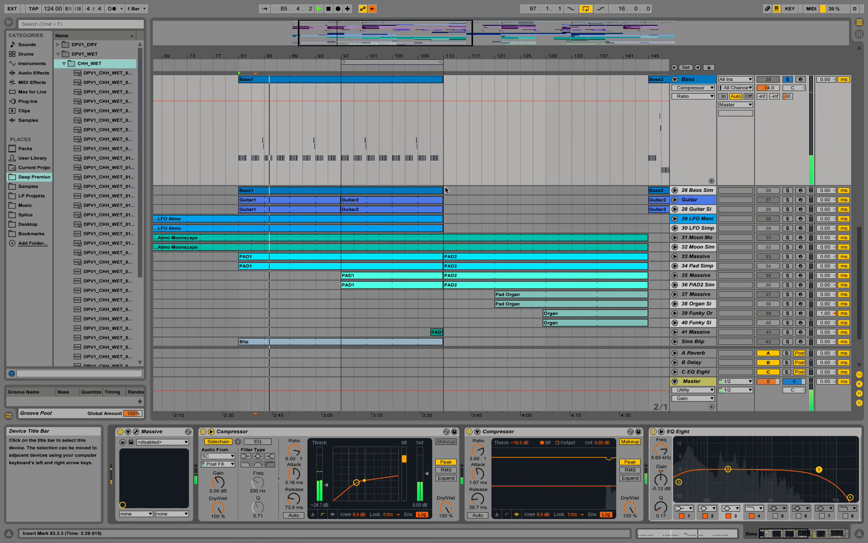
scroll(445, 186, "up", 3)
key("space")
left_click(675, 109)
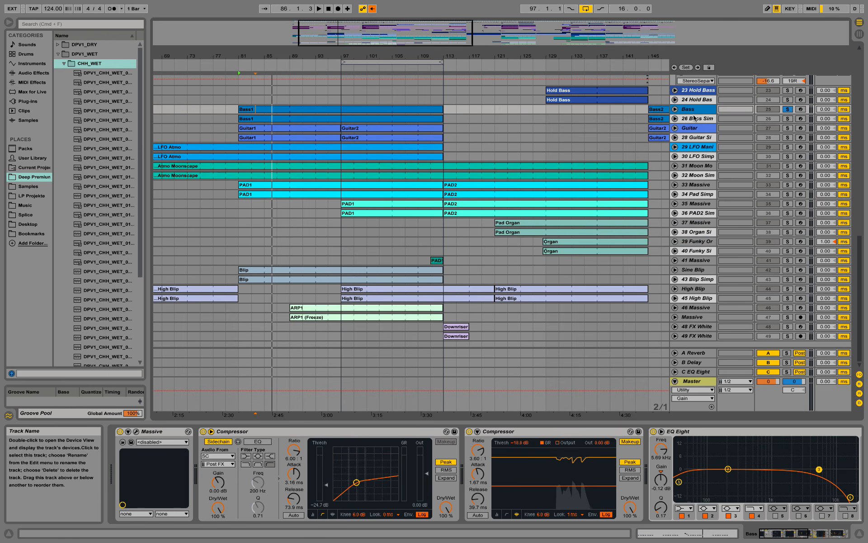
Step: Turn off the Bass solo and compare the device chains of the Bass track and track 26, the Bass Simpler
left_click(692, 118)
scroll(691, 142, "up", 3)
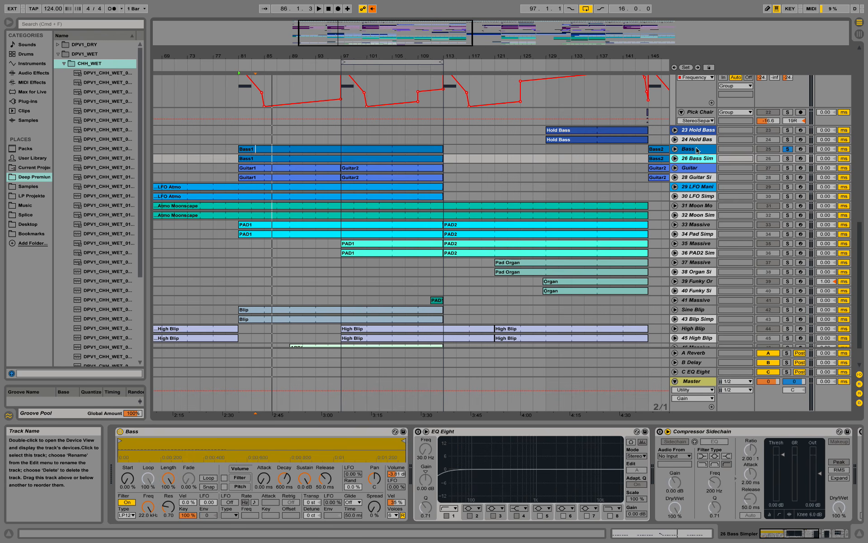
left_click(696, 150)
left_click(702, 160)
scroll(528, 177, "up", 3)
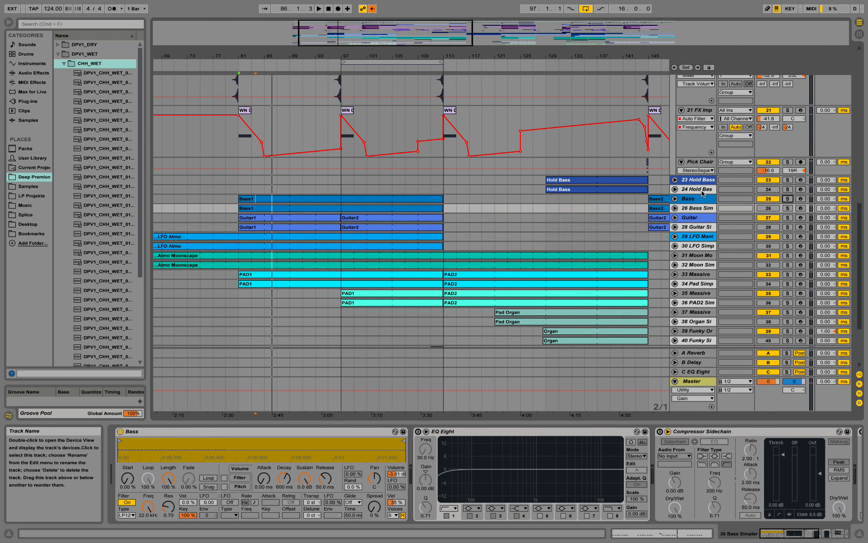
left_click(692, 201)
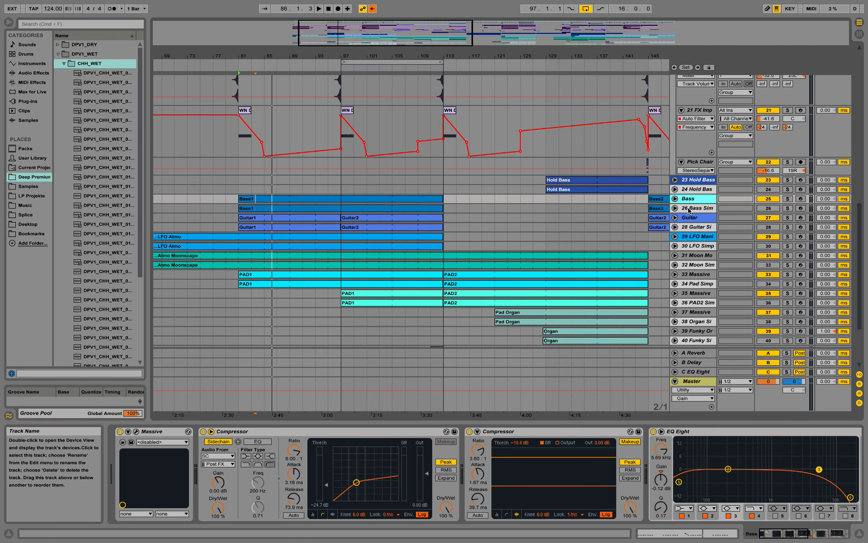
Step: Audition the Bass Simpler track from bar 81 with the Bass track deactivated, then restore the original activation of both tracks
key("Down")
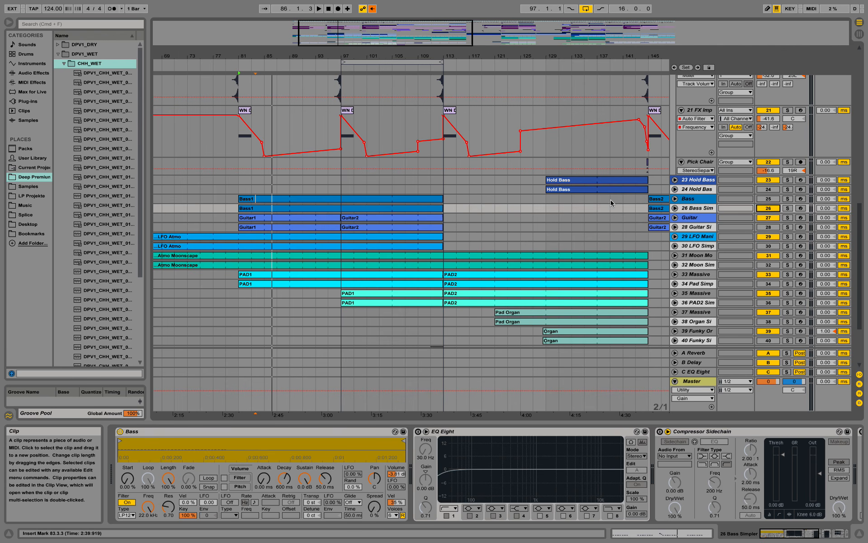
key("space")
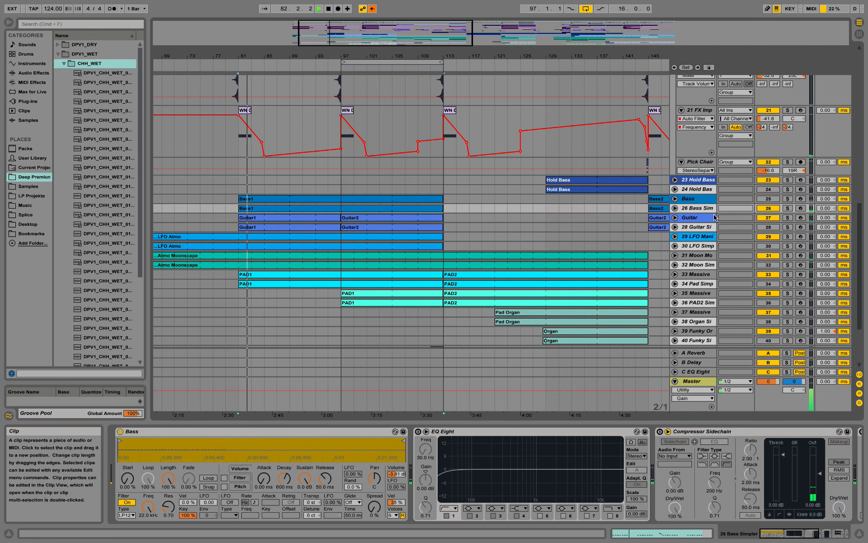
left_click(768, 208)
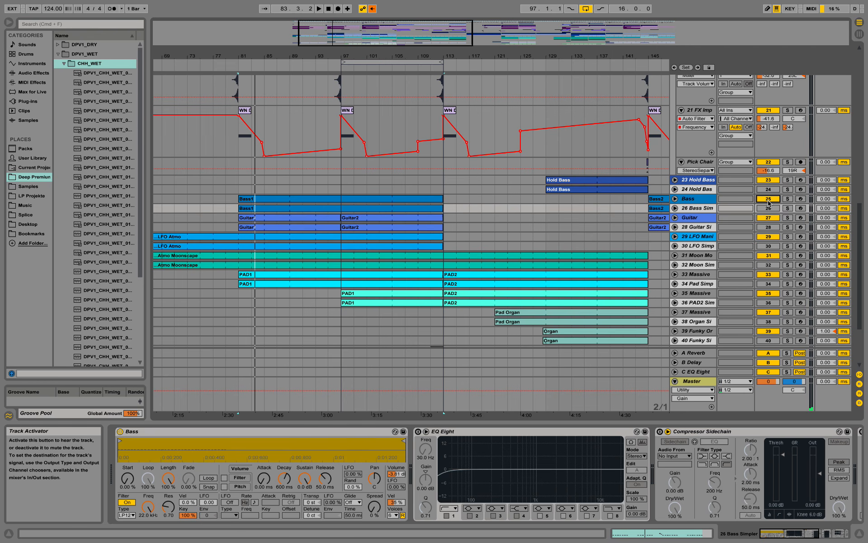
Step: Unfold the Guitar track and examine its Guitar Mute sampler and expanded sidechain Compressor
left_click(697, 218)
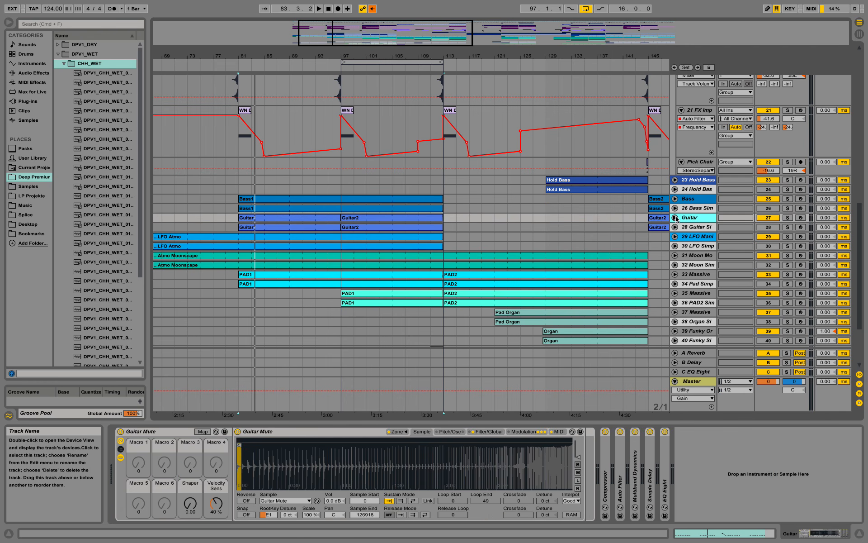
left_click(676, 217)
left_click(167, 433)
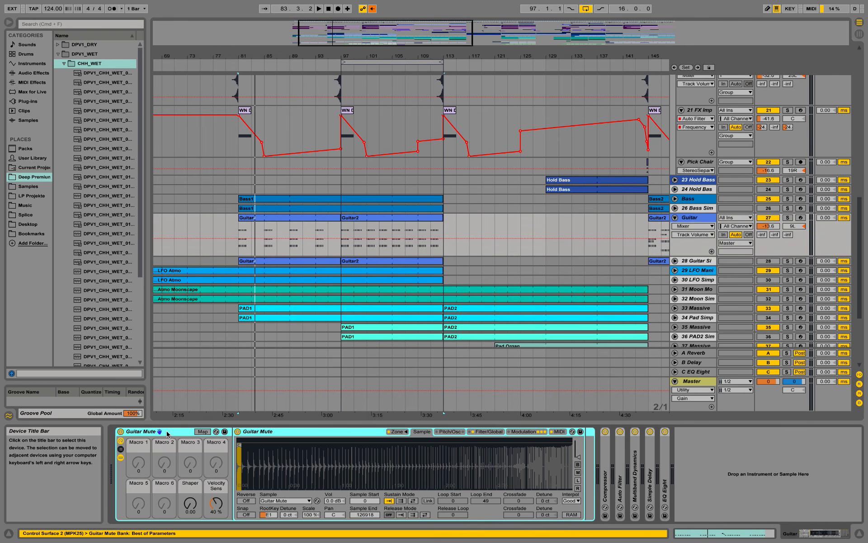
double_click(606, 463)
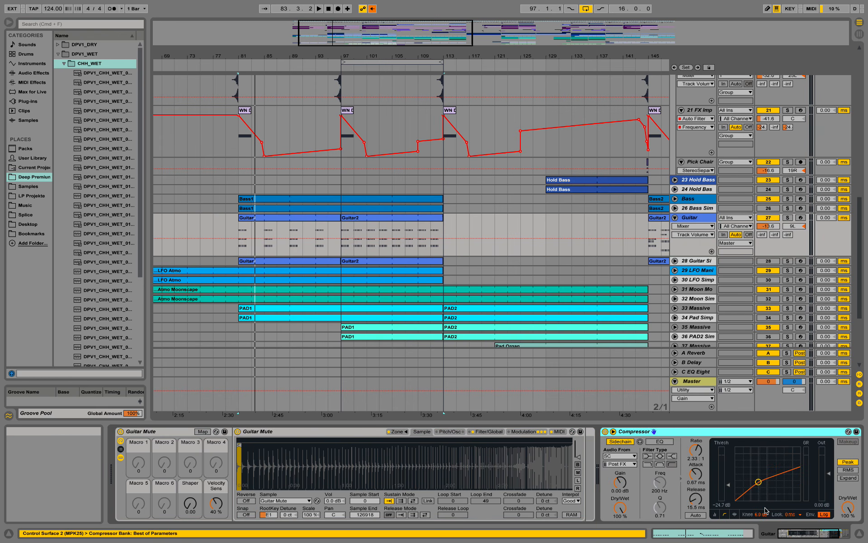
left_click(822, 536)
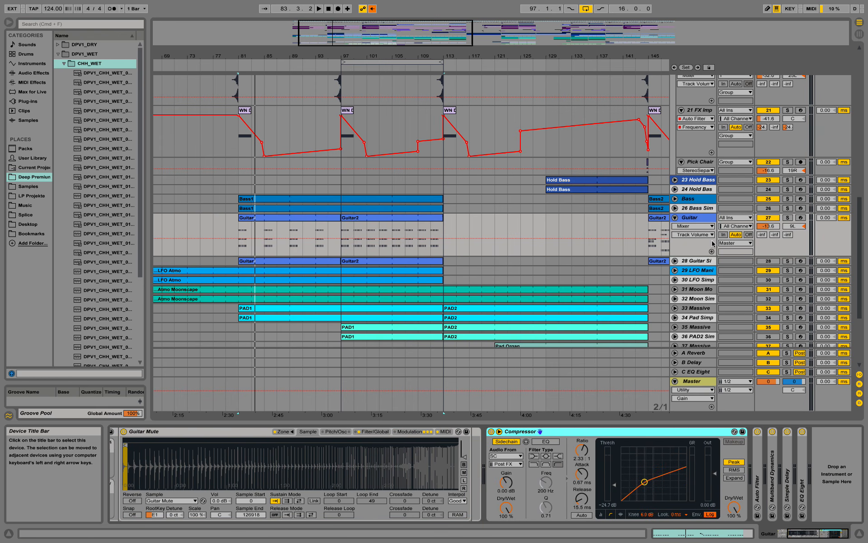
Step: Review the Bass track's device chain from the compressors through Multiband Dynamics and EQ Eight to Utility, and play from bar 81
left_click(694, 201)
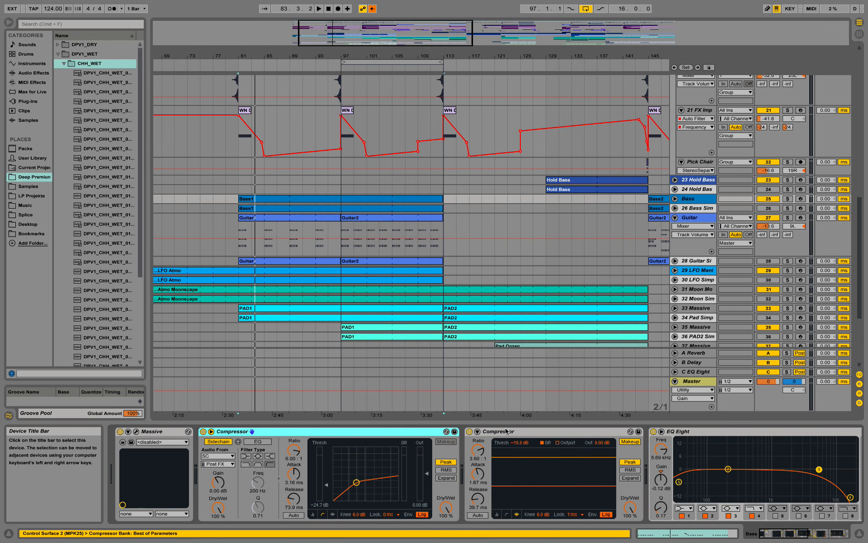
left_click(799, 537)
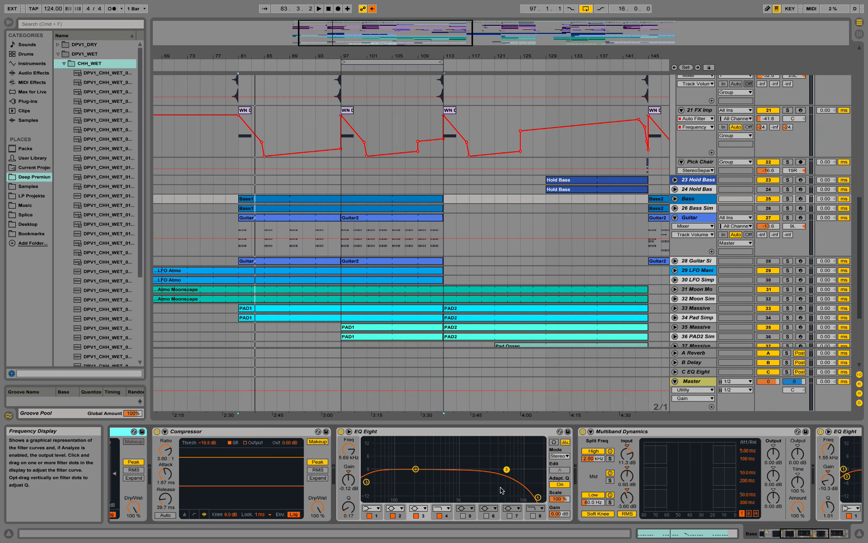
left_click(831, 535)
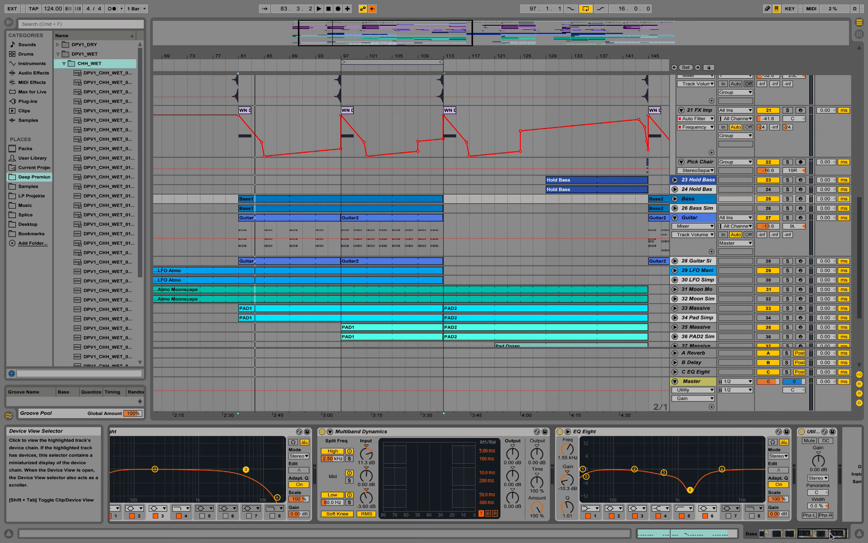
left_click_drag(831, 535, 835, 536)
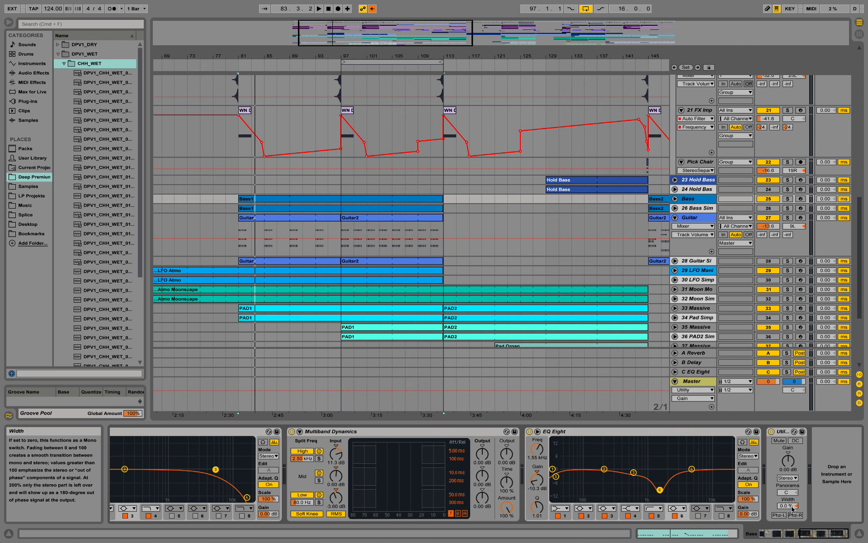
left_click(781, 435)
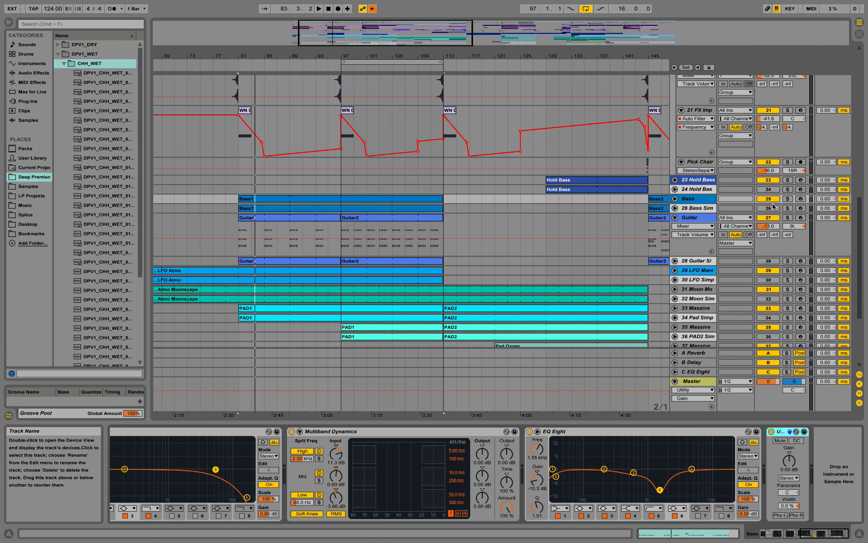
key("space")
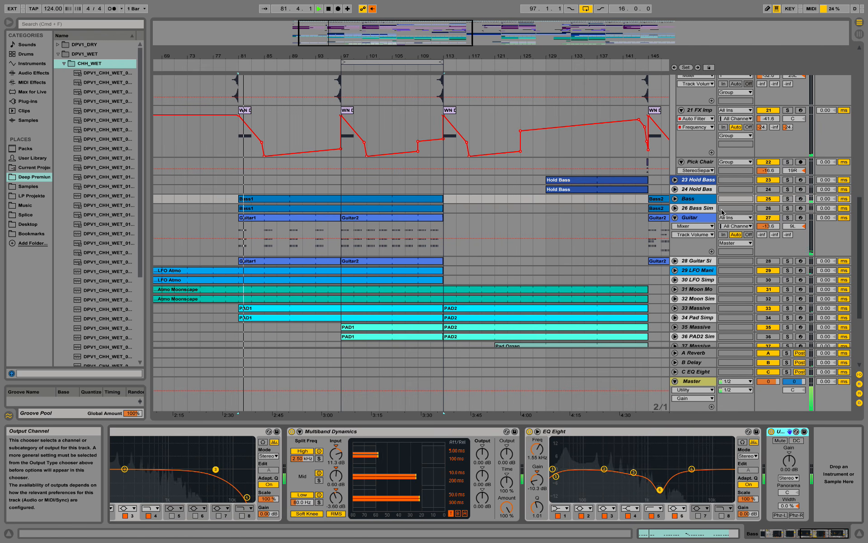
Step: Expand the Guitar track's Auto Filter, Simple Delay and EQ Eight devices to examine their settings
left_click(695, 219)
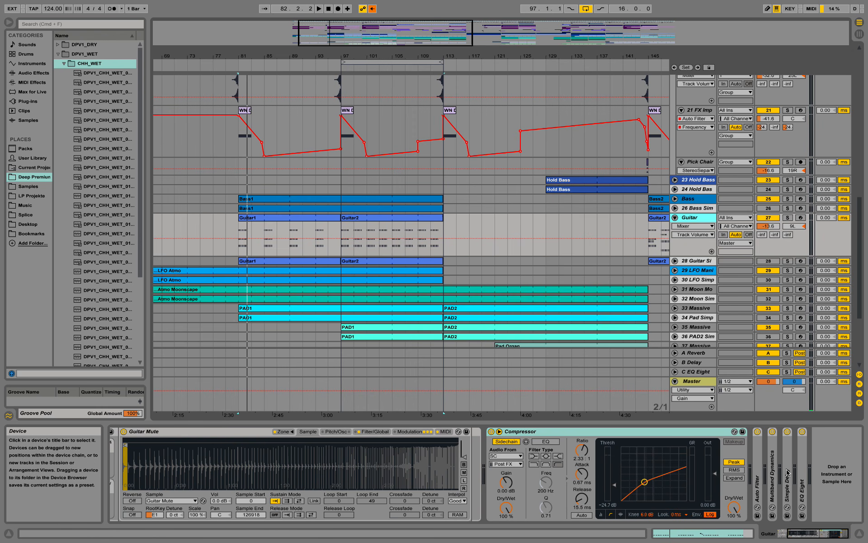
double_click(759, 471)
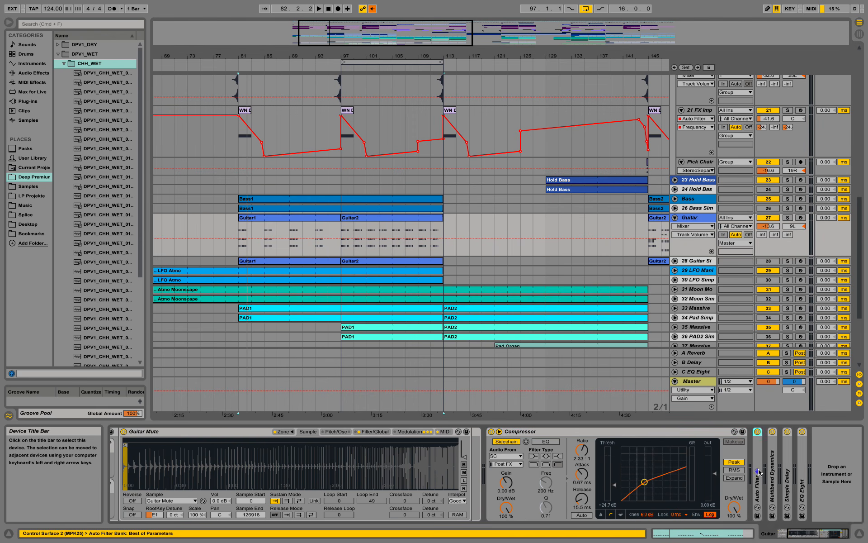
left_click(789, 536)
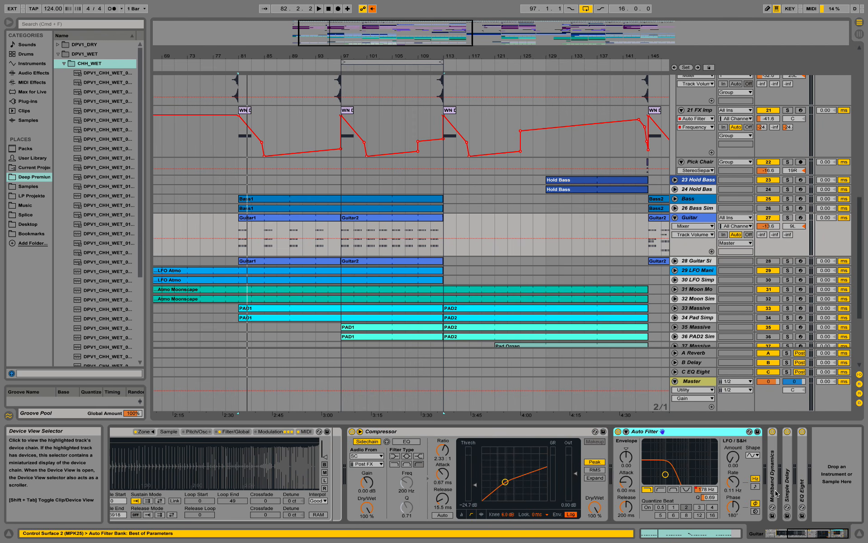
double_click(789, 453)
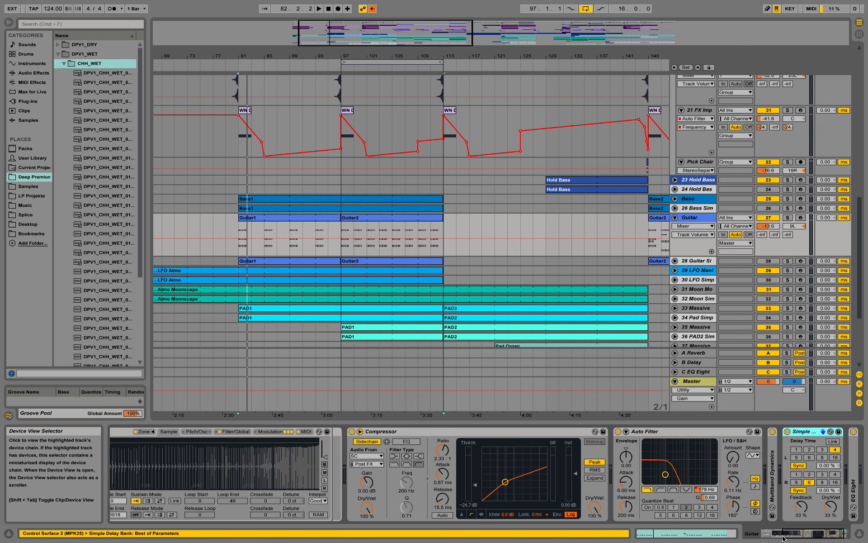
double_click(802, 488)
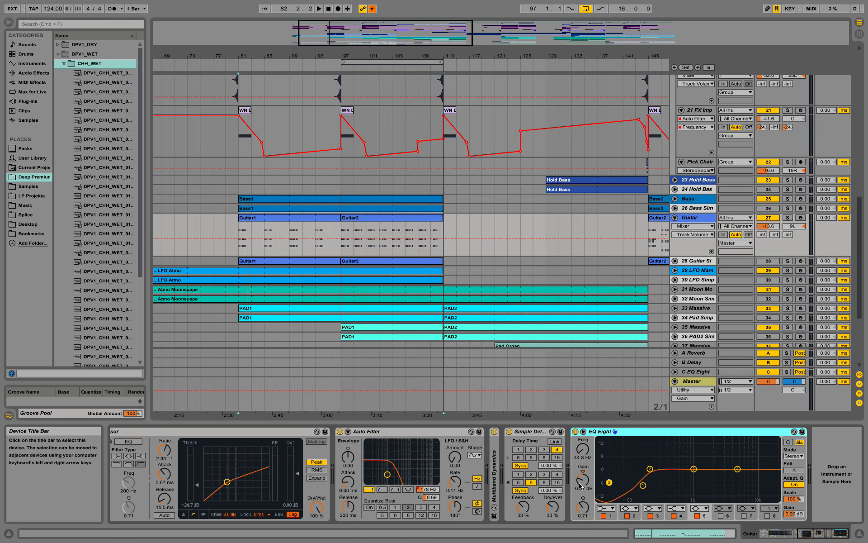
Step: Solo the Guitar track and play its Guitar2 clip from bar 97 with the clip's MIDI notes enlarged
left_click(437, 217)
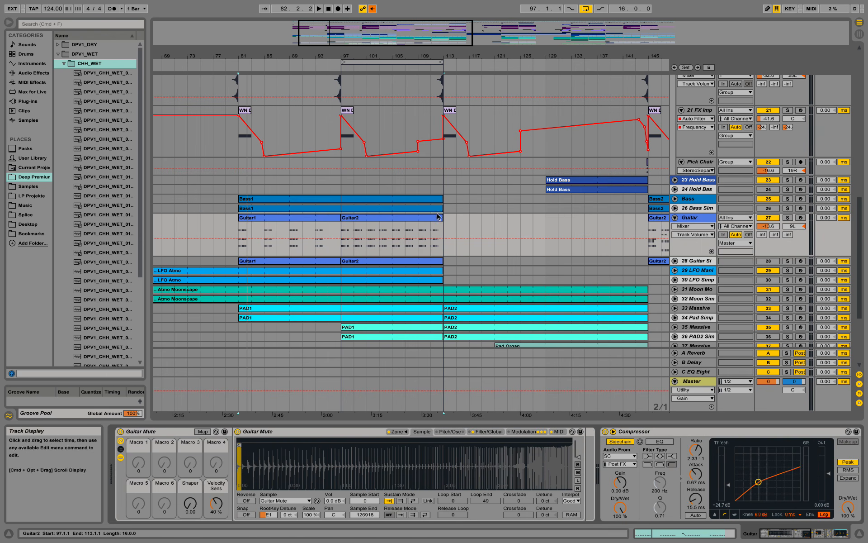
left_click(355, 223)
left_click(787, 218)
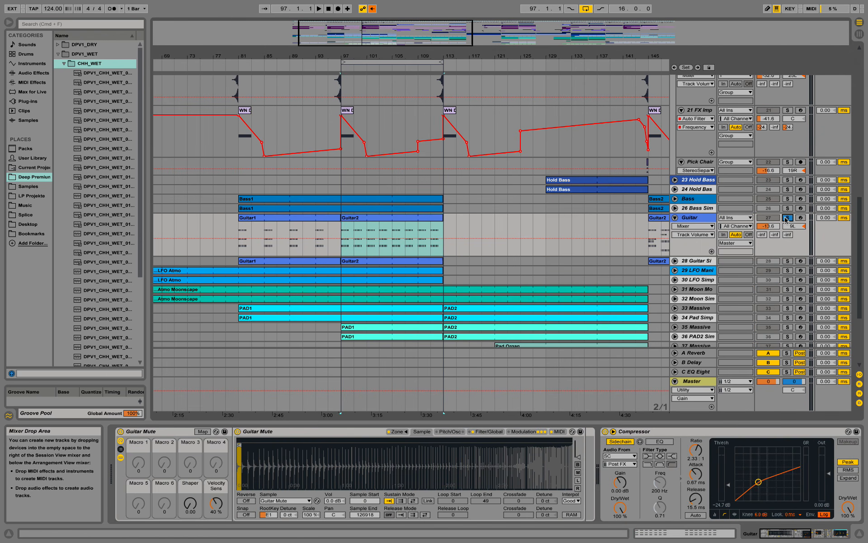
double_click(368, 220)
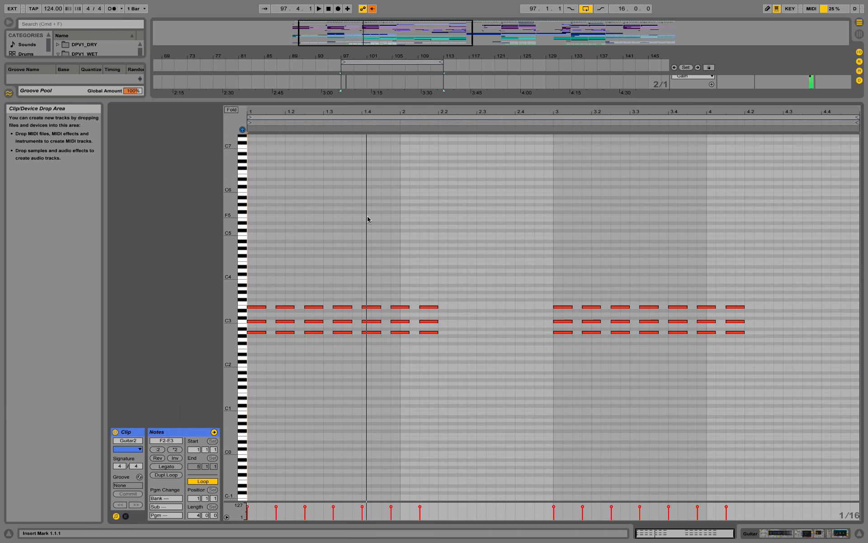
left_click_drag(242, 348, 285, 348)
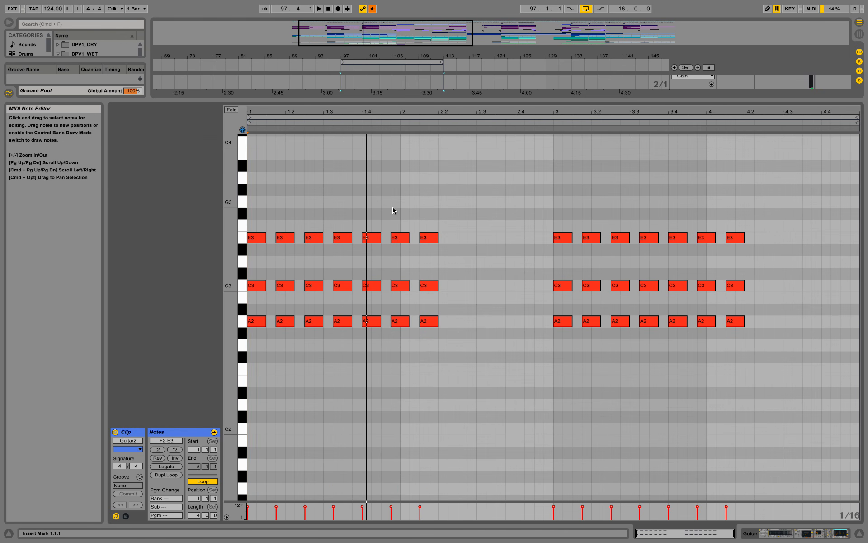
key("space")
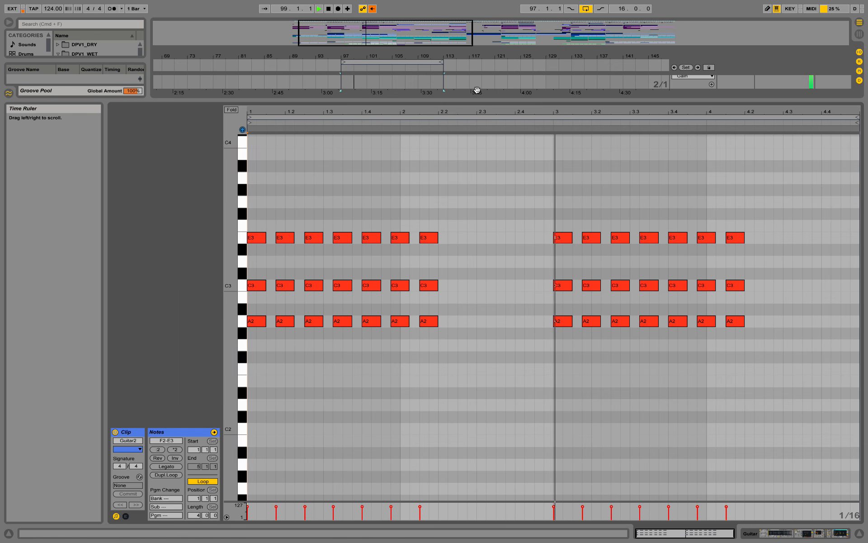
Step: Show more of the arrangement's timeline and play the soloed Guitar2 clip that starts at bar 145
left_click(823, 536)
scroll(415, 138, "up", 2)
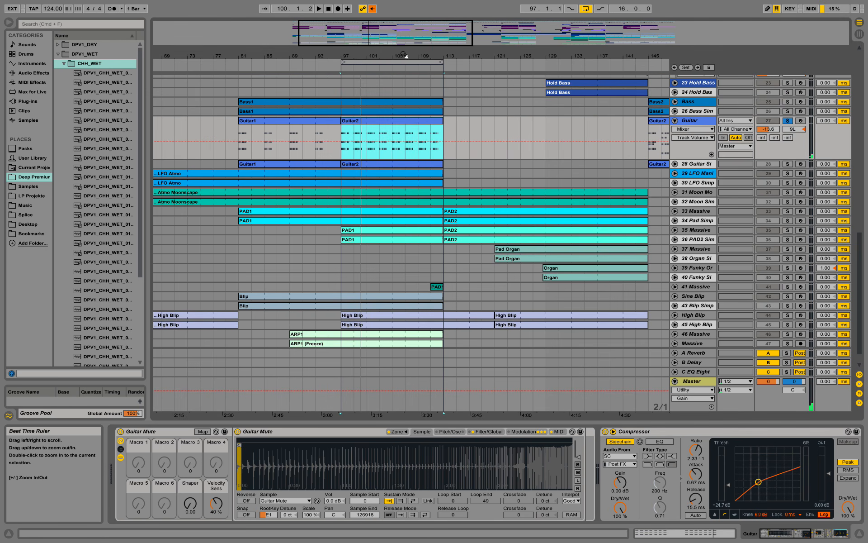
left_click_drag(404, 56, 326, 35)
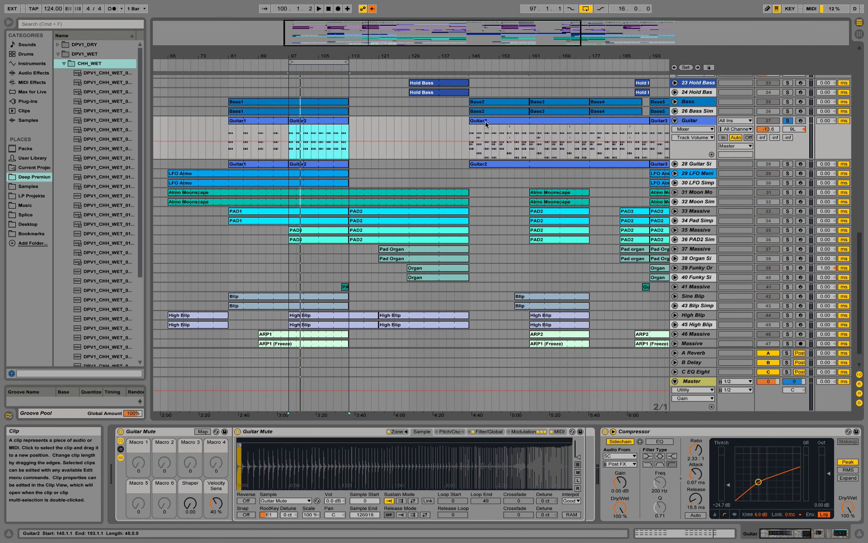
left_click(498, 121)
key("space")
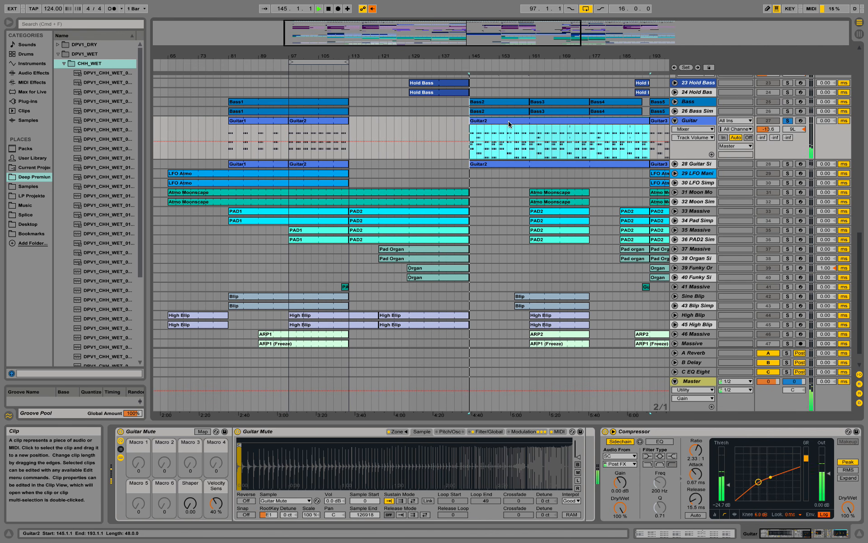
Step: Examine the MIDI notes of the Guitar2 clip at bar 145, then return to the Guitar devices and stop playback
double_click(509, 121)
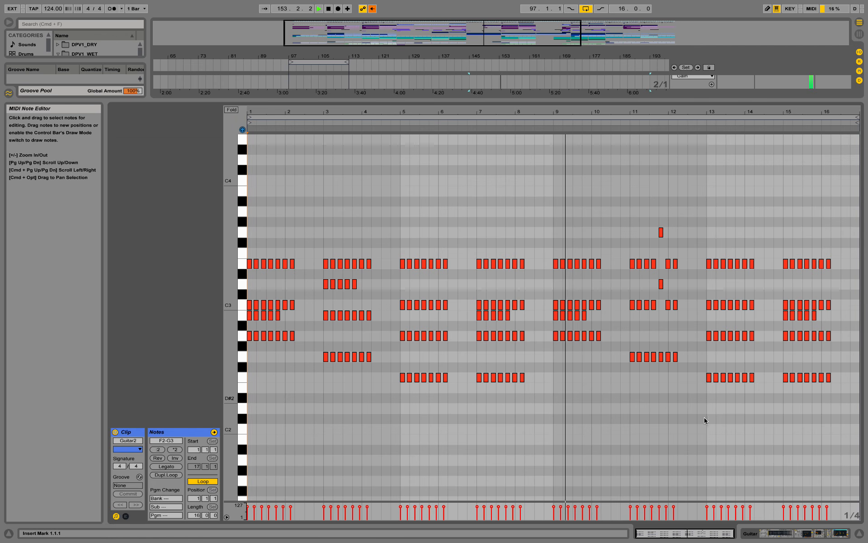
left_click(752, 534)
key("space")
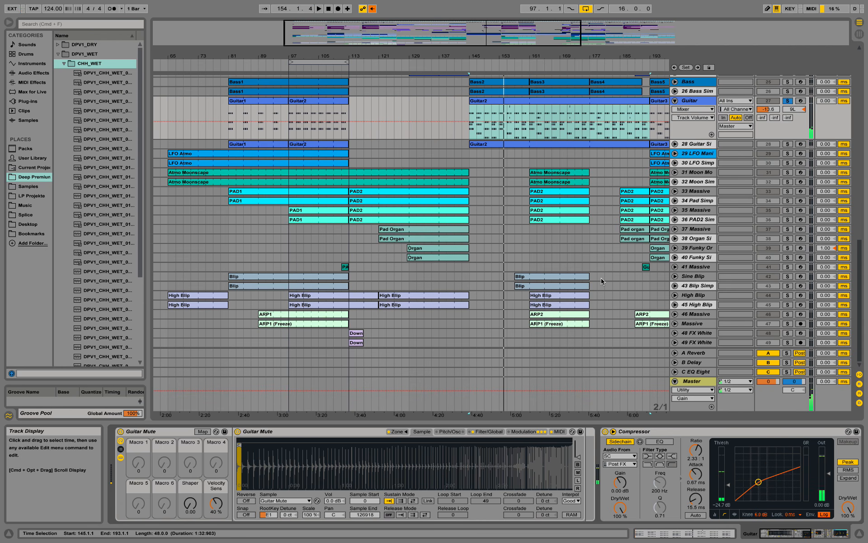
scroll(457, 122, "up", 3)
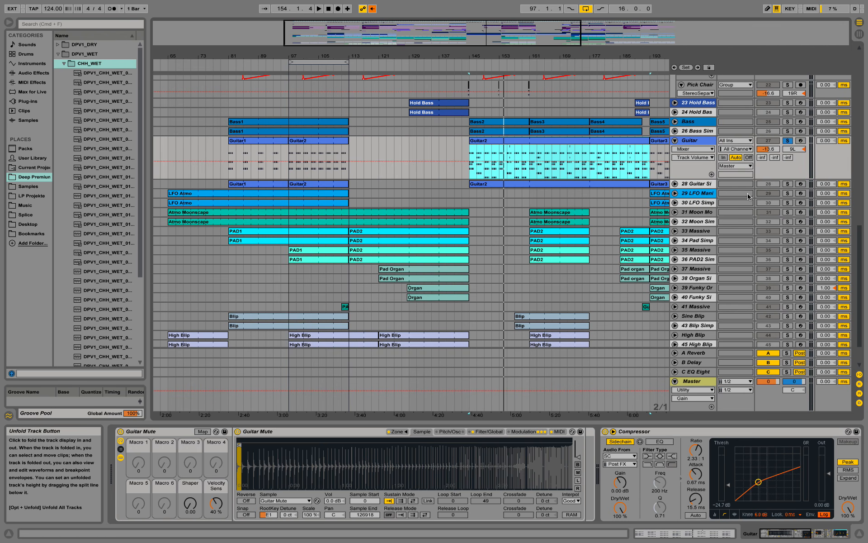
Step: Solo and unfold the 29-LFO Mania track, then play its LFO Atmo clip from bar 97
left_click(697, 184)
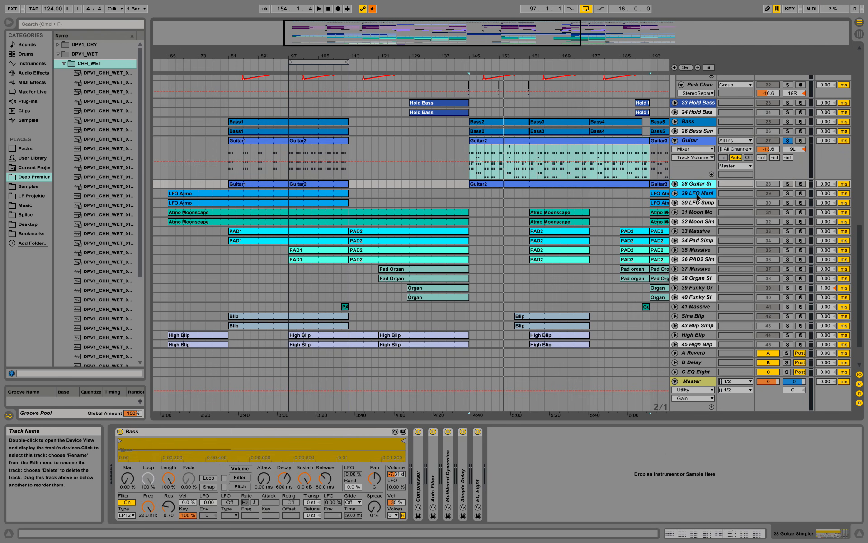
left_click(700, 193)
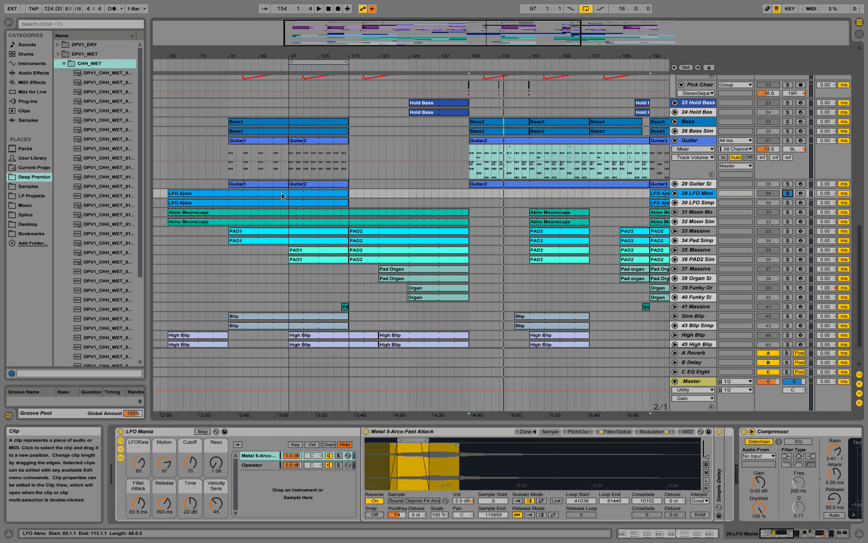
left_click(675, 193)
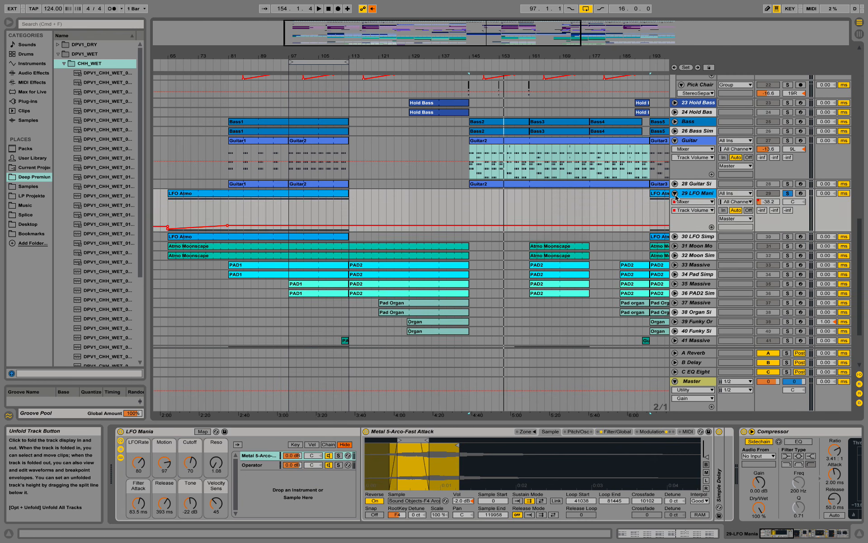
left_click(291, 209)
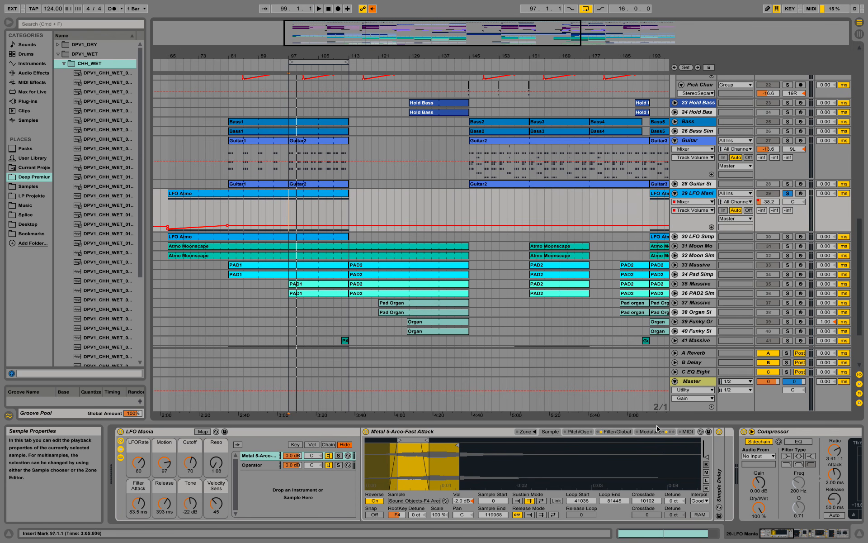
Step: Set the sidechain input of the LFO Mania track's Compressor to SC, then return to the start of its device chain
left_click(791, 536)
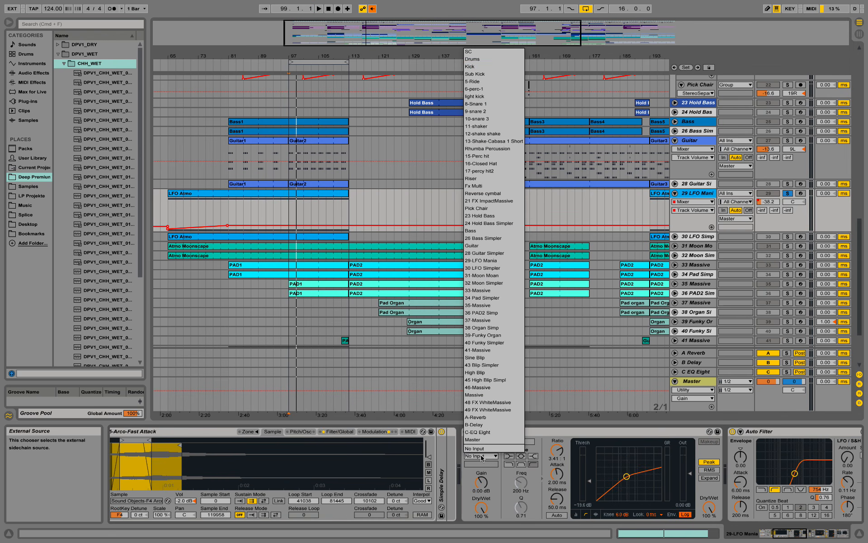
left_click(480, 456)
left_click(471, 53)
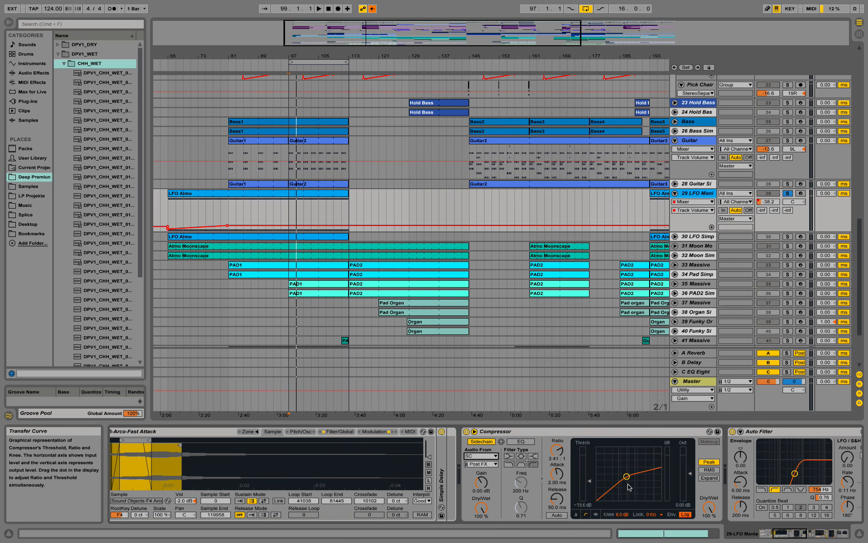
left_click_drag(779, 535, 751, 526)
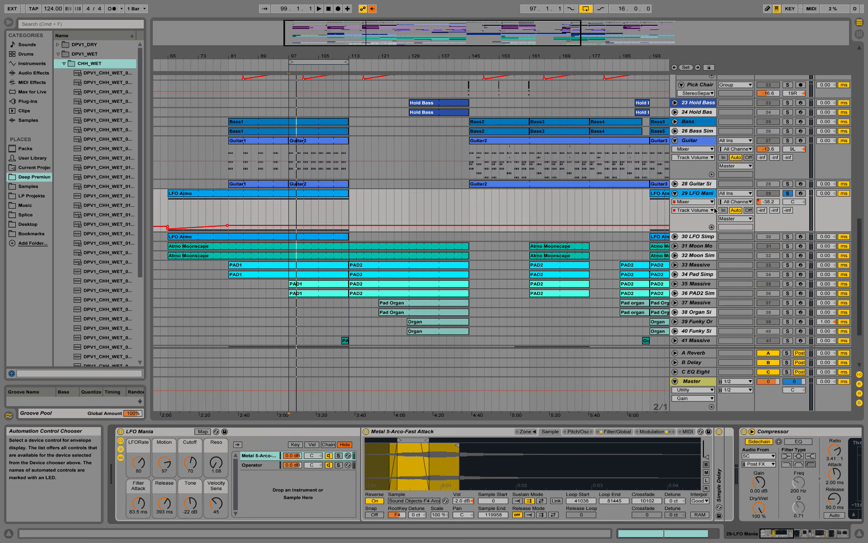
Step: Solo the 31-Moon Moan track, play its Atmo Moonscape clip from bar 97 and stop playback
left_click(694, 249)
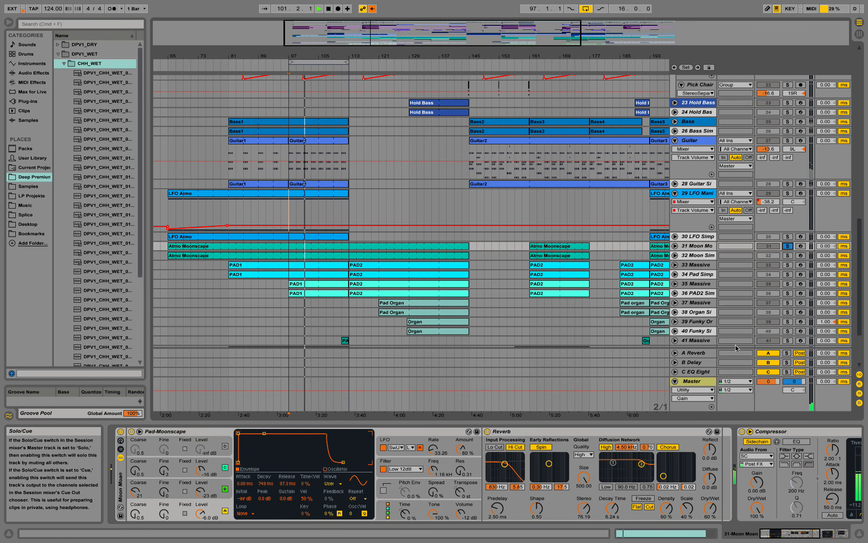
key("space")
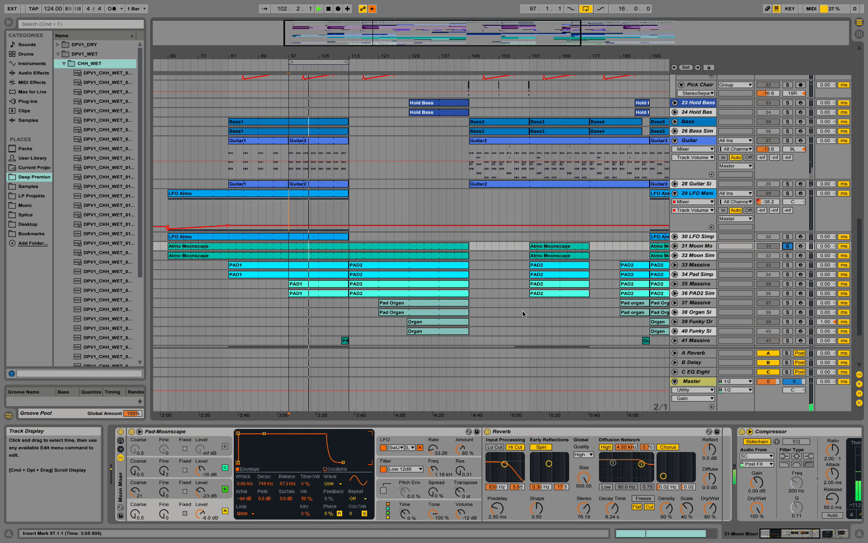
Step: Unfold the 33-Massive track and examine the MIDI notes of its PAD1 clip, then return to its devices
left_click(704, 268)
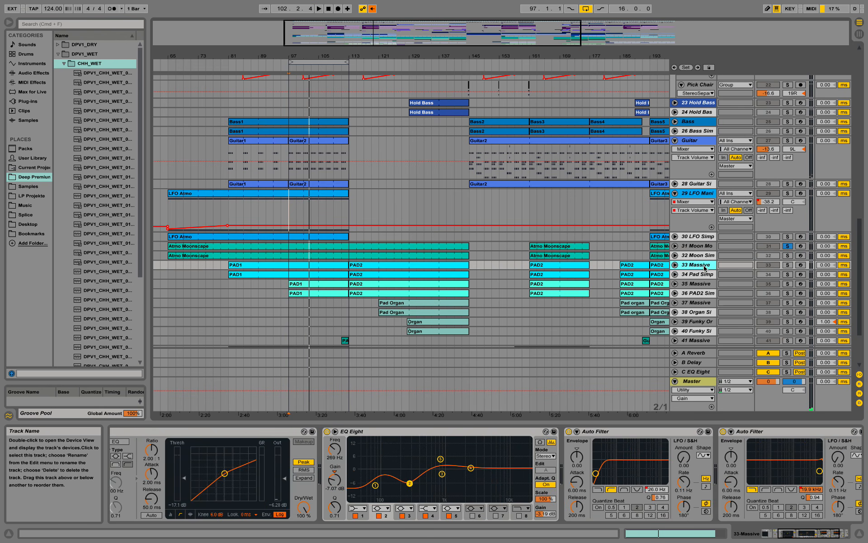
left_click_drag(812, 534, 786, 534)
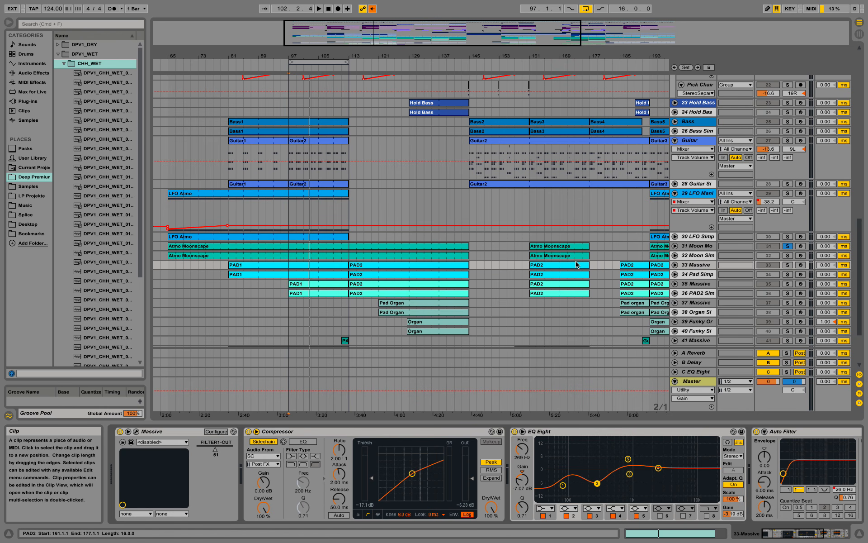
left_click(675, 265)
double_click(299, 252)
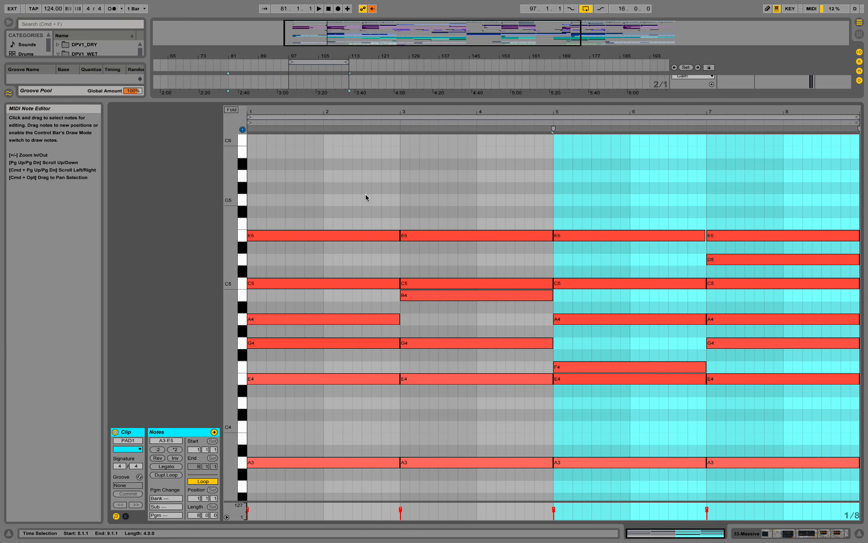
scroll(321, 207, "down", 1)
left_click_drag(233, 277, 211, 276)
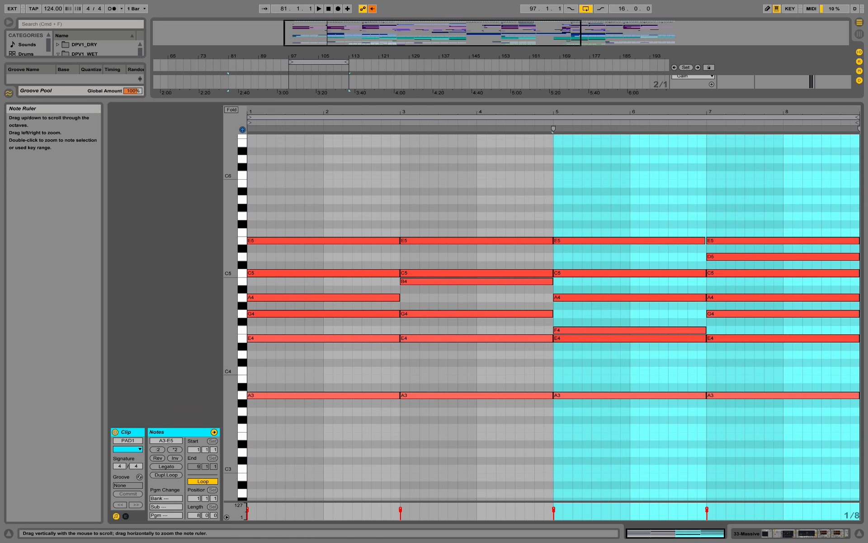
key("shift+Tab")
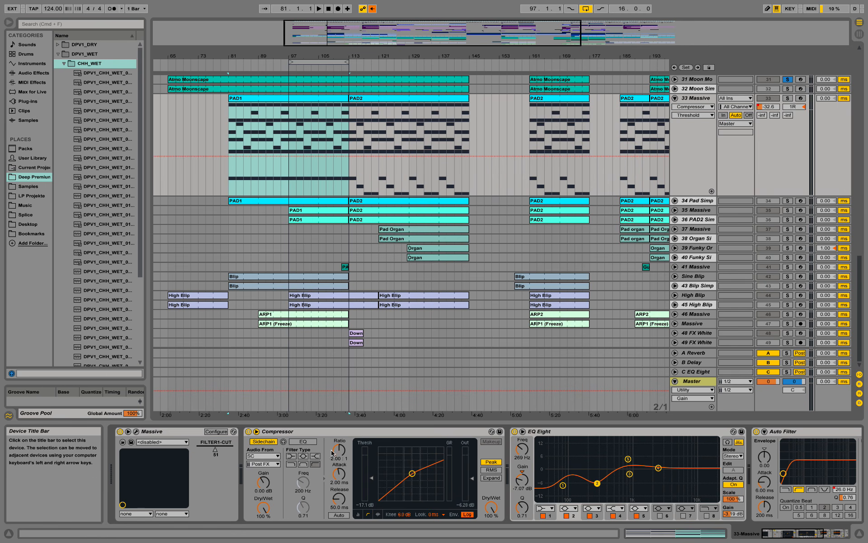
Step: Show the PD_WARMER synth patch of the 33-Massive track, solo the track and play its PAD1 clip from bar 97
left_click(136, 431)
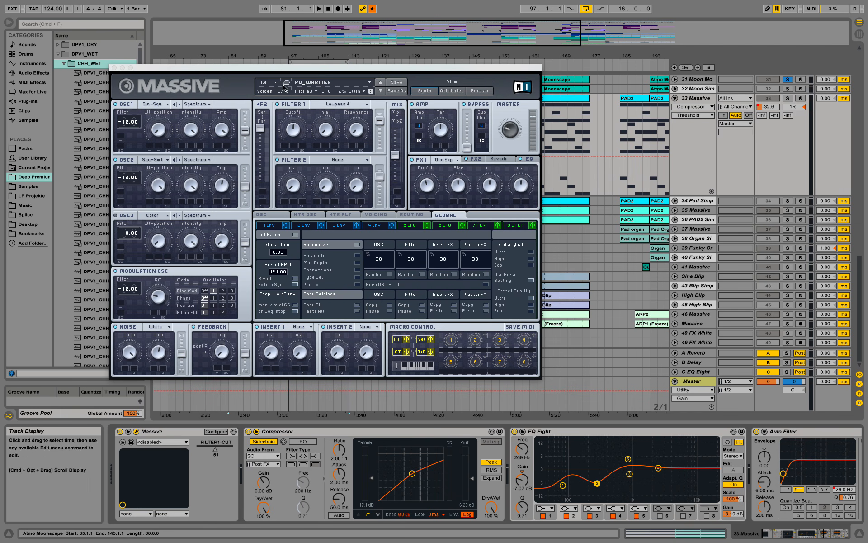
left_click_drag(281, 69, 400, 213)
left_click(788, 98)
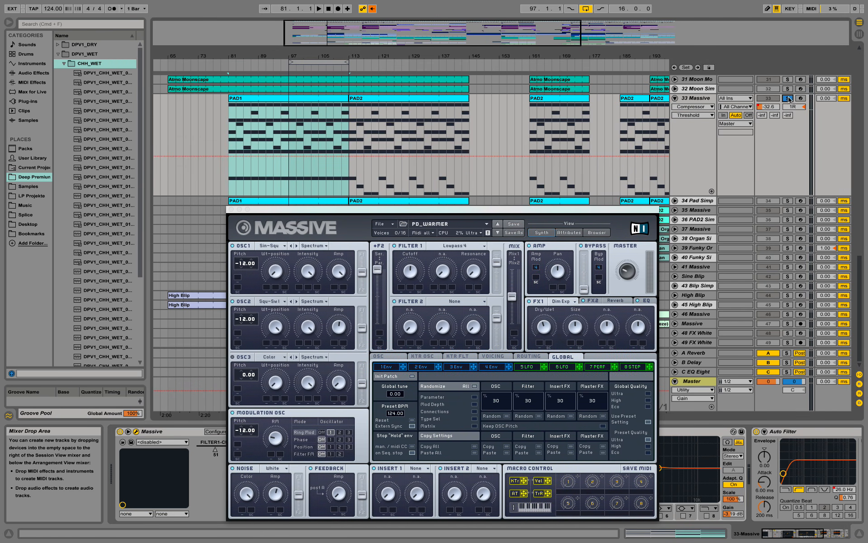
key("space")
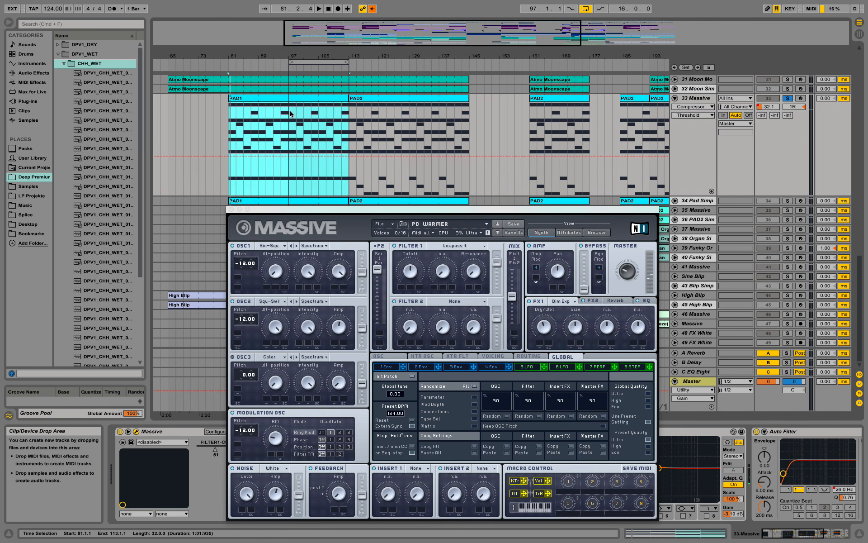
left_click(290, 112)
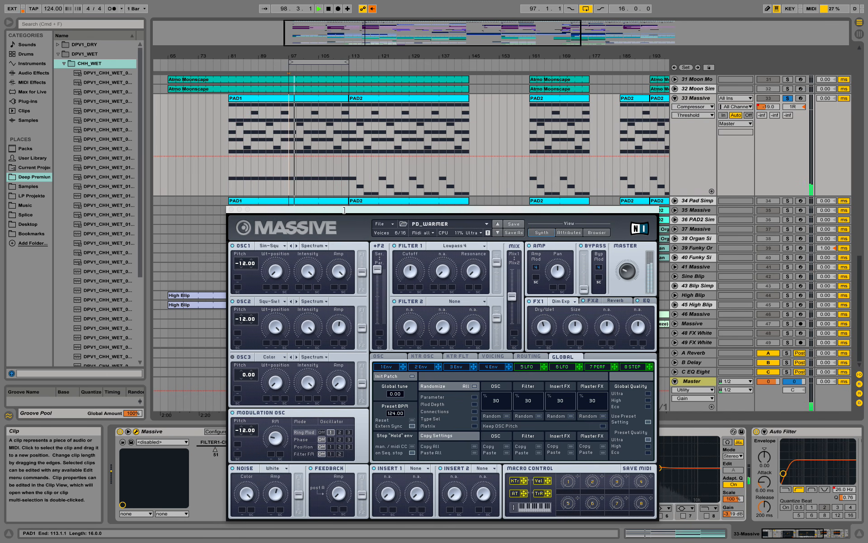
left_click_drag(344, 210, 347, 186)
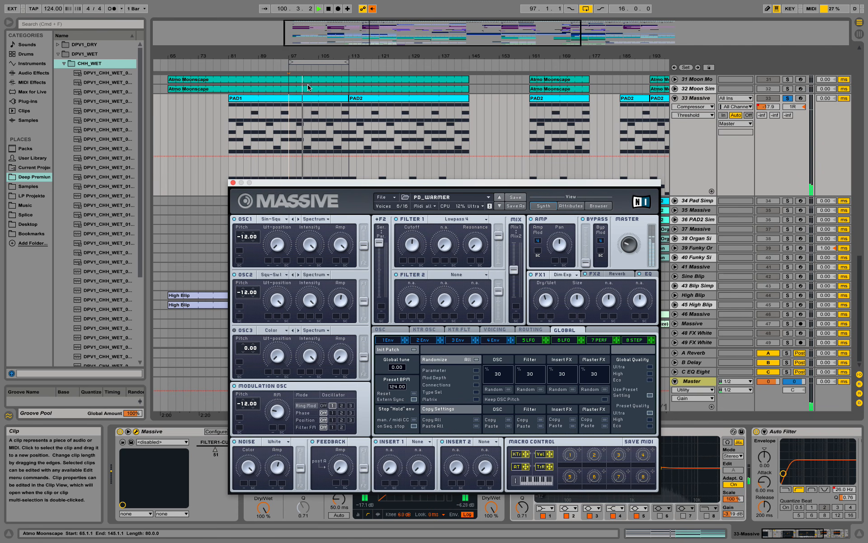
Step: Examine the PAD1 clip's MIDI notes with the synth window closed, then return to the 33-Massive devices and stop playback
double_click(313, 101)
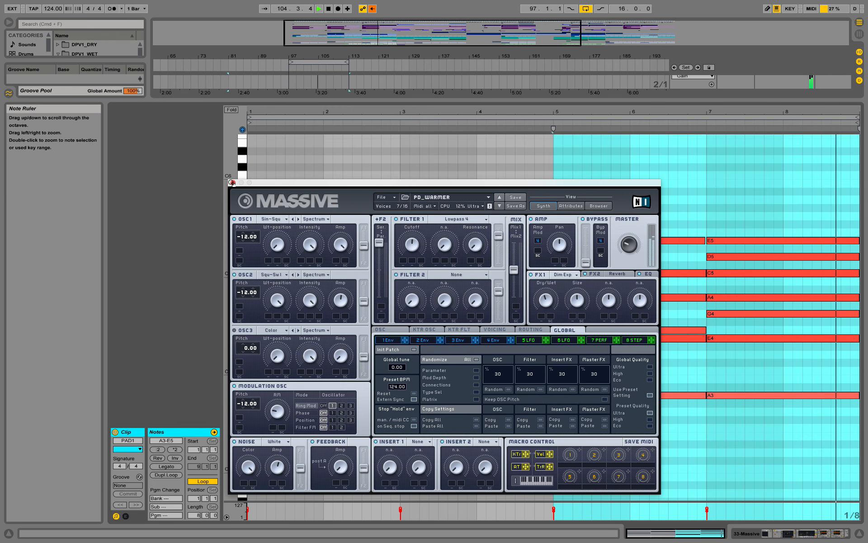
left_click(232, 183)
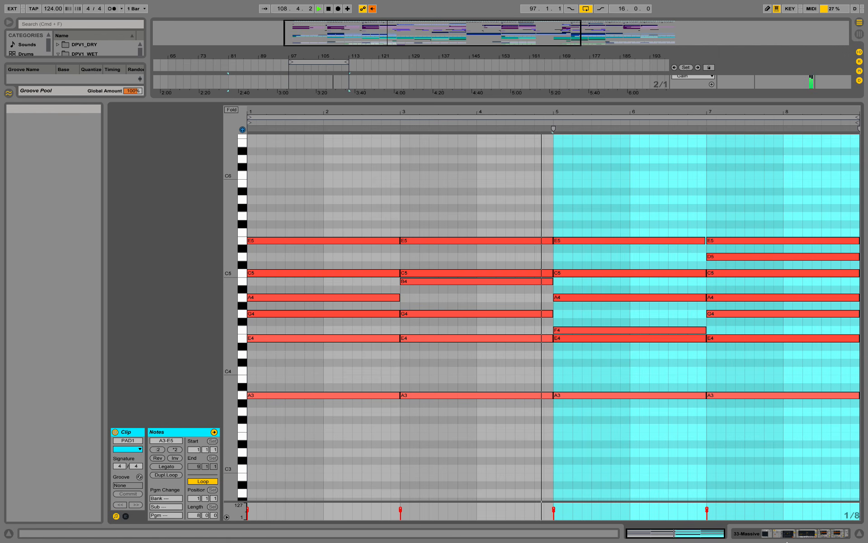
left_click(787, 533)
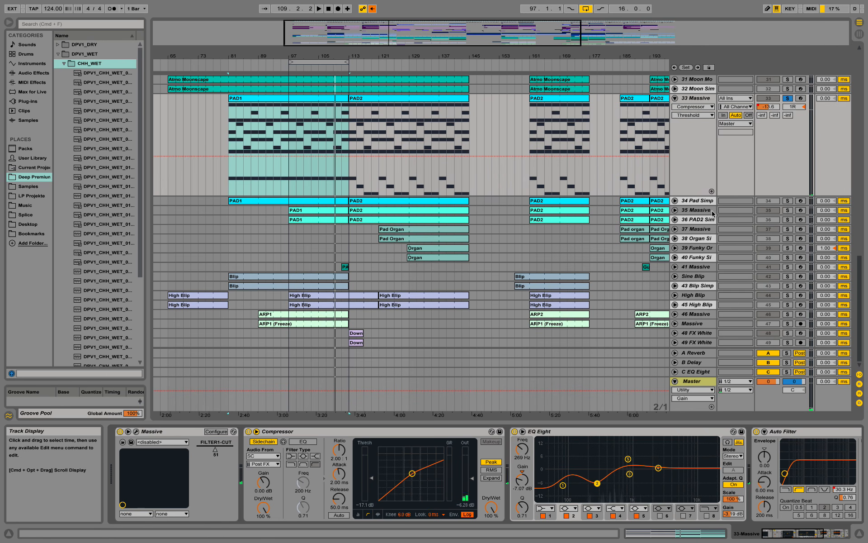
Step: Look over the 34 Pad Simpler devices, then solo the 35-Massive track and play its PAD1 clip from bar 97
left_click(697, 202)
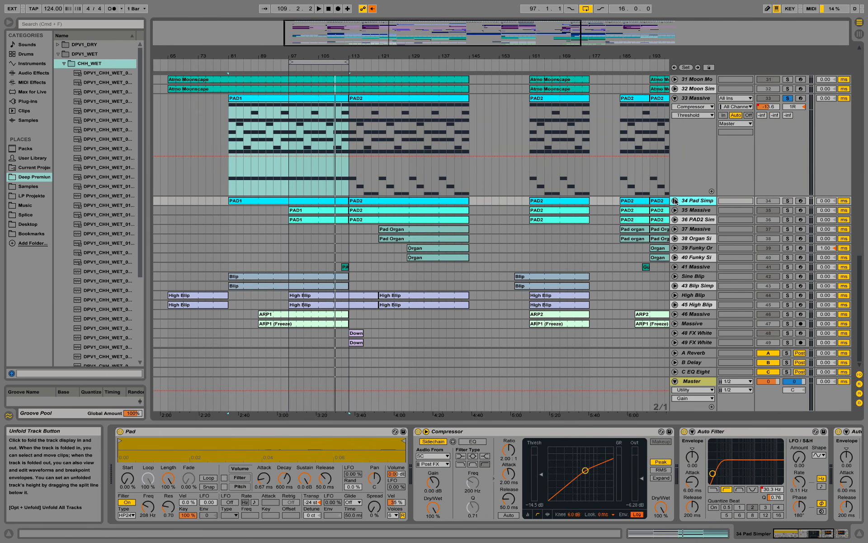
left_click(697, 211)
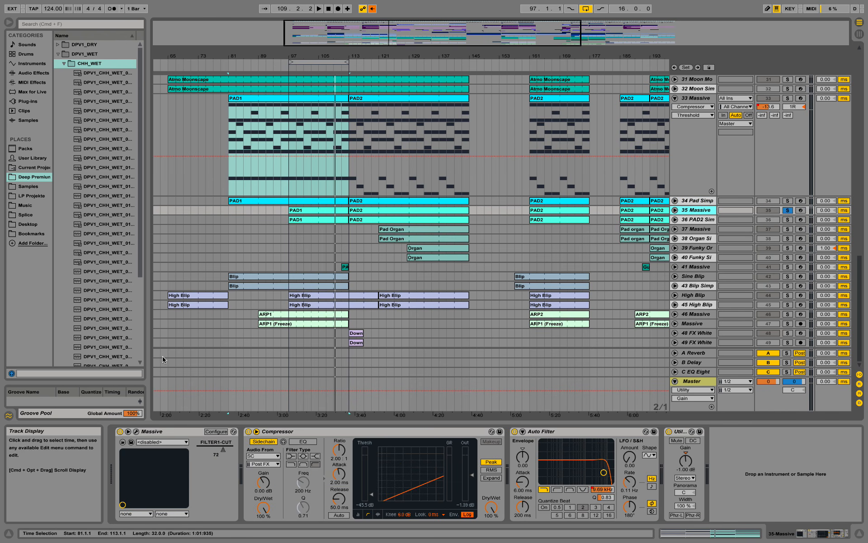
key("space")
left_click(292, 212)
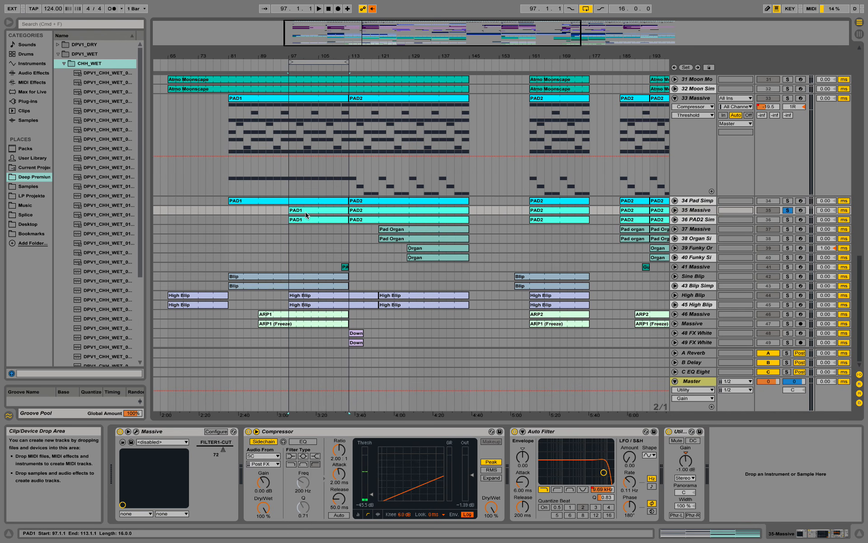
Step: Examine the PD_WARMHIGHS synth patch during playback, close its window and unsolo the 35-Massive track
left_click(136, 432)
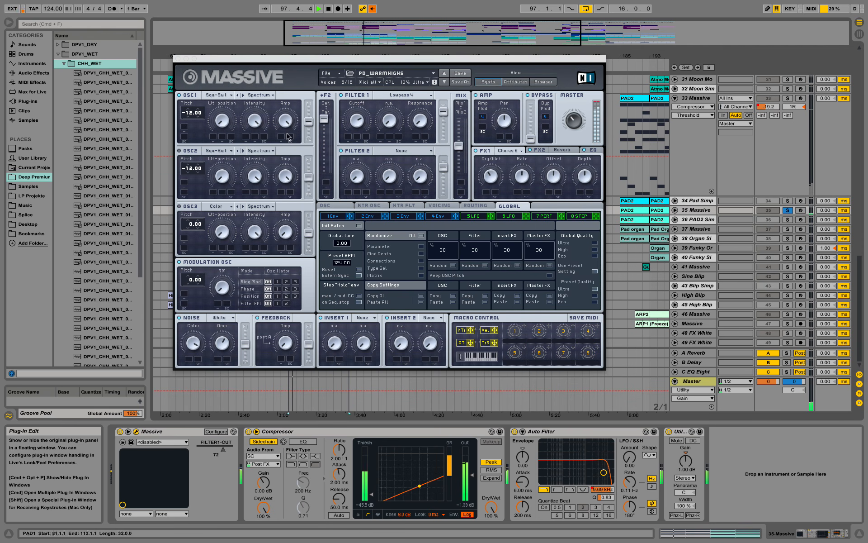
left_click_drag(376, 59, 607, 156)
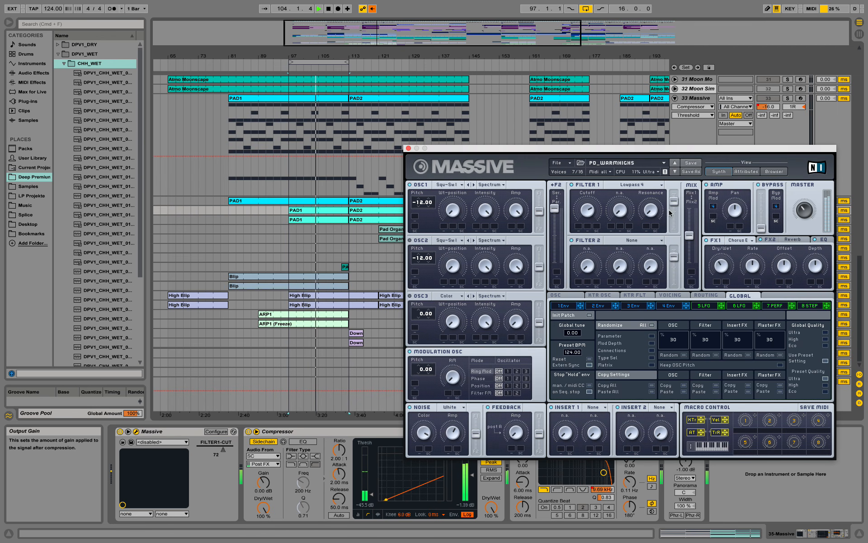
left_click(409, 148)
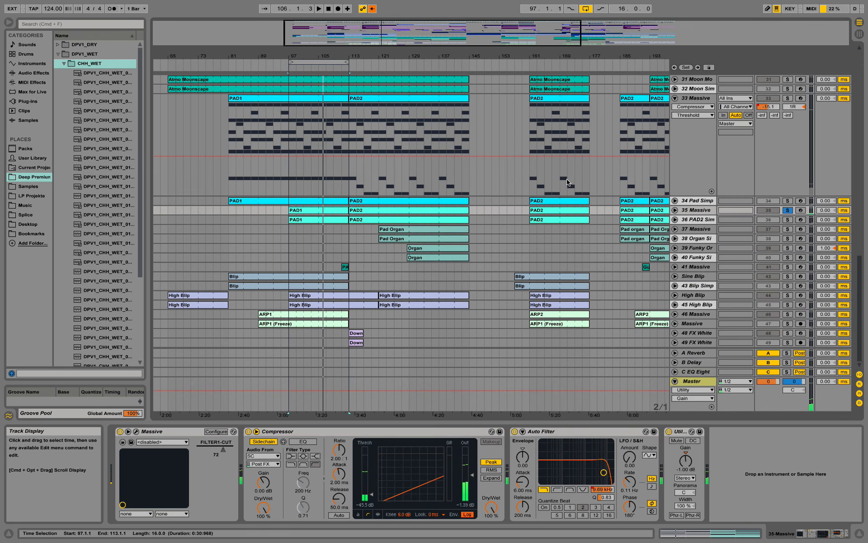
left_click(789, 211)
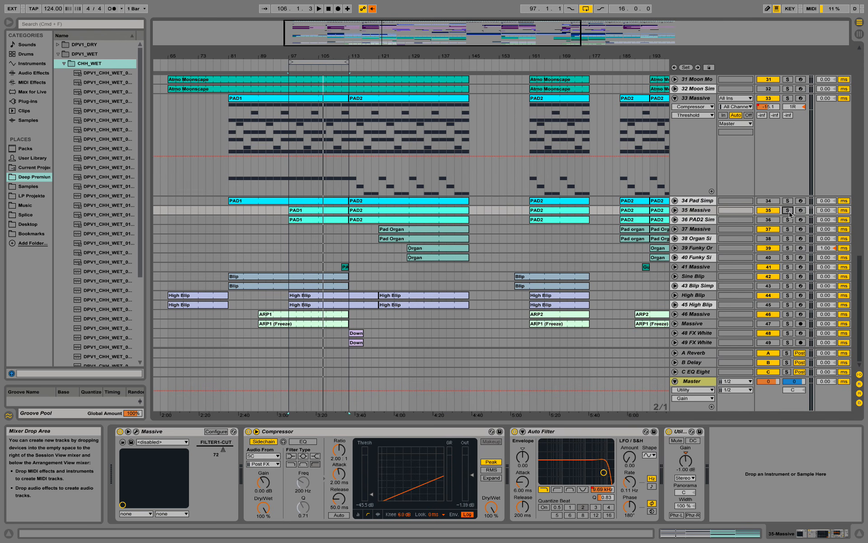
Step: Unfold and solo the Sine Blip track, play its Blip clip from bar 97 and stop playback
left_click(698, 277)
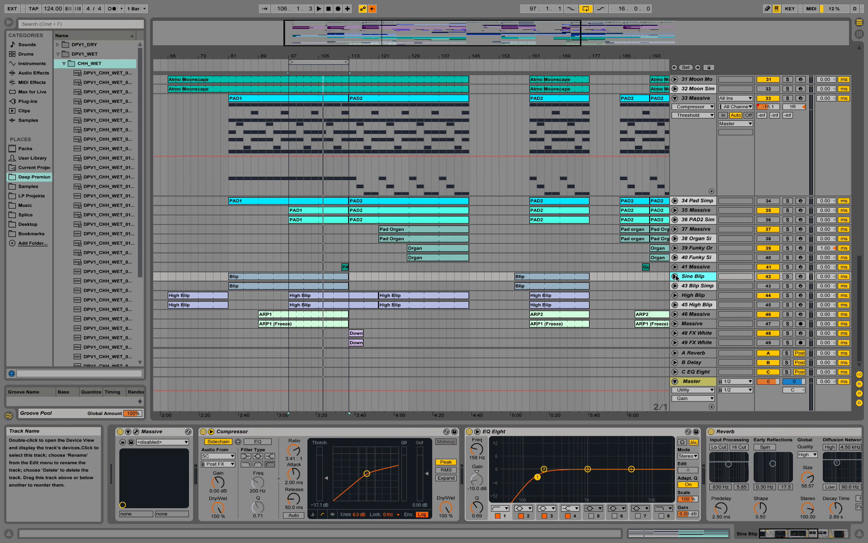
left_click(675, 277)
left_click(788, 277)
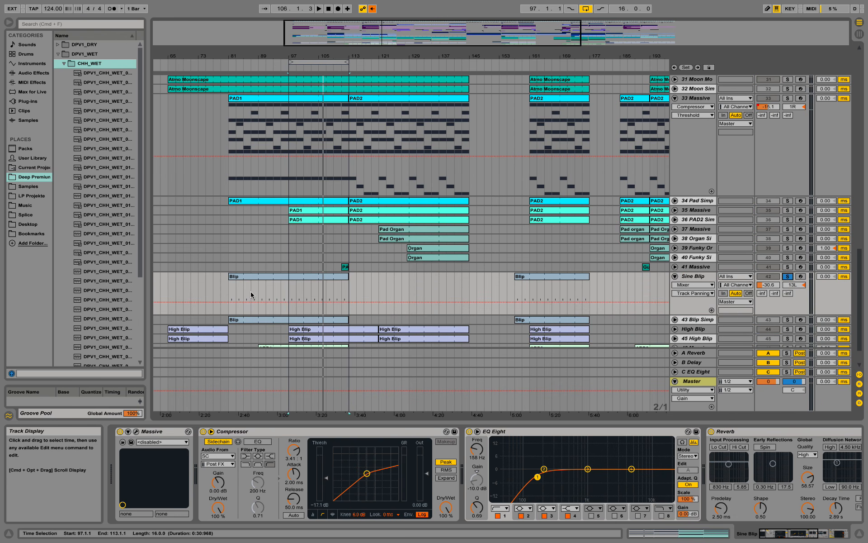
left_click(292, 289)
key("space")
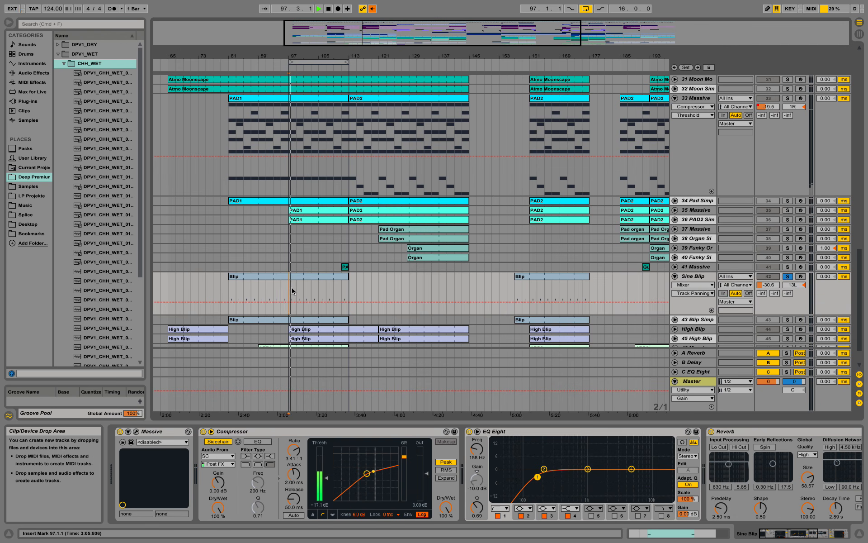
key("space")
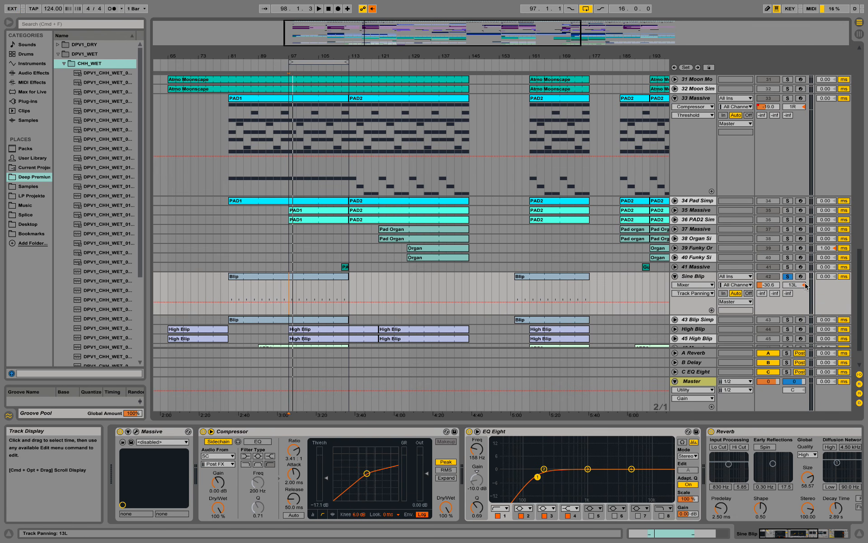
Step: Unfold the 43 Blip Simpler track and enlarge the Blip clips' notes around bar 97
left_click(676, 319)
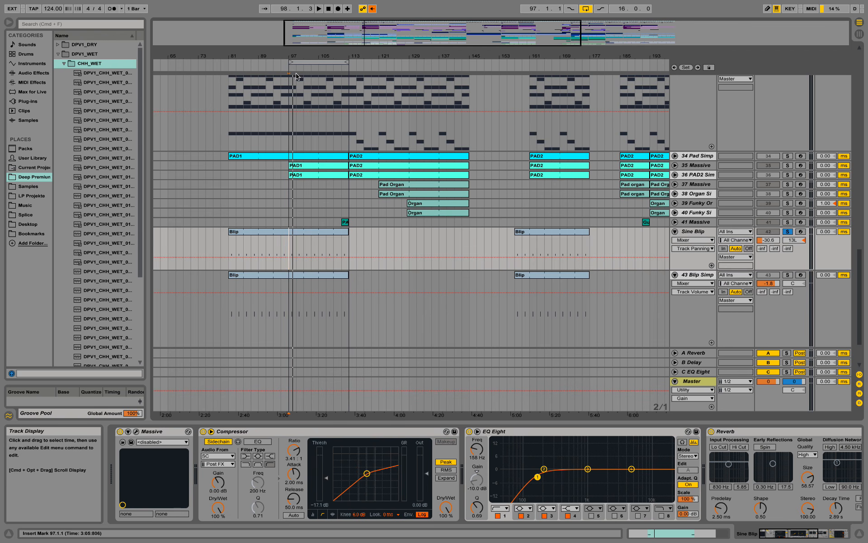
key("plus")
key("plus")
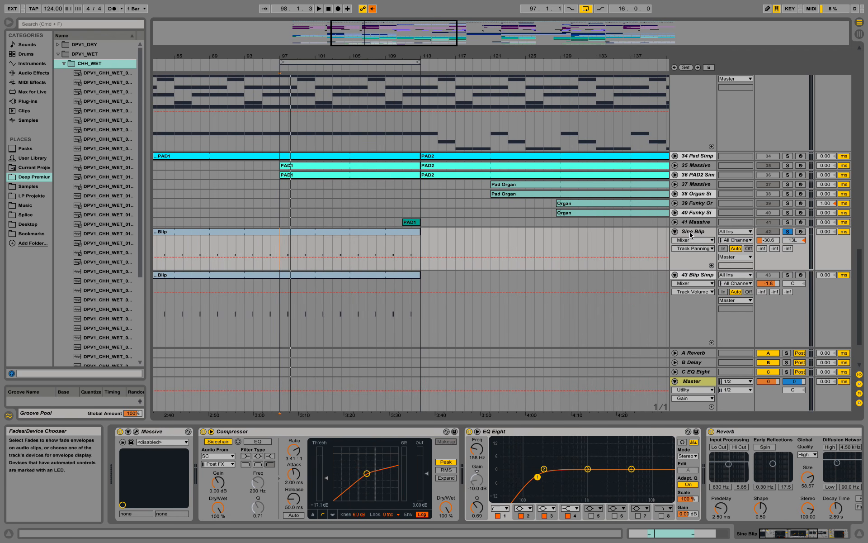
Step: Fold the Sine Blip and 43 Blip Simpler tracks, then unfold and solo High Blip and play its clip from bar 97
left_click(676, 231)
left_click(675, 242)
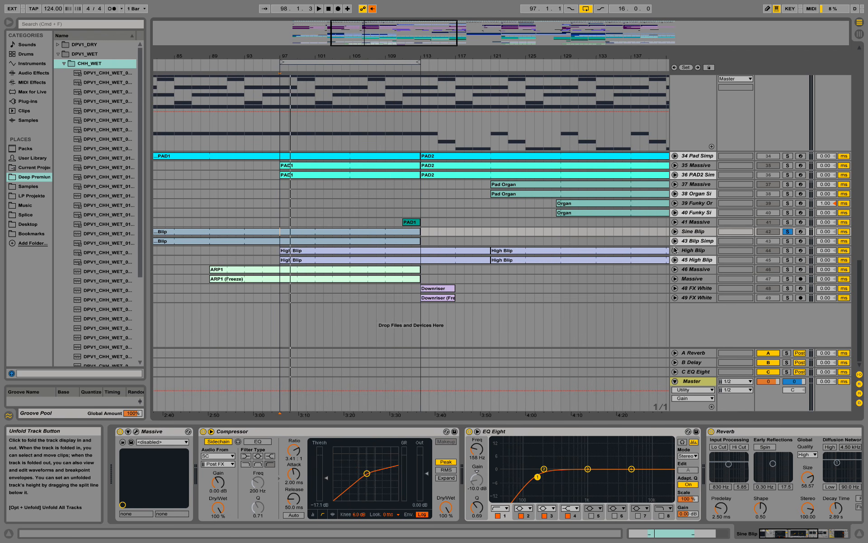
left_click(675, 250)
left_click(701, 252)
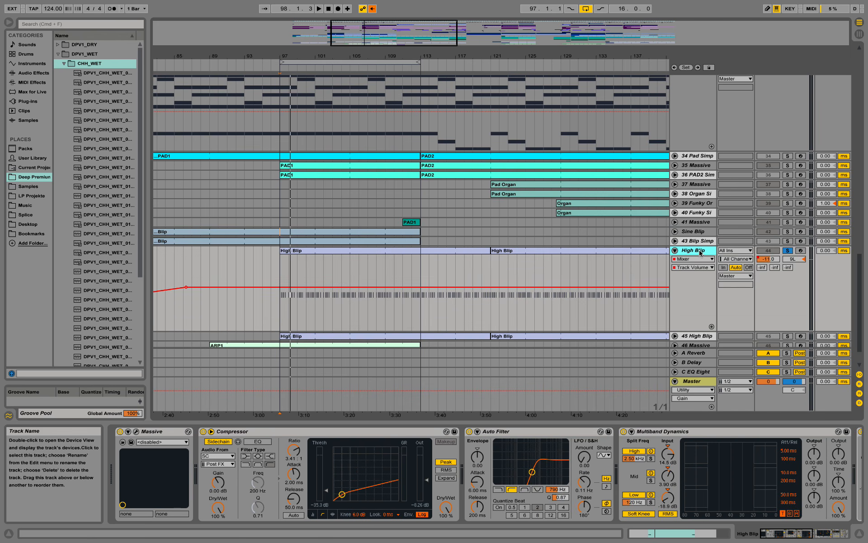
left_click(300, 251)
key("space")
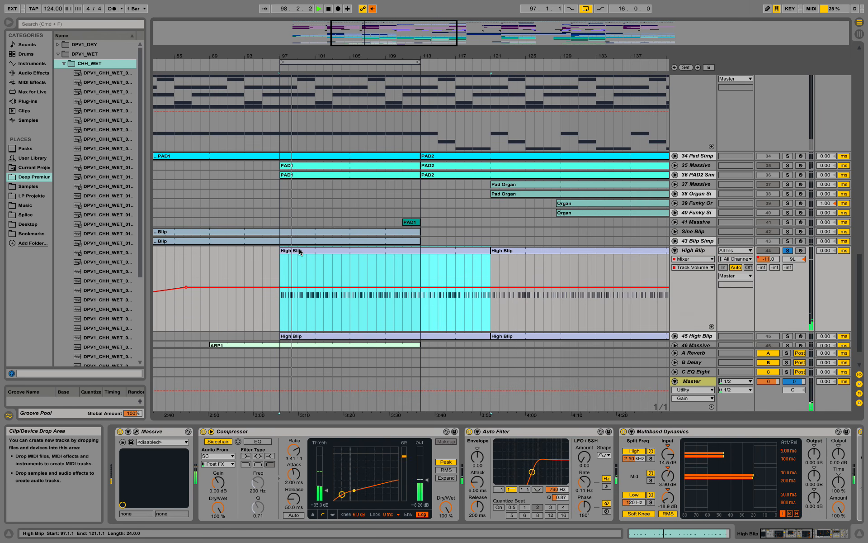
Step: Examine the High Blip track's KS_BLIPPYNOISE synth patch and MIDI notes during playback, then return to its devices and unsolo the track
left_click(188, 431)
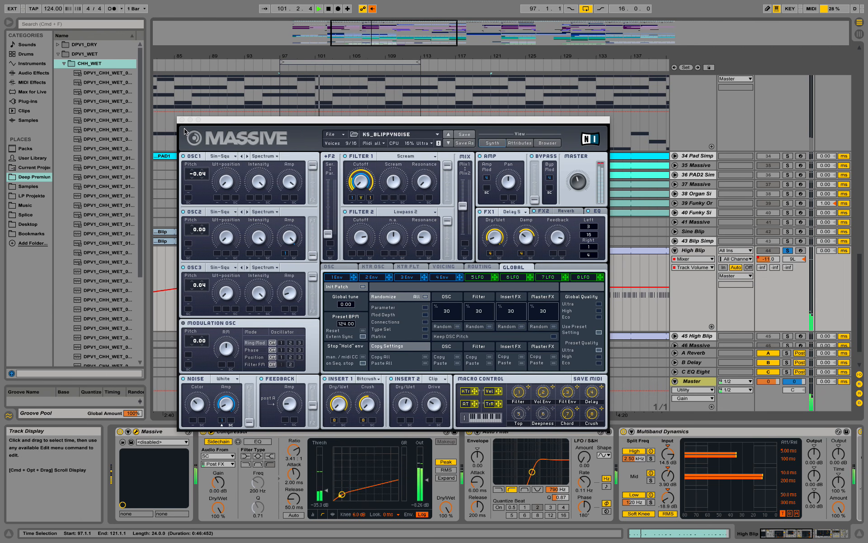
left_click(182, 120)
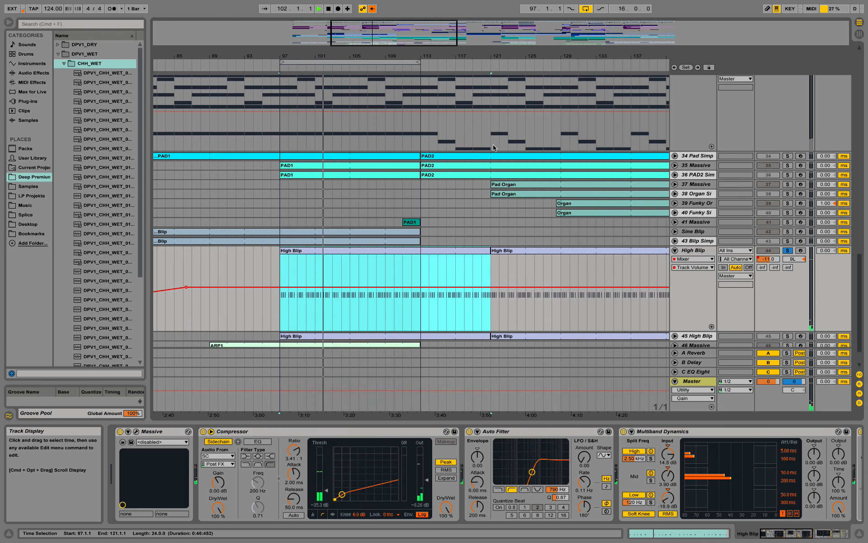
double_click(296, 253)
left_click(448, 254)
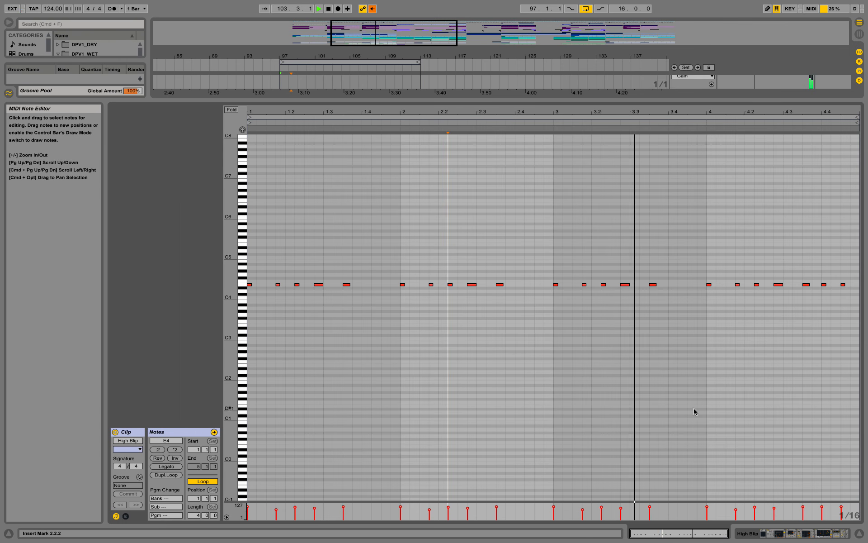
left_click(796, 532)
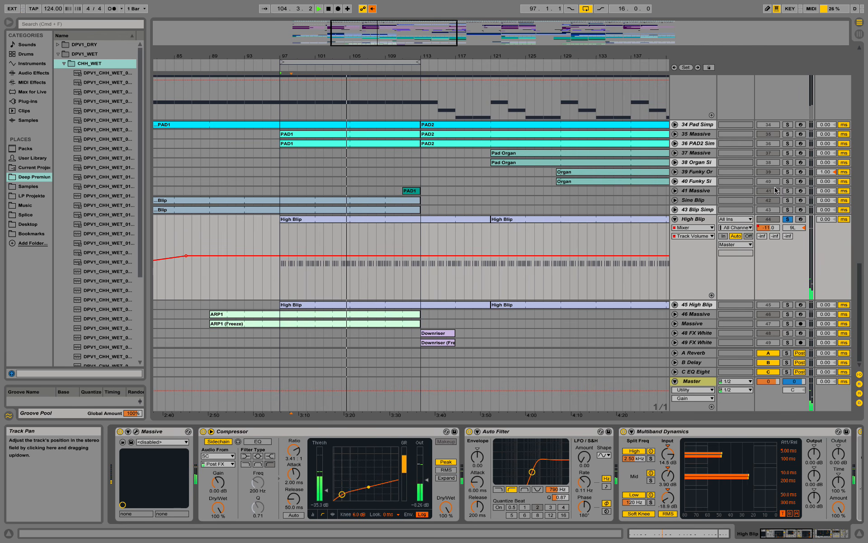
left_click(788, 219)
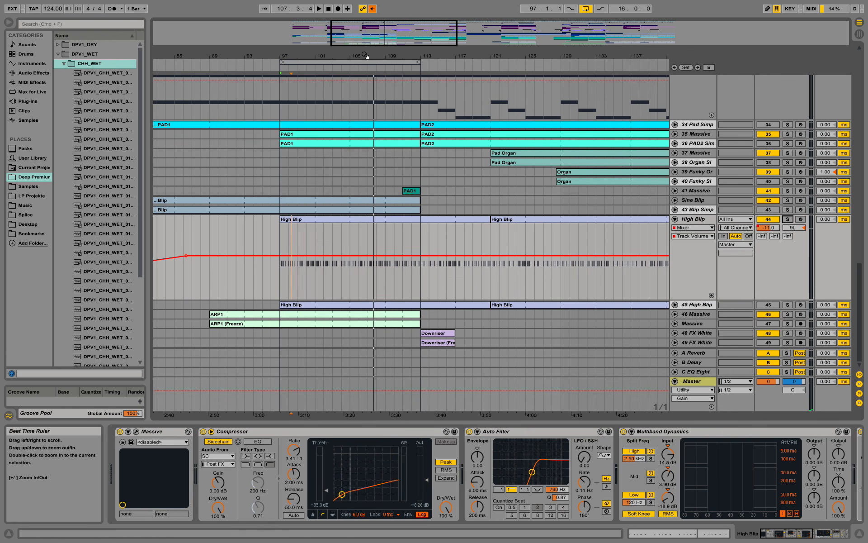
Step: Unfold the 41-Massive track and extend the loop to 19 bars, from bar 97 to bar 116
left_click_drag(350, 58, 350, 55)
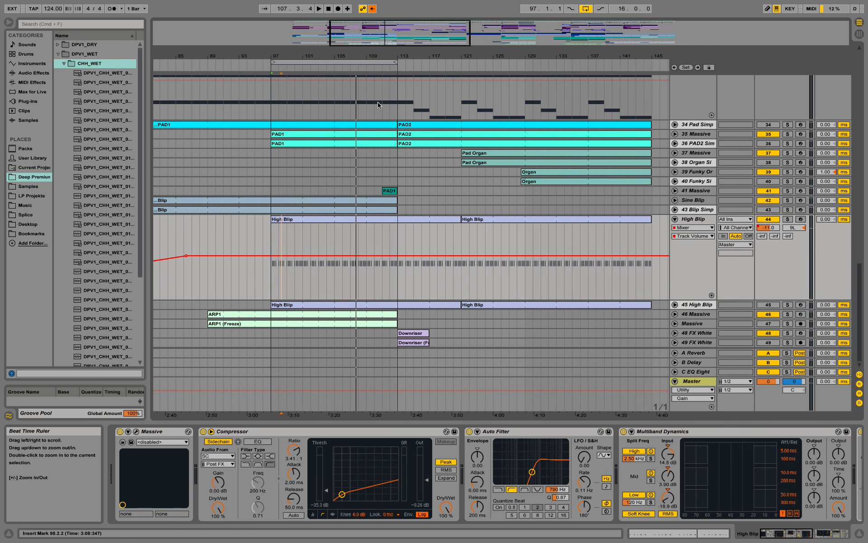
left_click(676, 189)
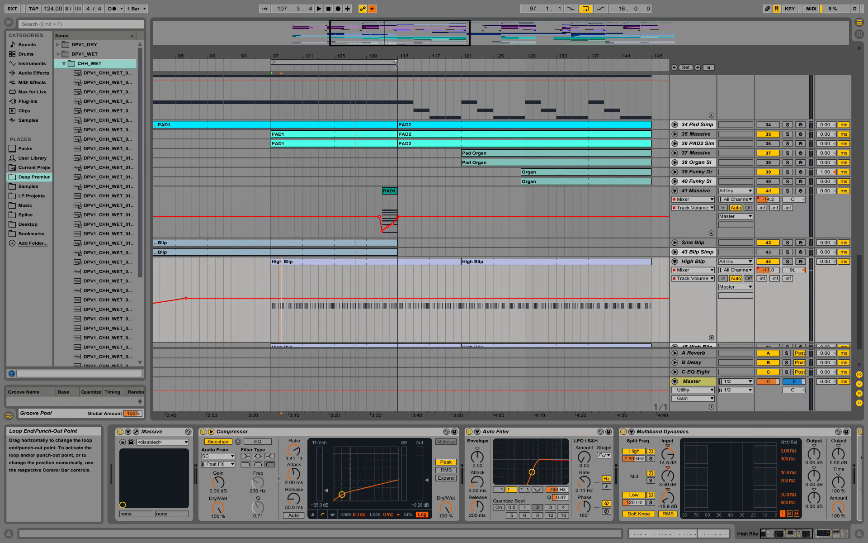
left_click_drag(397, 61, 421, 61)
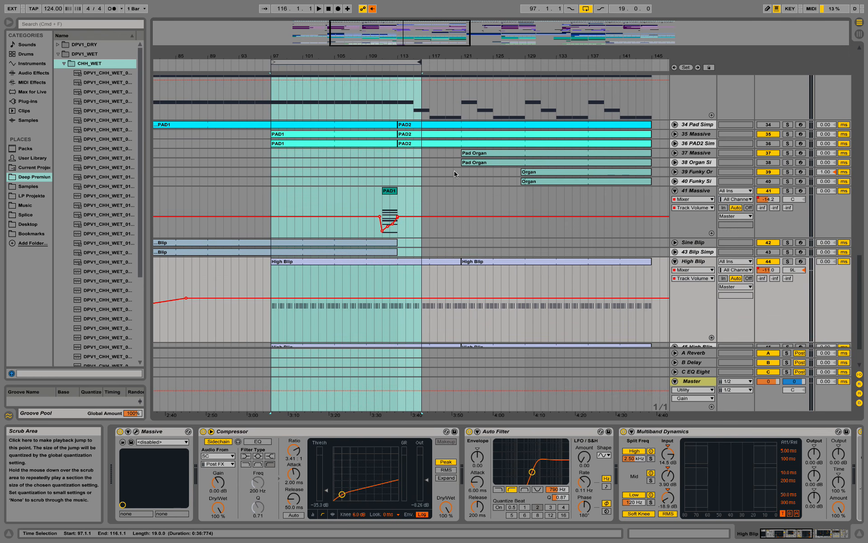
Step: Select the 41-Massive track's PAD1 clip at bar 111, check the FX tracks above it, then solo the track and play the clip
left_click(389, 190)
scroll(432, 192, "up", 8)
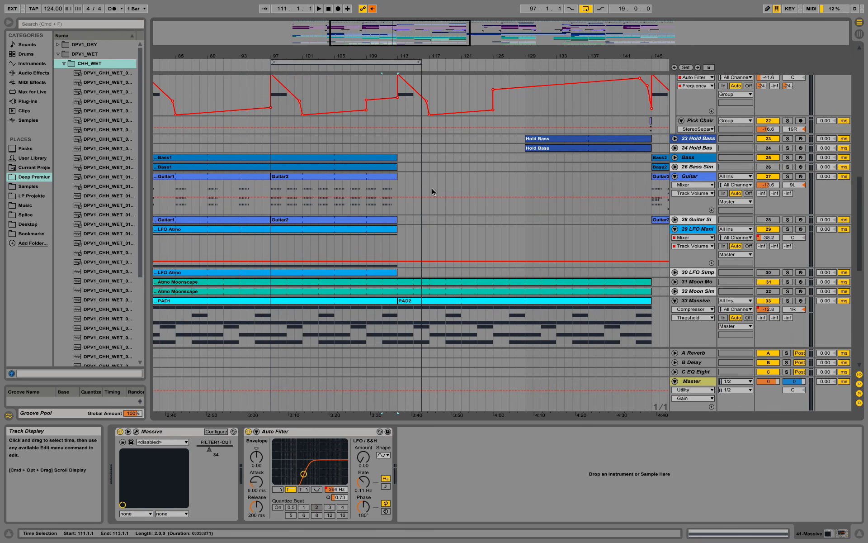
scroll(433, 191, "up", 2)
scroll(392, 86, "up", 7)
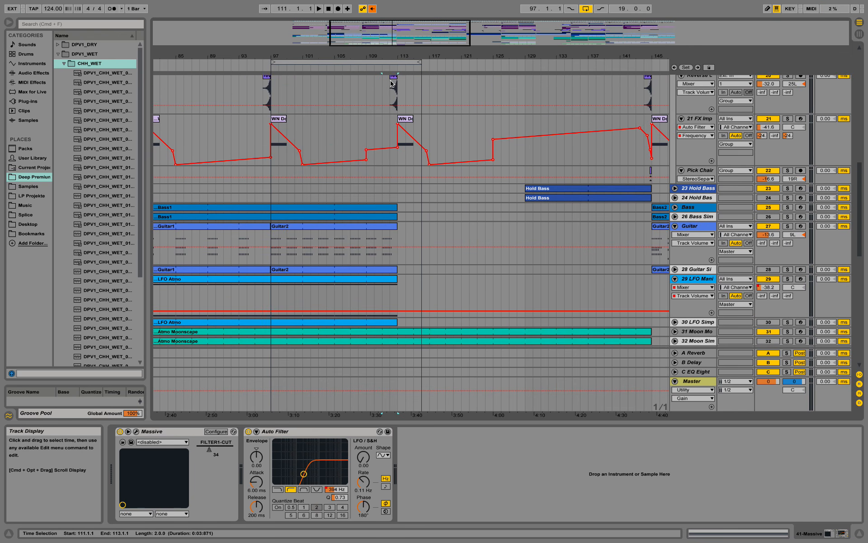
scroll(393, 80, "down", 15)
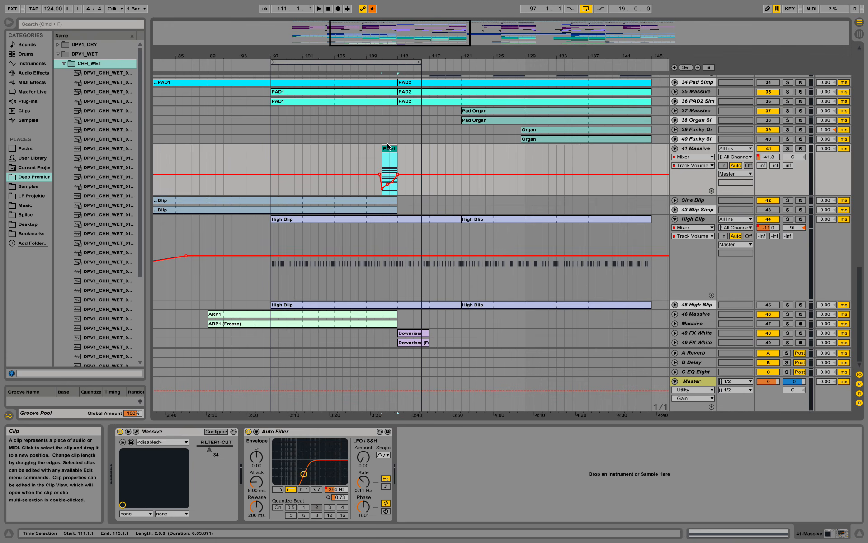
left_click(789, 149)
key("space")
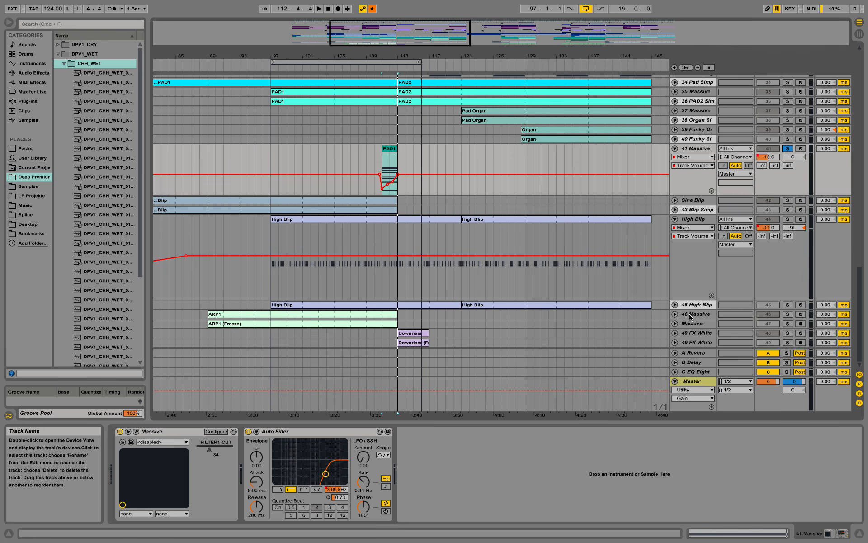
Step: Unfold and solo the 46-Massive track and play its ARP1 clip from bar 105
left_click(754, 317)
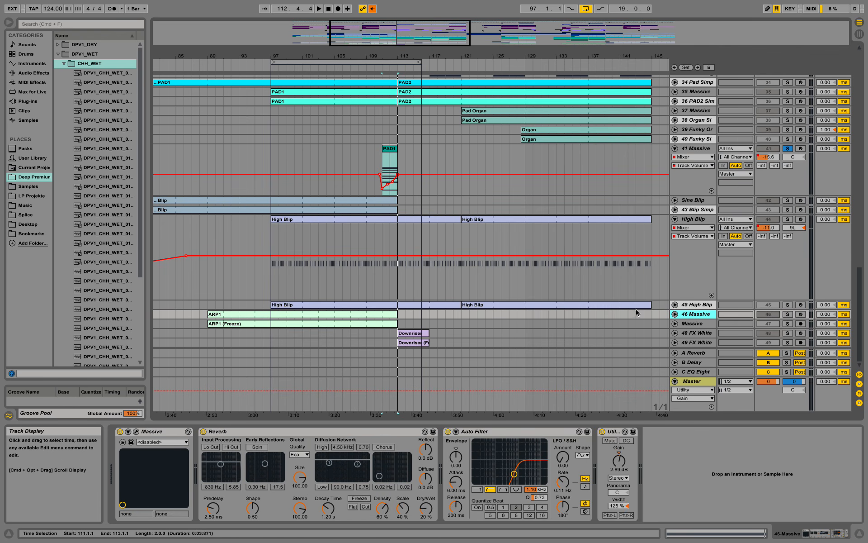
left_click(675, 314)
left_click(368, 273)
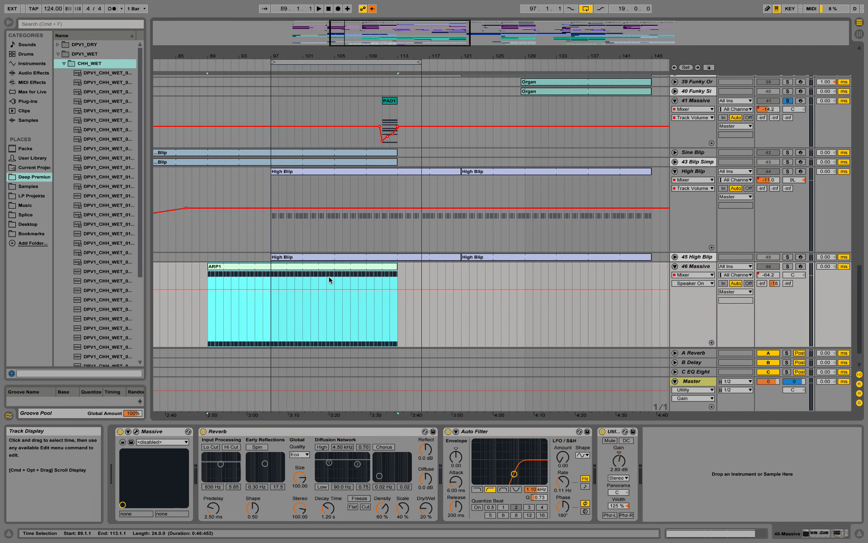
left_click(329, 276)
left_click(787, 267)
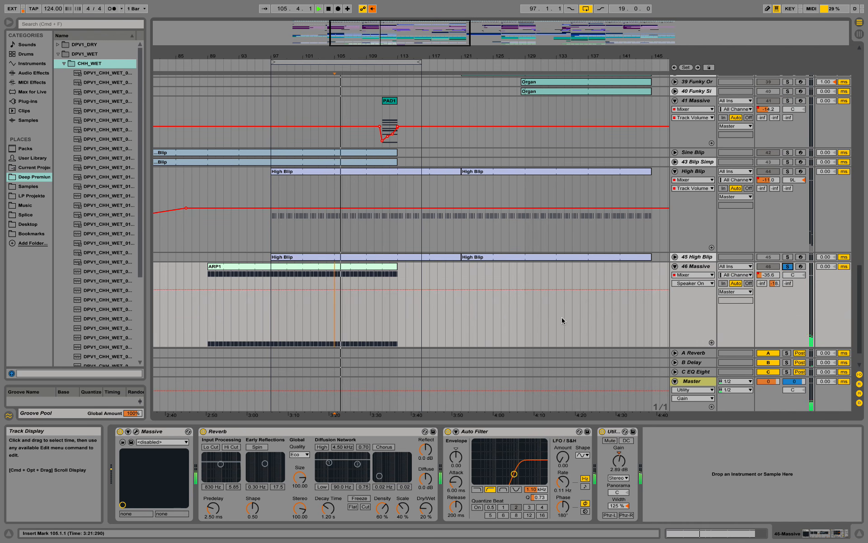
Step: Examine the ARP_QUICK synth patch during playback, close its window, stop playback and fold the 46-Massive track
scroll(311, 294, "down", 2)
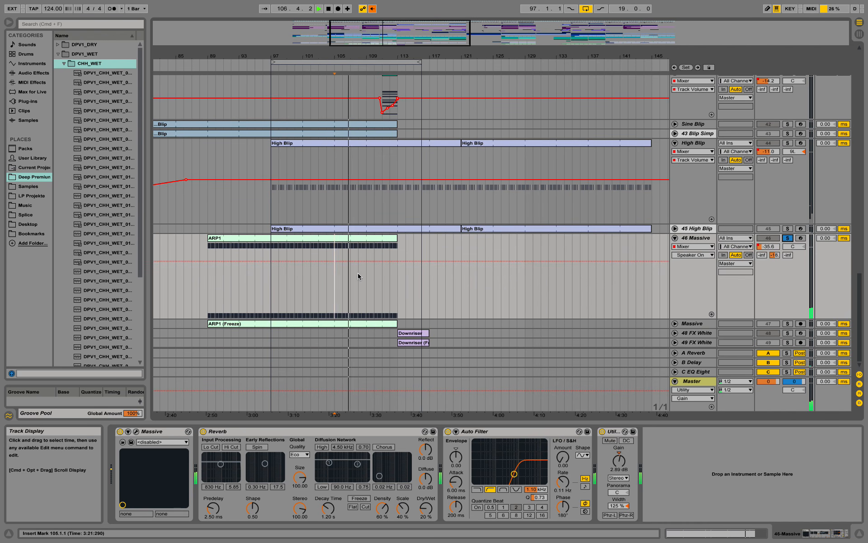
left_click(136, 432)
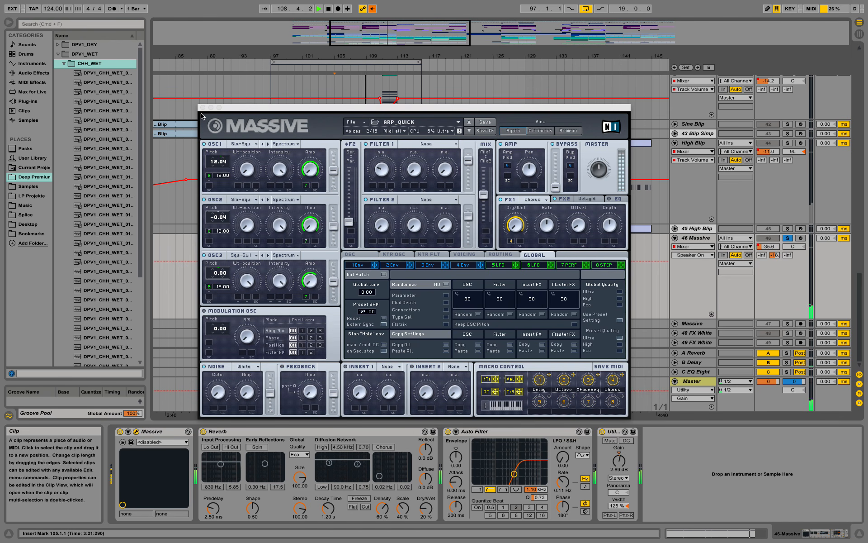
left_click(203, 108)
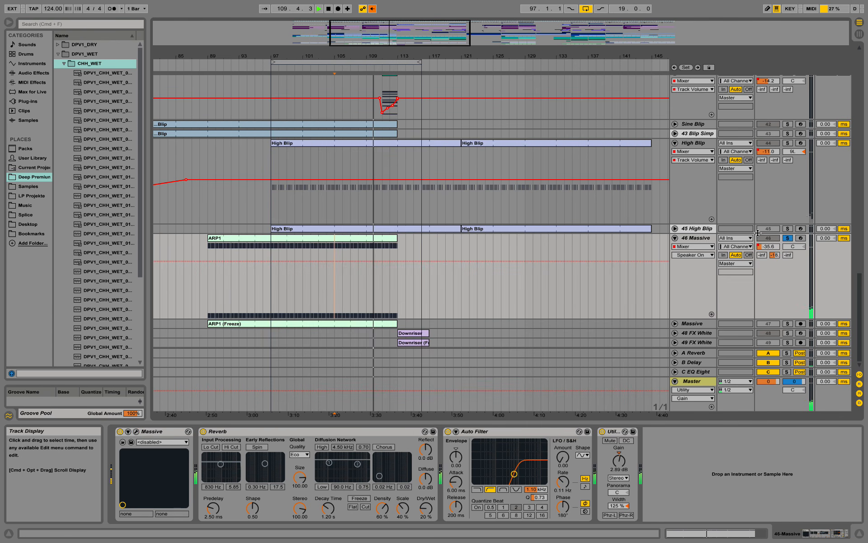
key("space")
left_click(674, 238)
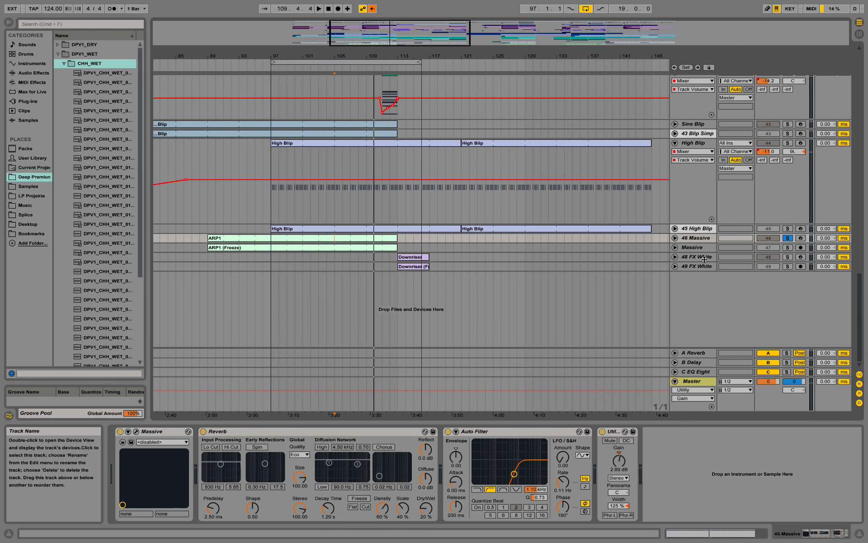
Step: Solo and unfold the 48 FX White track and play its Downriser clip from bar 113, restarting it once
left_click(791, 261)
left_click(788, 257)
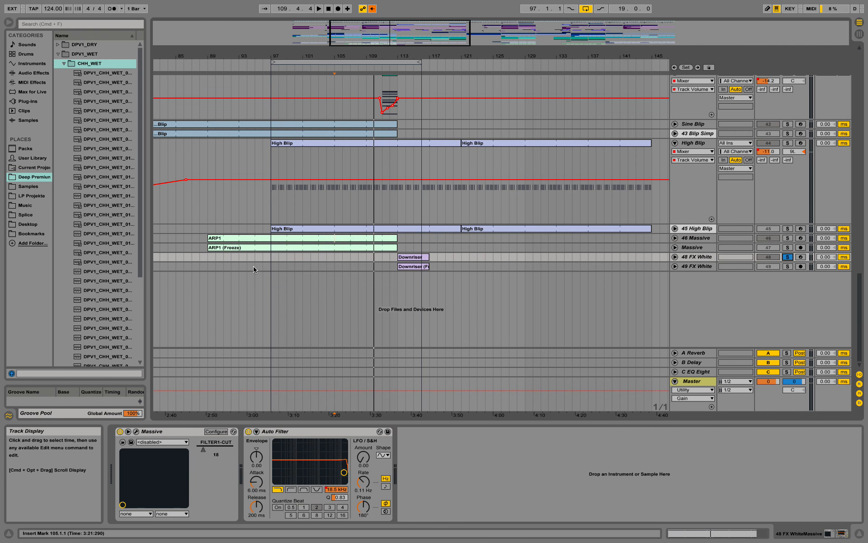
left_click(416, 261)
key("space")
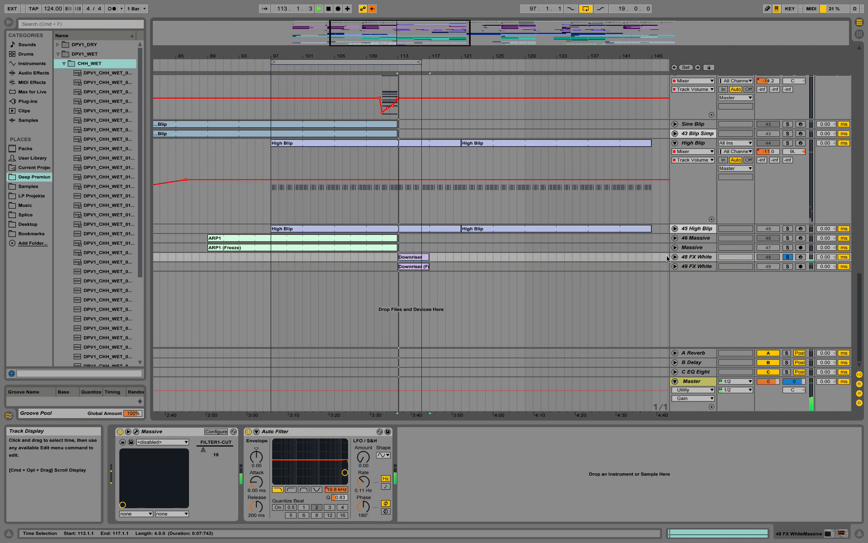
key("Right")
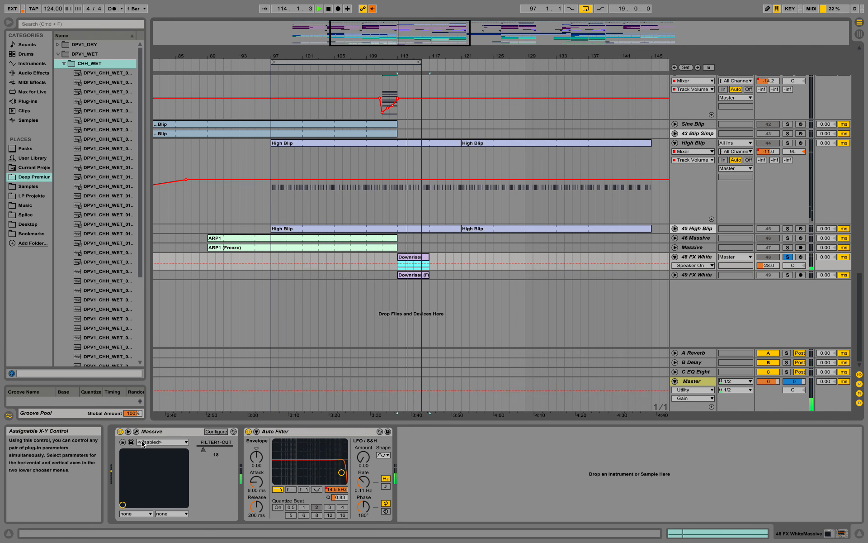
key("space")
key("space")
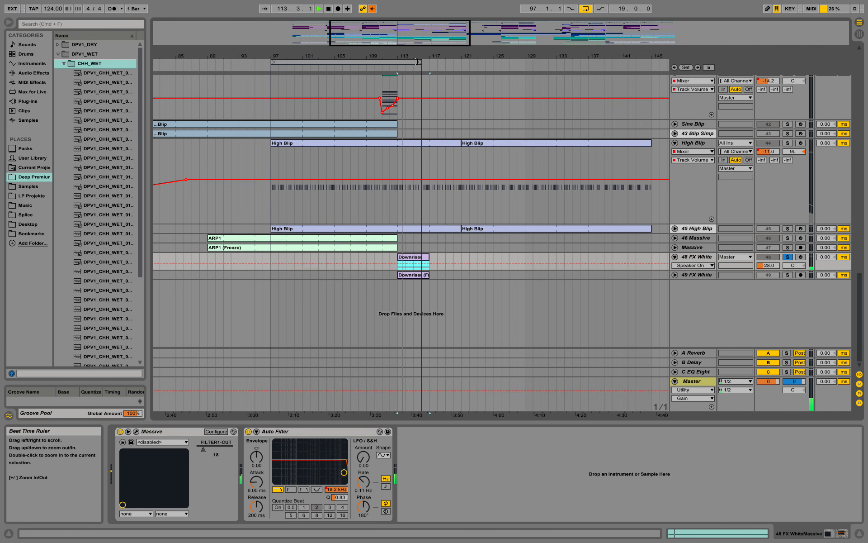
Step: Unsolo the 48 FX White track and extend the loop to 48 bars, from bar 97 to bar 145
left_click_drag(421, 61, 444, 62)
left_click(789, 257)
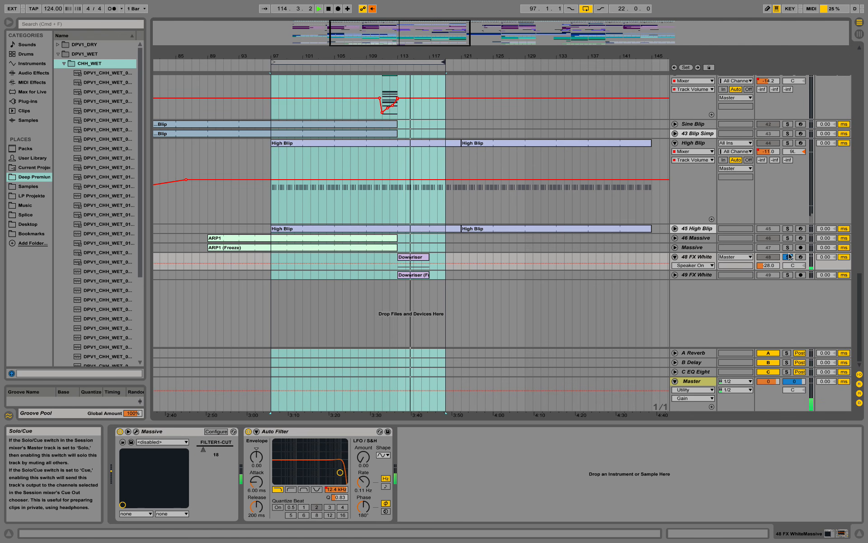
scroll(543, 298, "up", 2)
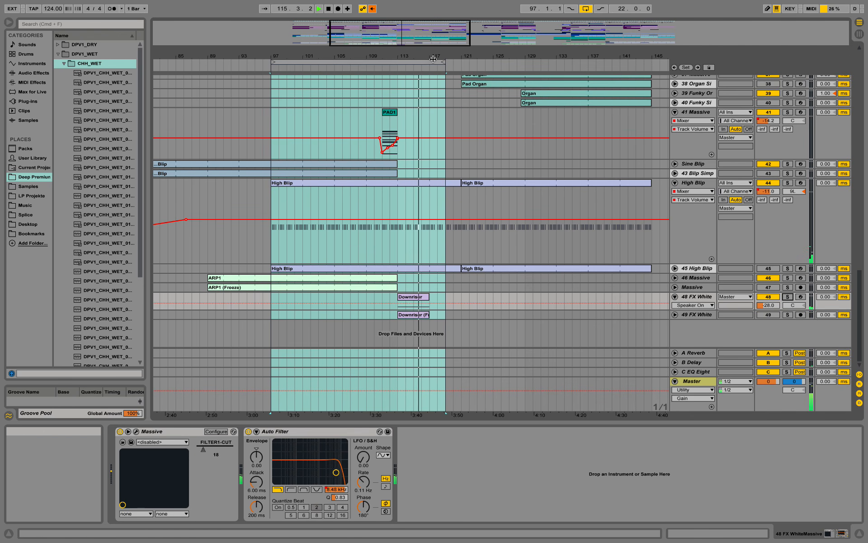
left_click_drag(443, 60, 652, 62)
Step: Fold the High Blip, 41-Massive, 48 FX White and 33-Massive tracks
scroll(673, 328, "up", 6)
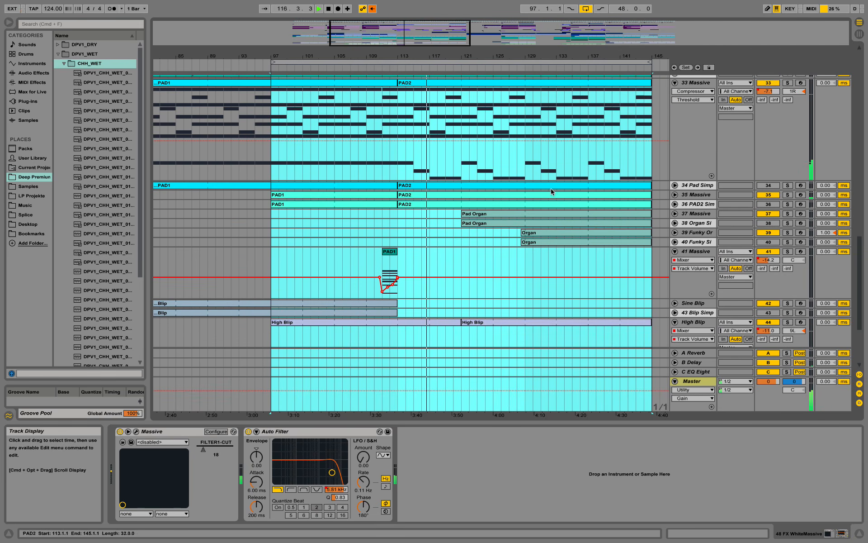
left_click(676, 322)
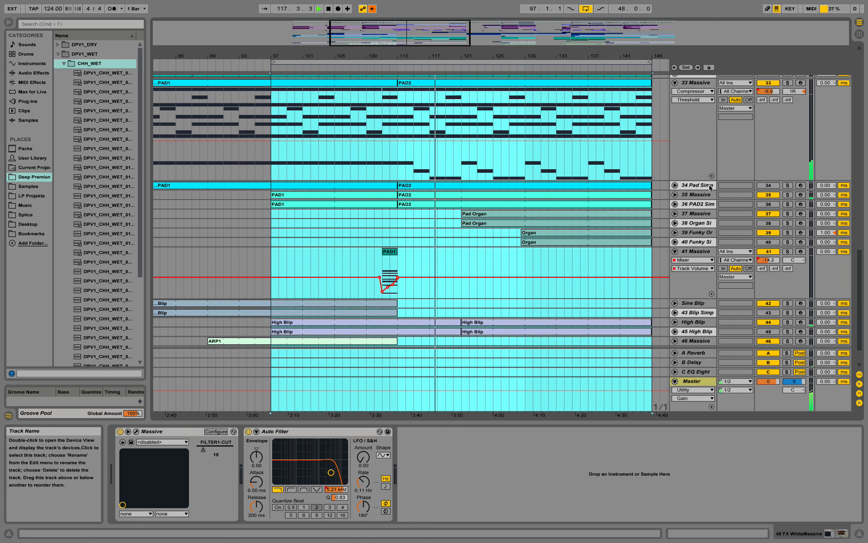
left_click(675, 252)
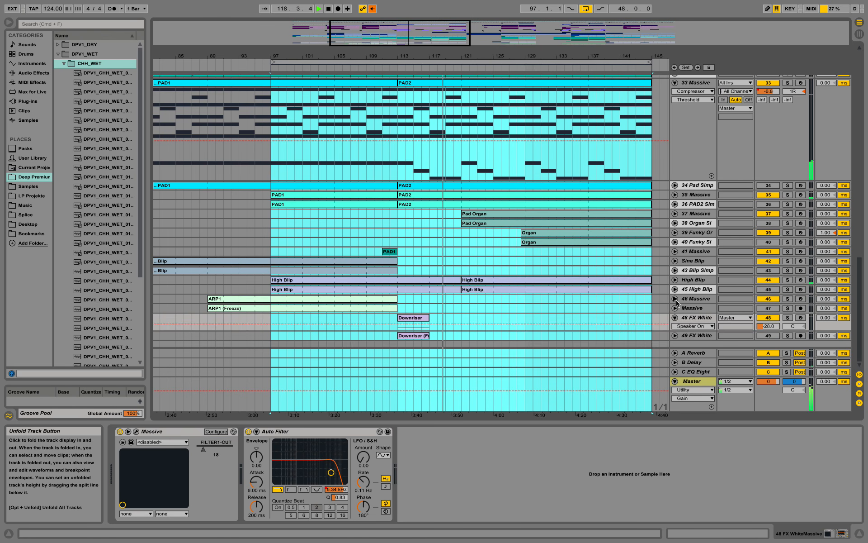
left_click(675, 317)
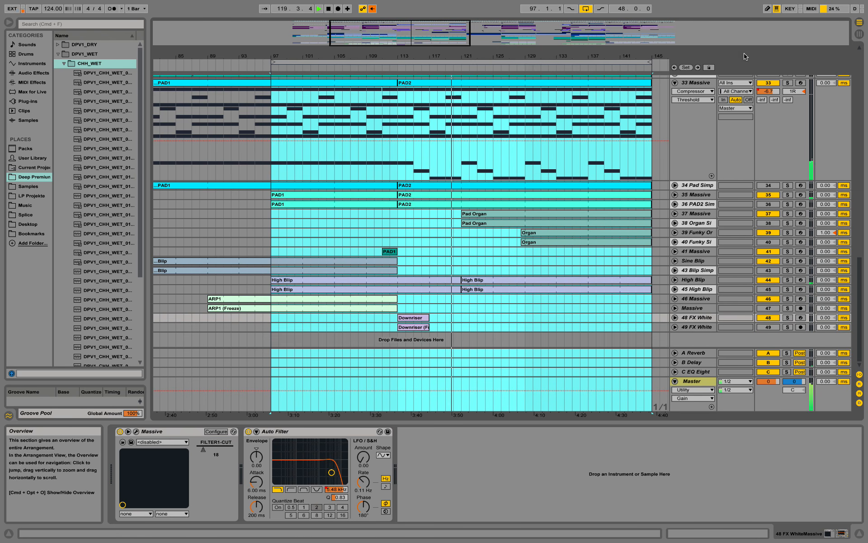
left_click(675, 82)
Step: Go back up to the drum group and unfold the light kick track
scroll(588, 136, "up", 8)
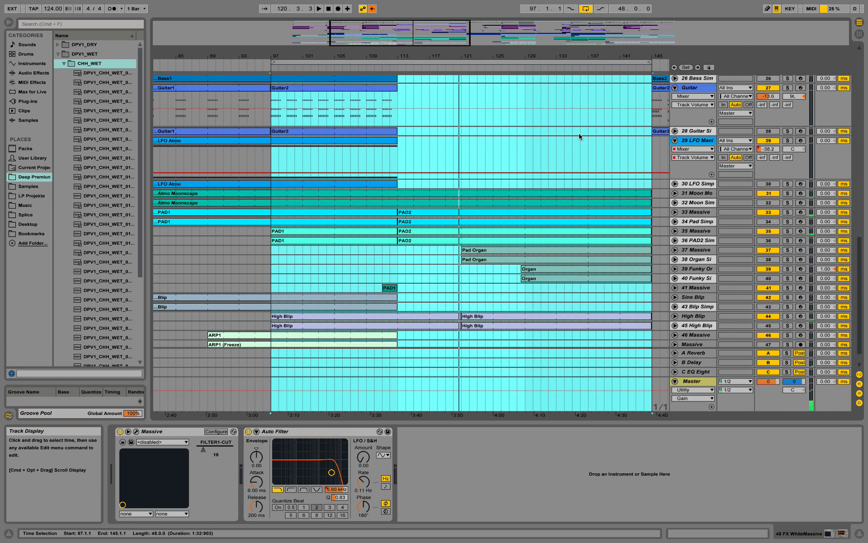
scroll(582, 143, "up", 10)
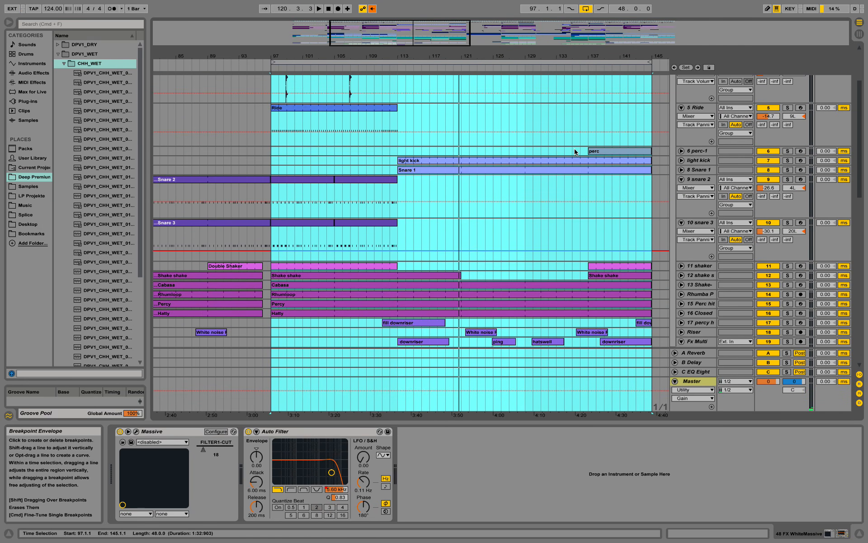
left_click(681, 160)
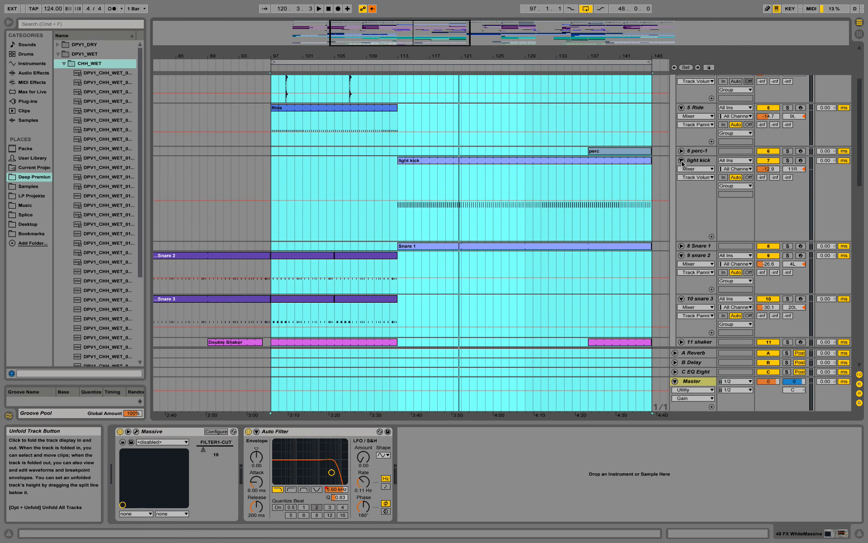
Step: Solo the light kick track and play its clip from bar 113
left_click(449, 161)
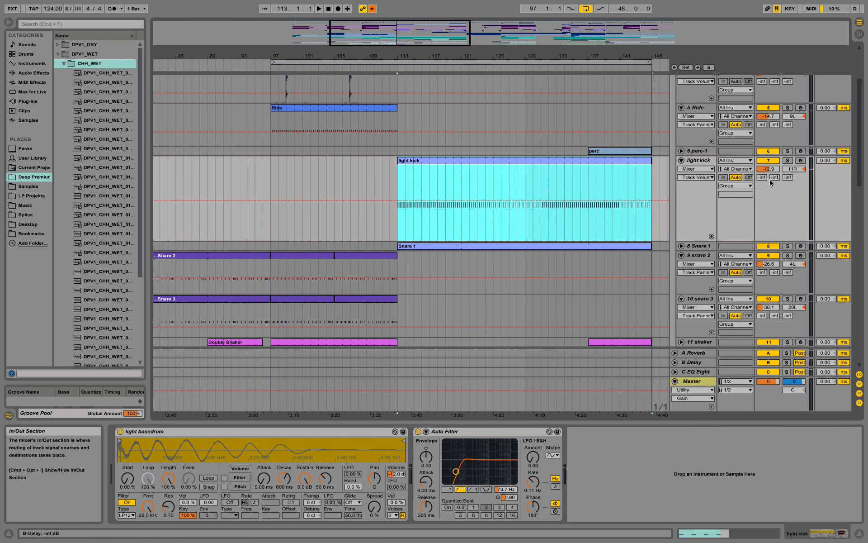
left_click(788, 160)
left_click(424, 162)
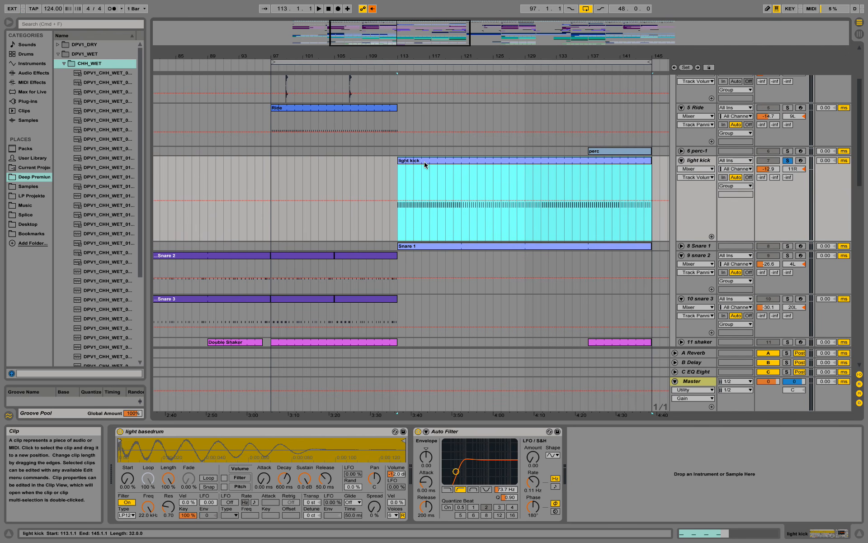
key("space")
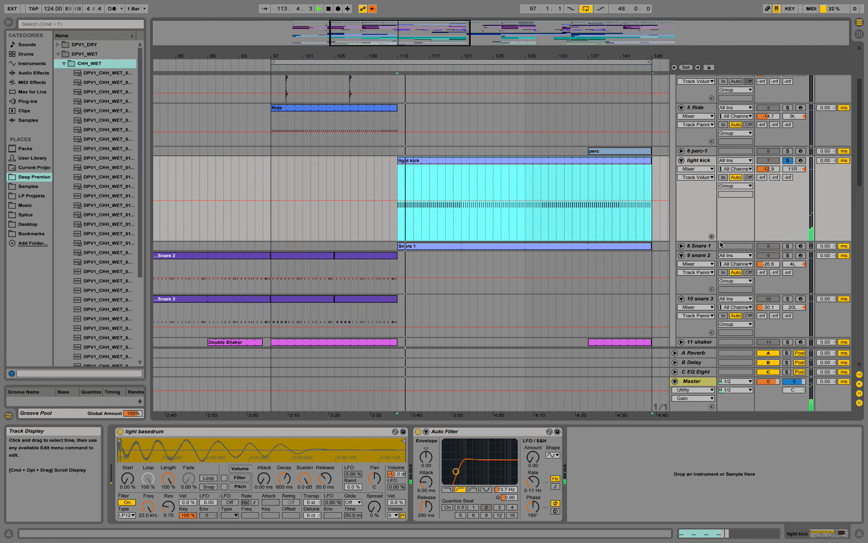
Step: Solo the Snare 1 track during playback, unfold it and show its devices
left_click(788, 245)
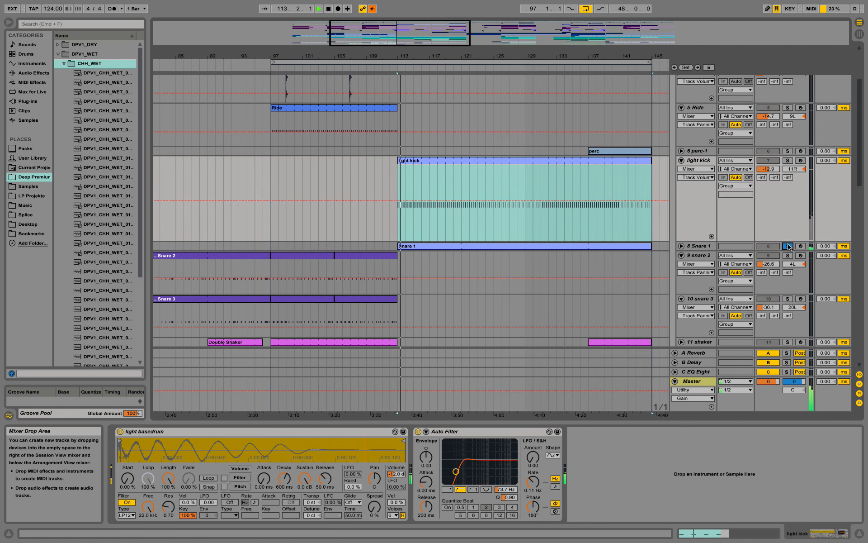
left_click(681, 246)
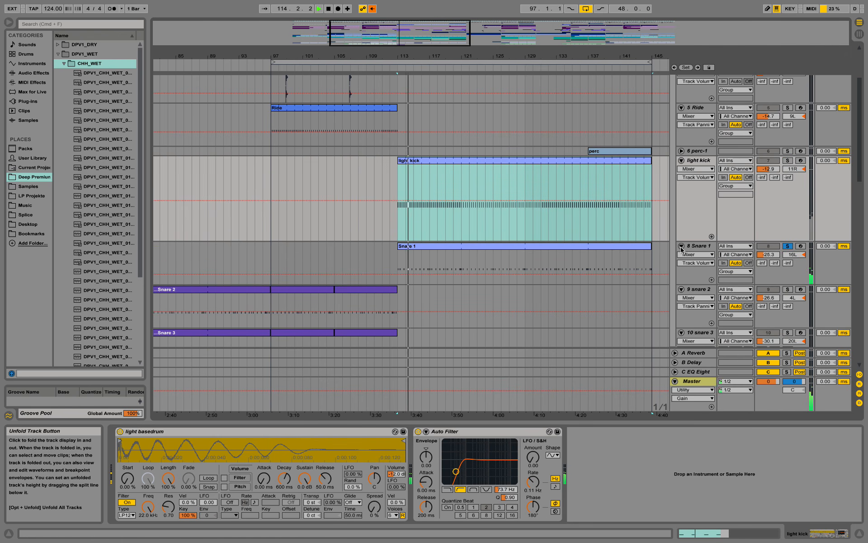
left_click(696, 247)
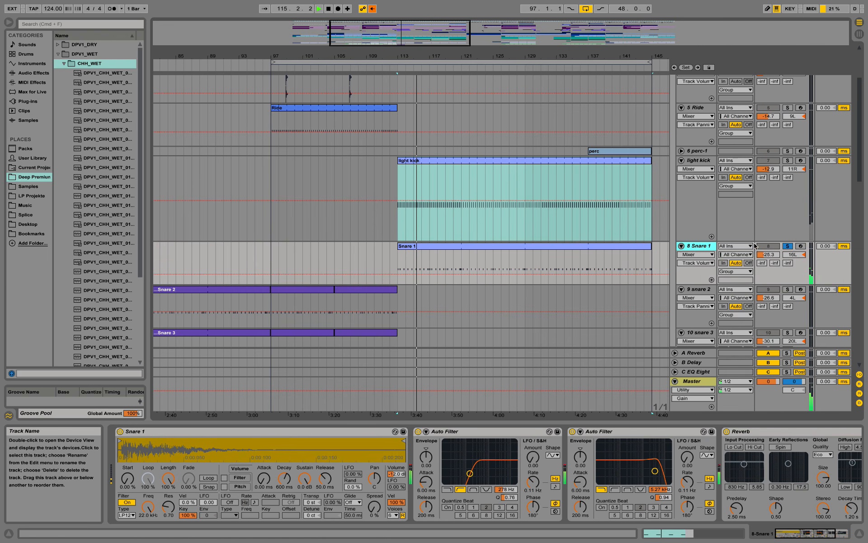
Step: Unsolo the Snare 1 track and fold the light kick and Snare 1 tracks in the drum group
left_click(788, 245)
scroll(500, 339, "down", 5)
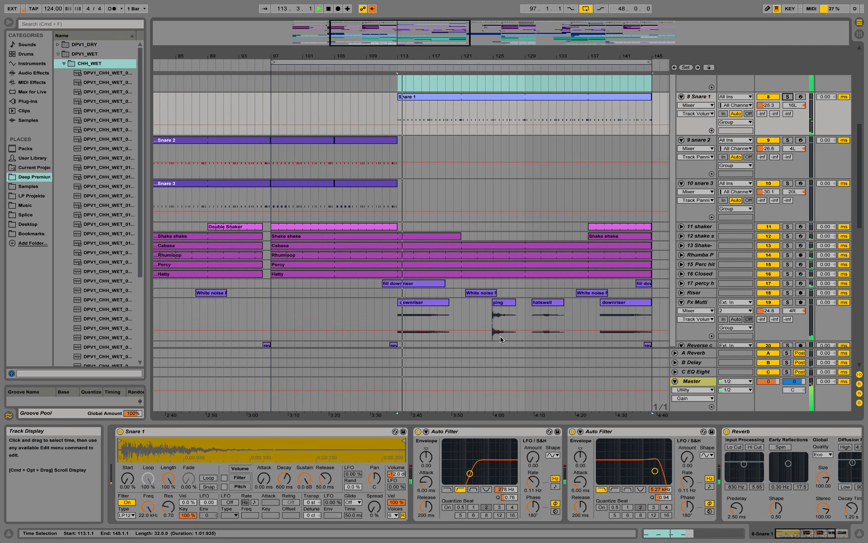
scroll(533, 265, "up", 1)
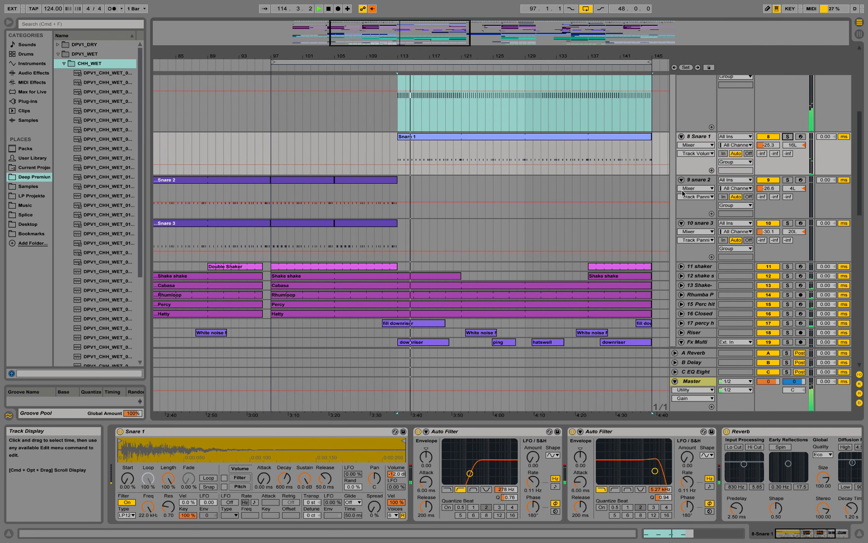
scroll(633, 181, "up", 3)
left_click(681, 141)
left_click(682, 150)
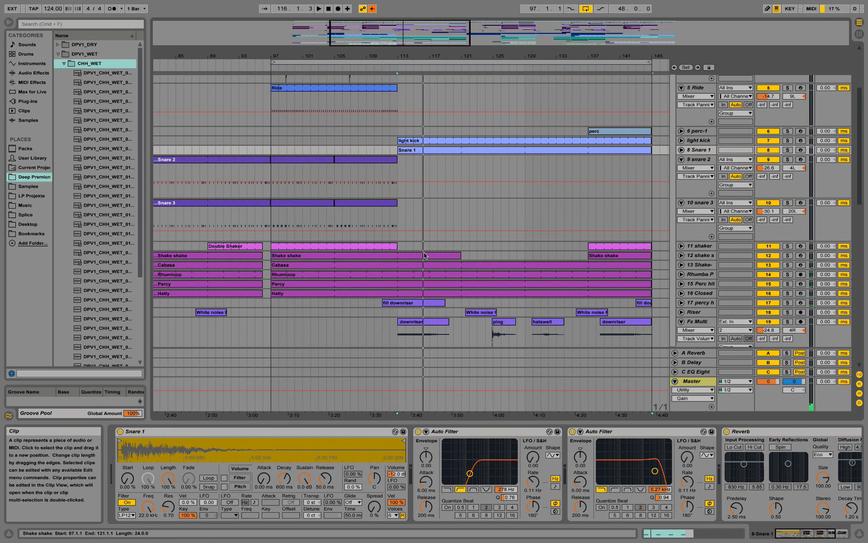
Step: Solo the 37 Massive track and play its Pad Organ clip from bar 121
scroll(437, 258, "down", 5)
scroll(402, 254, "down", 5)
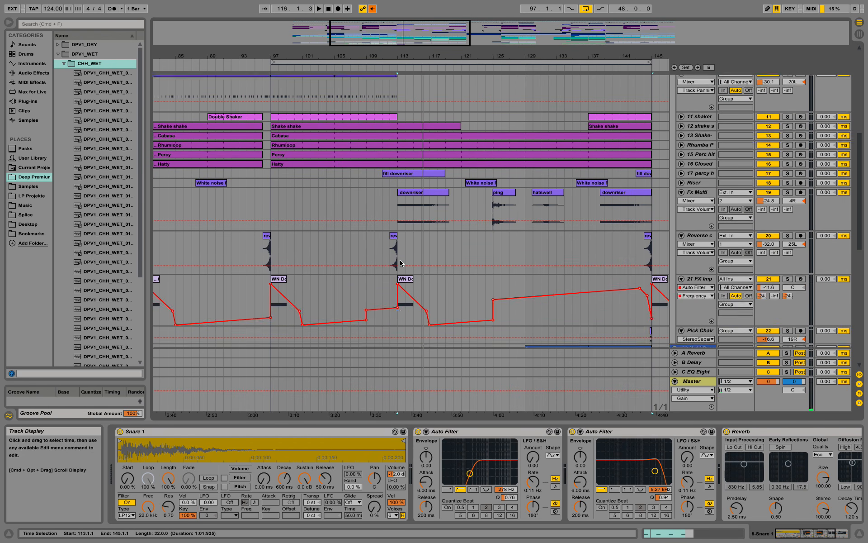
scroll(402, 254, "down", 4)
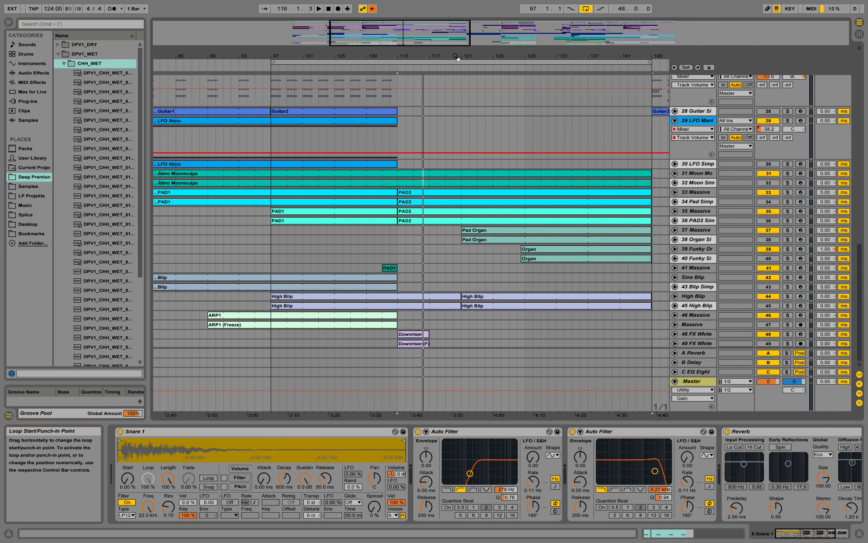
left_click_drag(455, 57, 354, 37)
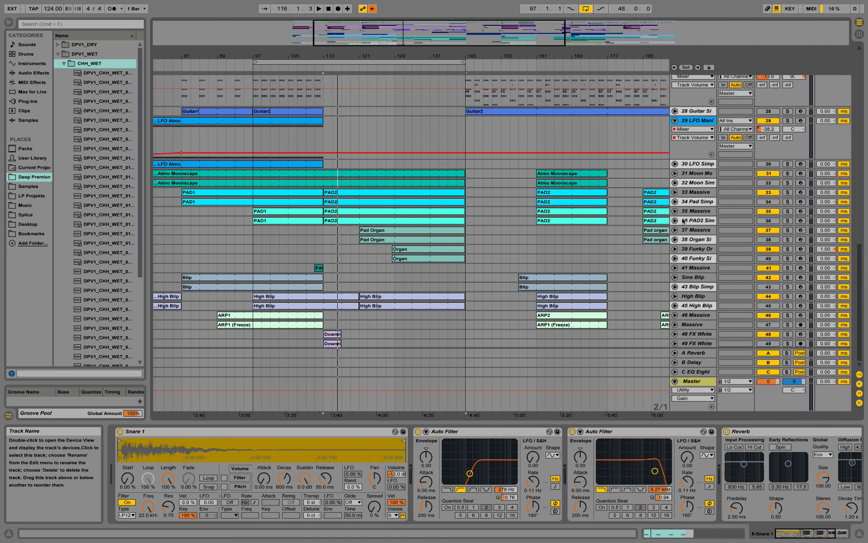
left_click(694, 234)
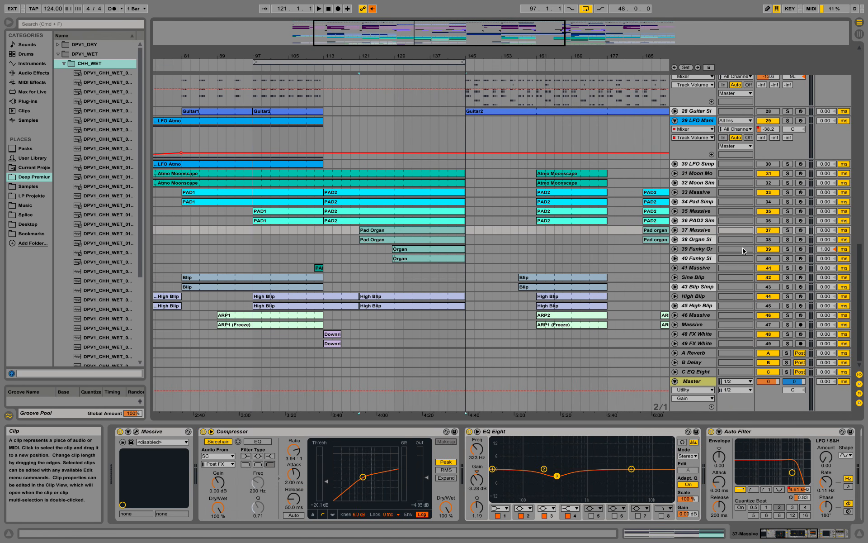
left_click(787, 229)
key("space")
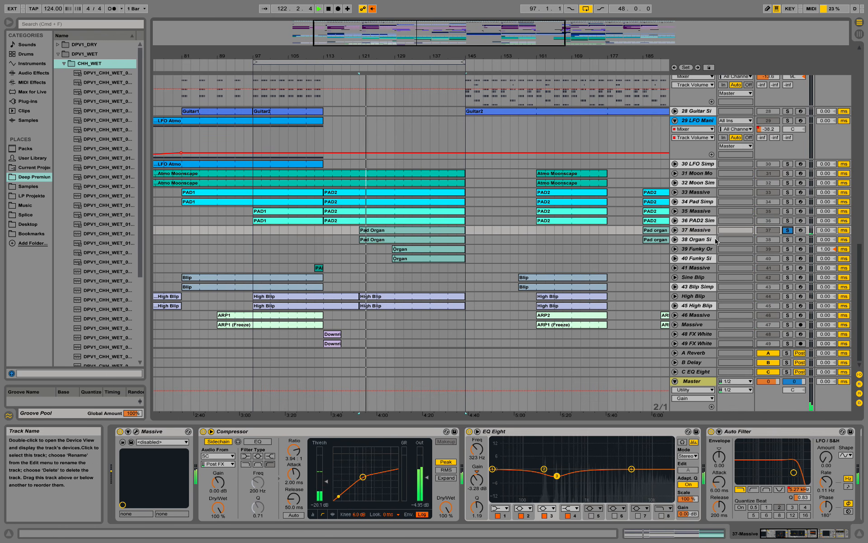
Step: Unfold the 37 Massive track and inspect the notes of its Pad Organ clip, returning to the track's device chain
left_click(674, 230)
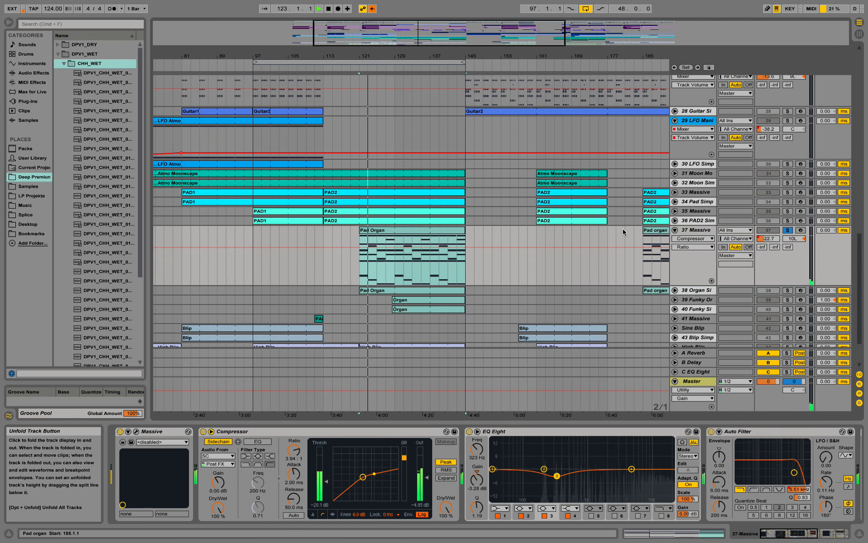
double_click(417, 229)
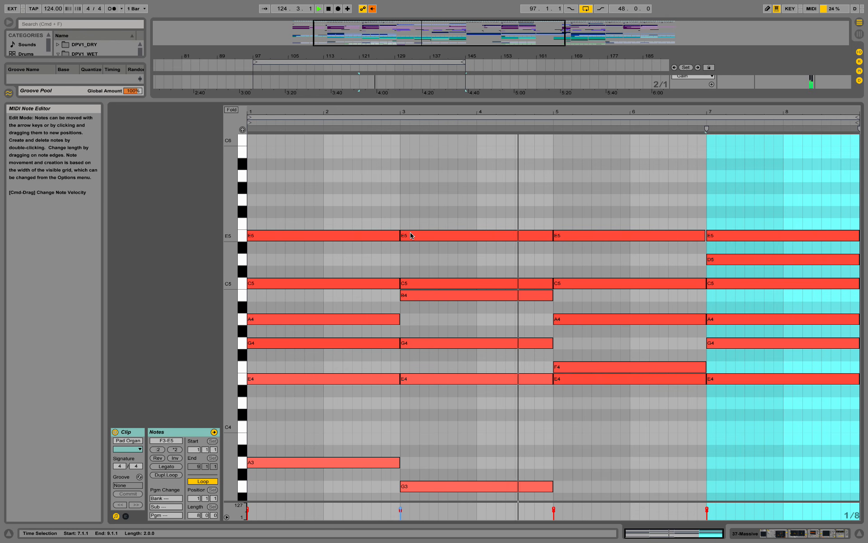
left_click(756, 533)
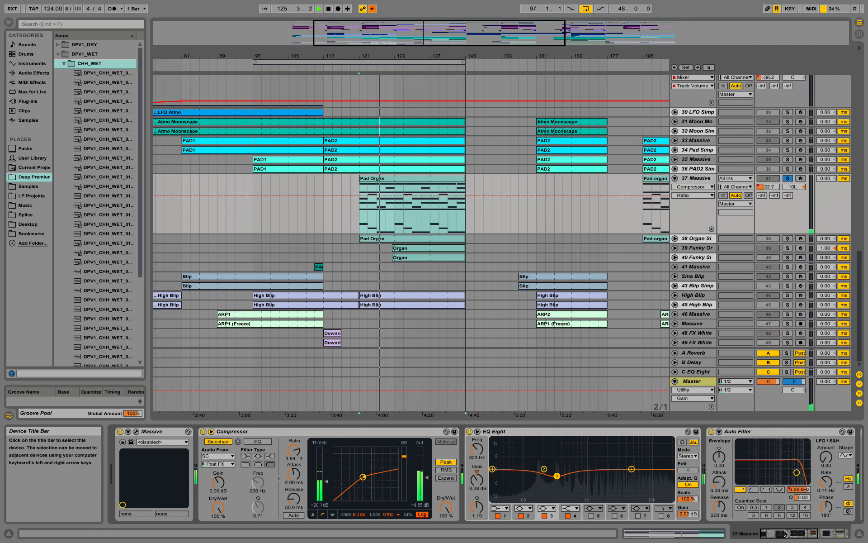
Step: Stop the Pad Organ playback, solo the 39 Funky Organ track and audition its first Organ clip
key("space")
left_click(509, 240)
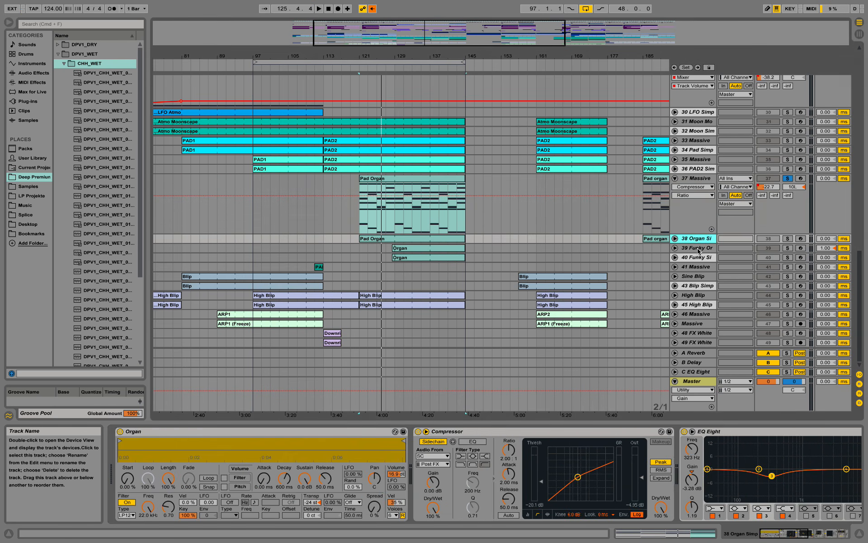
left_click(699, 249)
left_click(787, 248)
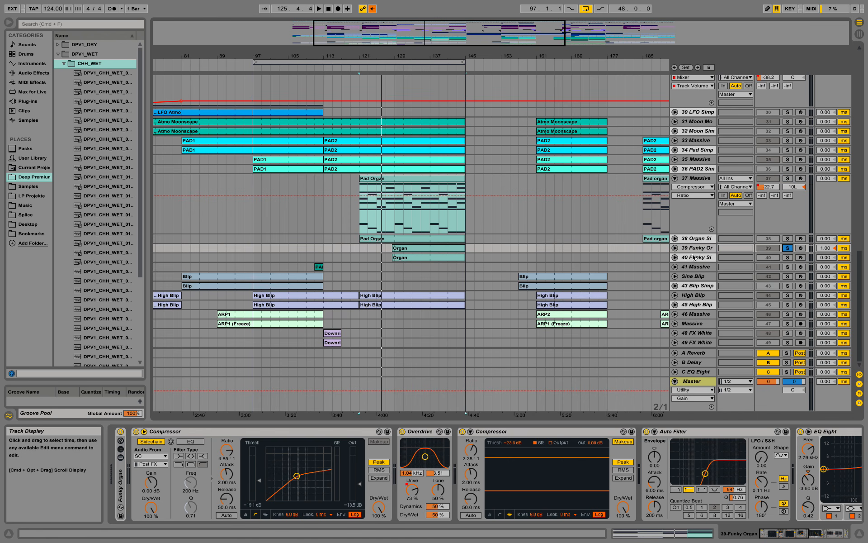
left_click(400, 248)
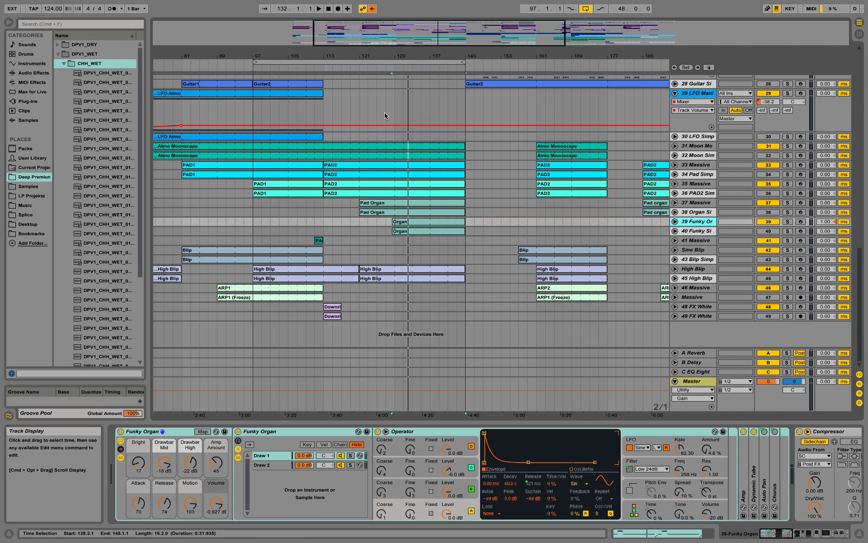
Step: Show the whole arrangement and fold the Guitar and 29 LFO tracks and the Drums group
left_click(397, 282)
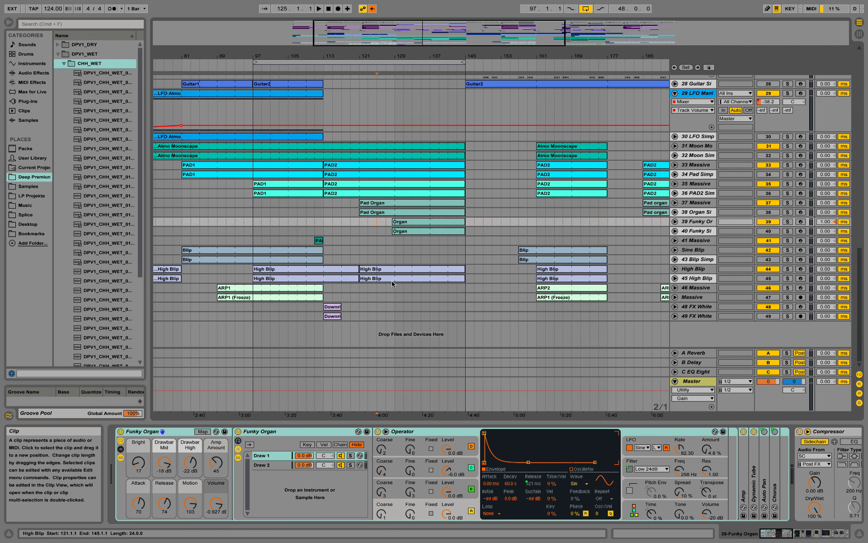
left_click_drag(402, 56, 401, 21)
scroll(410, 137, "up", 8)
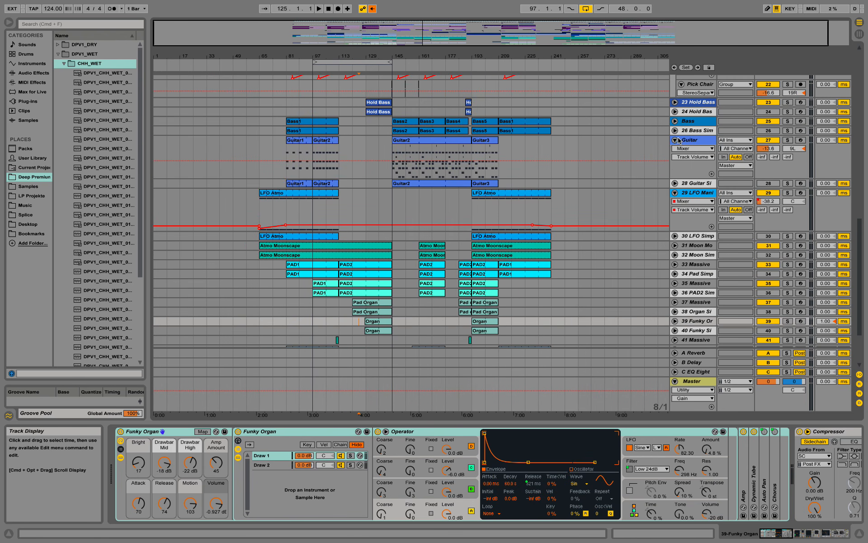
left_click(675, 140)
left_click(675, 159)
scroll(508, 142, "up", 10)
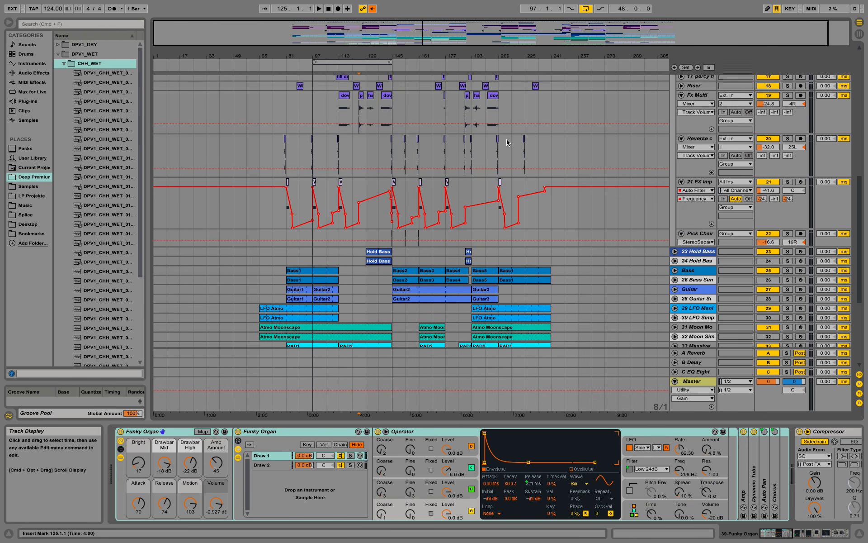
scroll(714, 138, "up", 10)
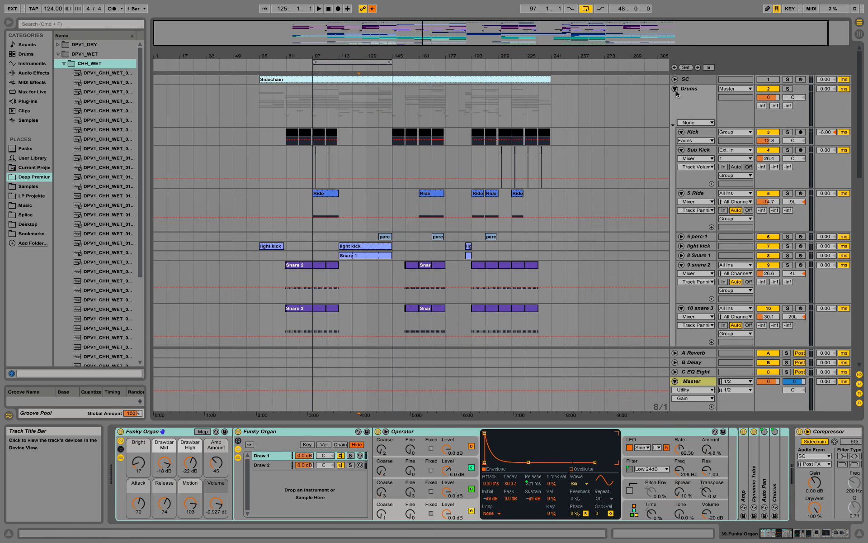
left_click(675, 90)
Step: Extend the loop to 176 bars, from bar 65 to bar 241, and hide the device view
left_click_drag(391, 62, 549, 63)
left_click_drag(314, 63, 260, 63)
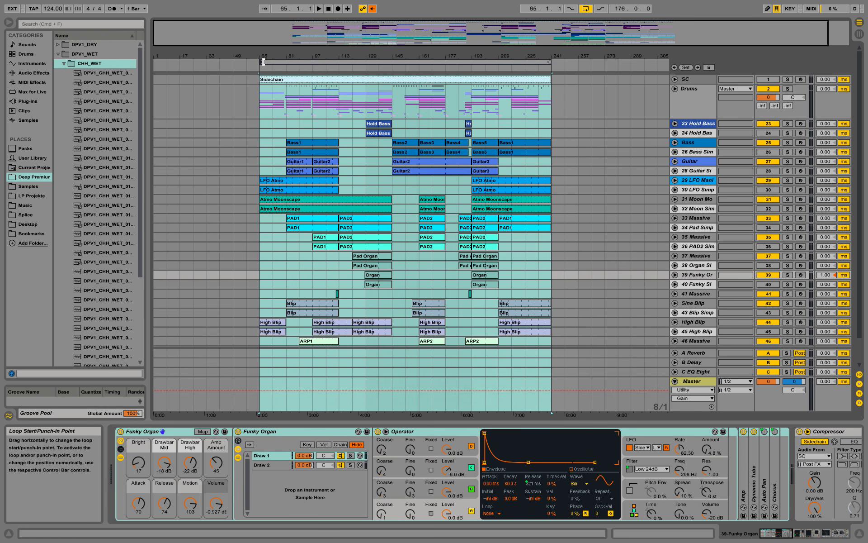
left_click(859, 533)
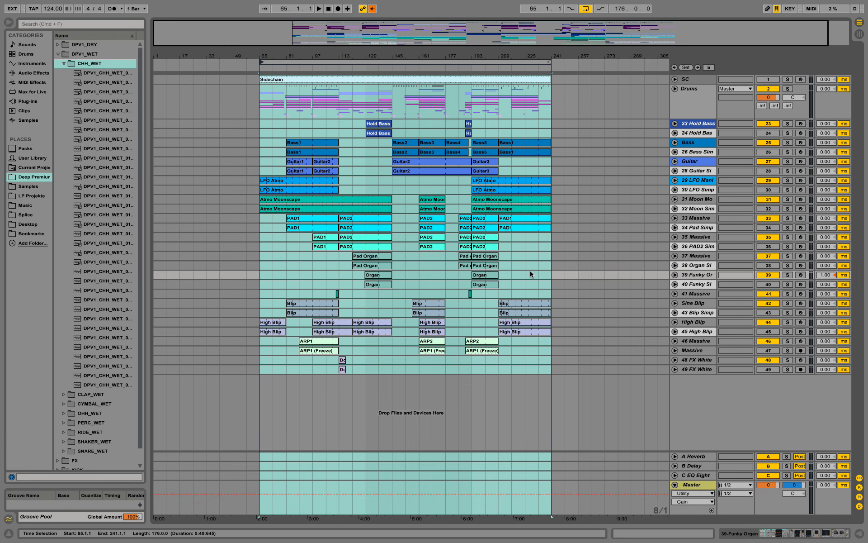
left_click(571, 173)
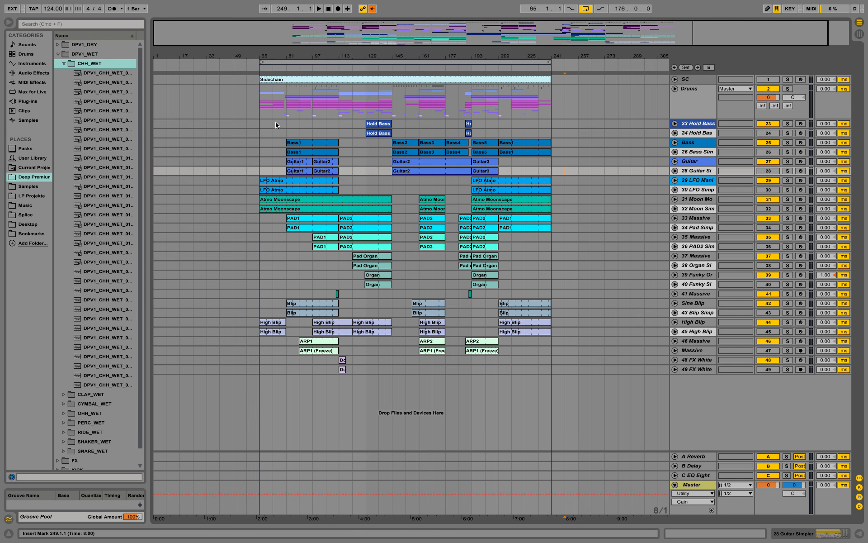
Step: Briefly play the full intro section and select the PAD2 clip at bar 113 on the 34 Pad Simpler track
left_click(270, 66)
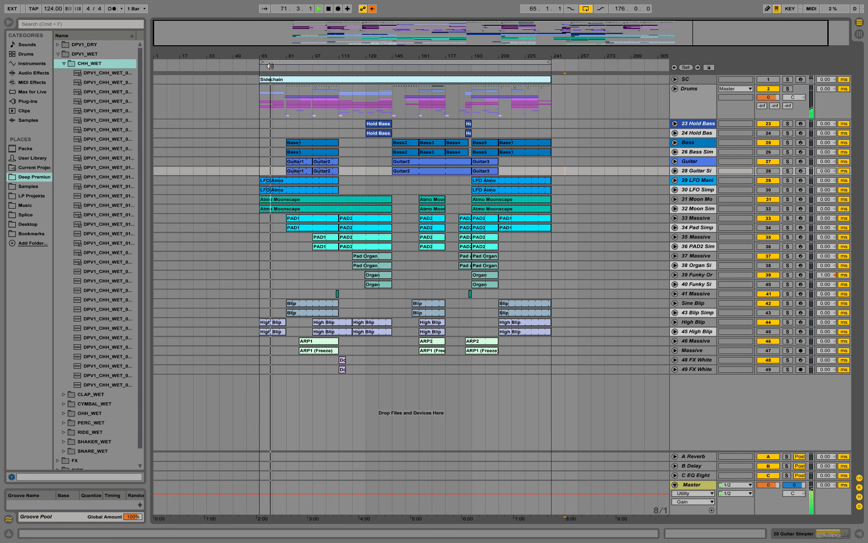
key("space")
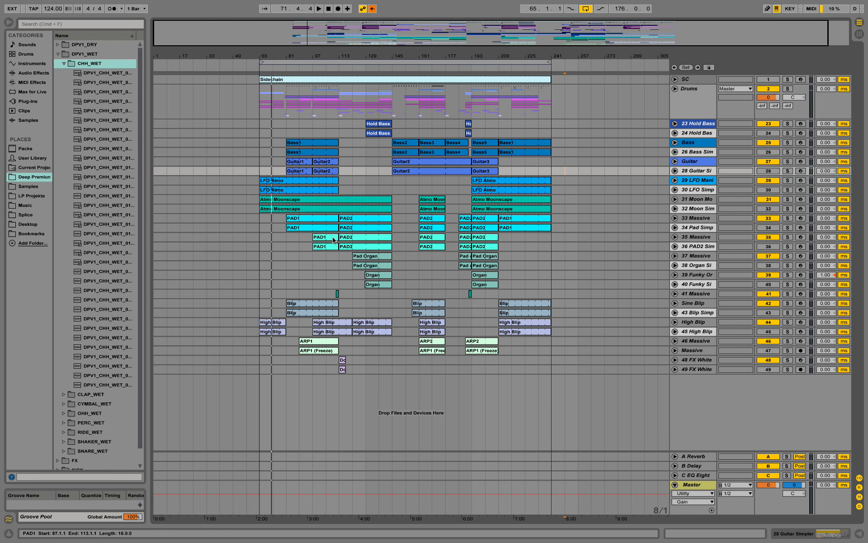
left_click(373, 228)
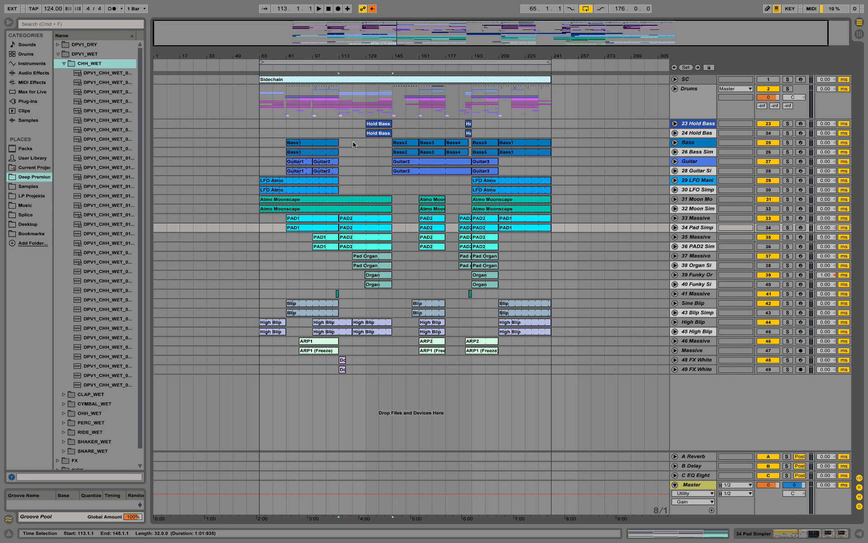
Step: Unfold the 23 Hold Bass track, view its Massive synth patch and close the plug-in window
left_click(676, 124)
double_click(708, 129)
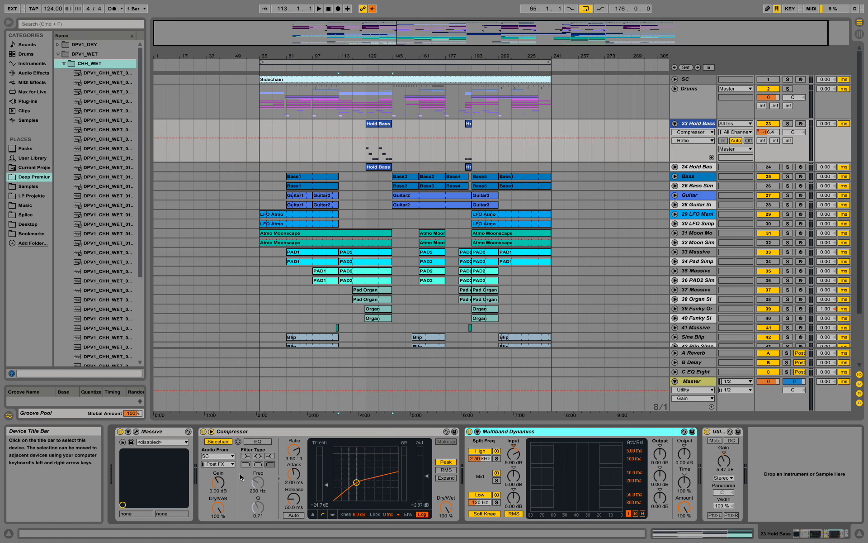
left_click(137, 432)
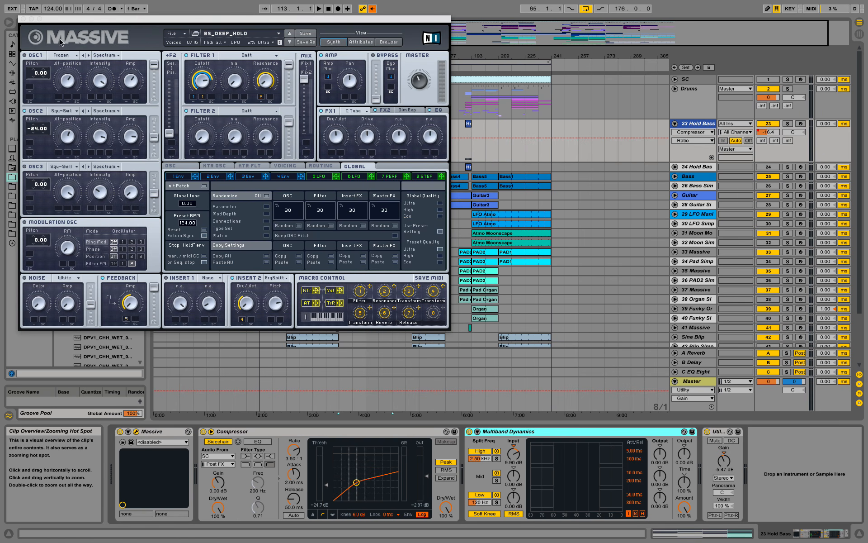
left_click(23, 19)
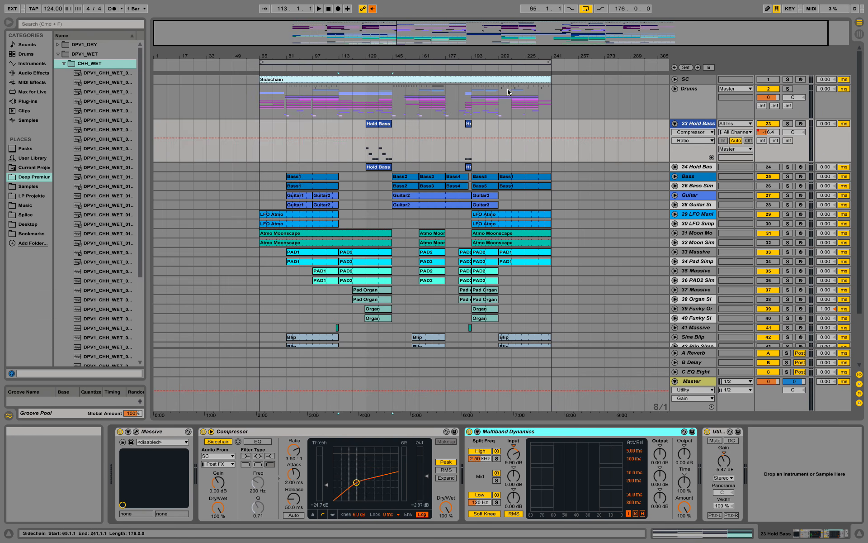
Step: Inspect the notes of the Hold Bass clip at bar 129, return to its devices and fold the 23 Hold Bass track
double_click(387, 123)
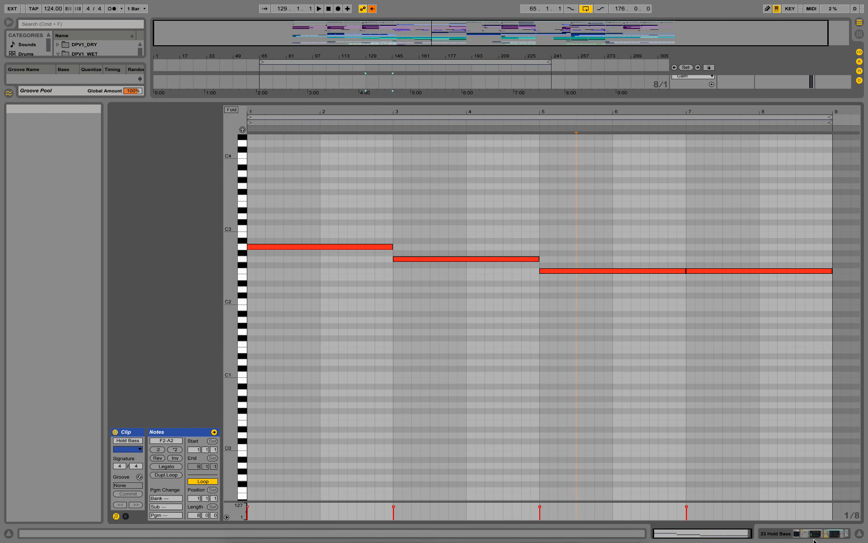
left_click(778, 534)
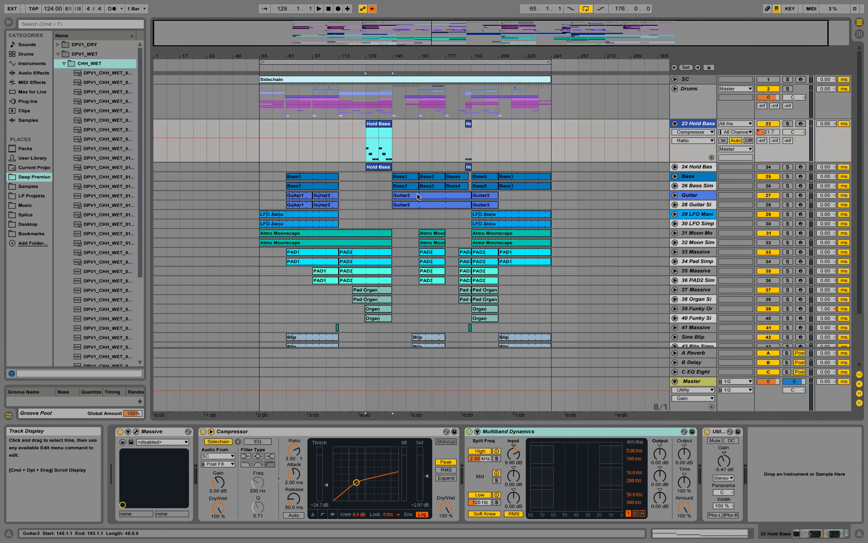
left_click(675, 123)
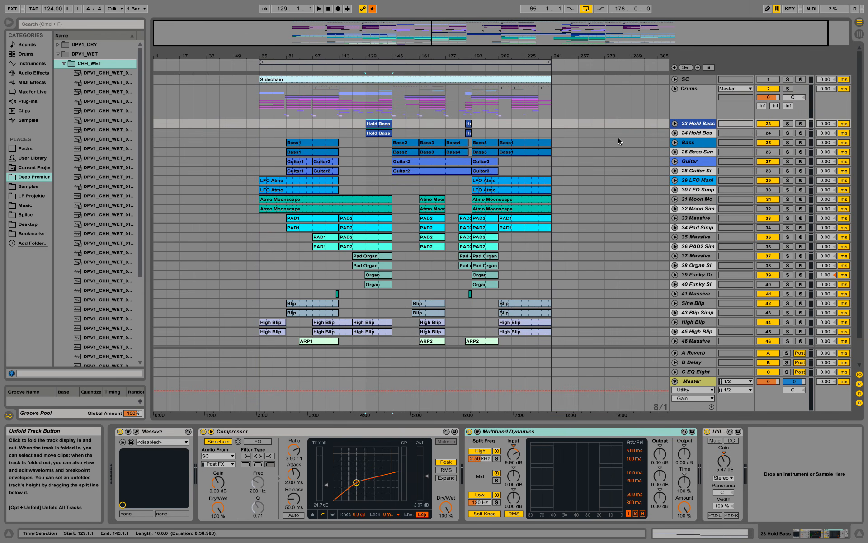
Step: Place the insert marker at bar 145 on the 24 Hold Bass track, where the section after the break starts
left_click_drag(386, 57, 391, 95)
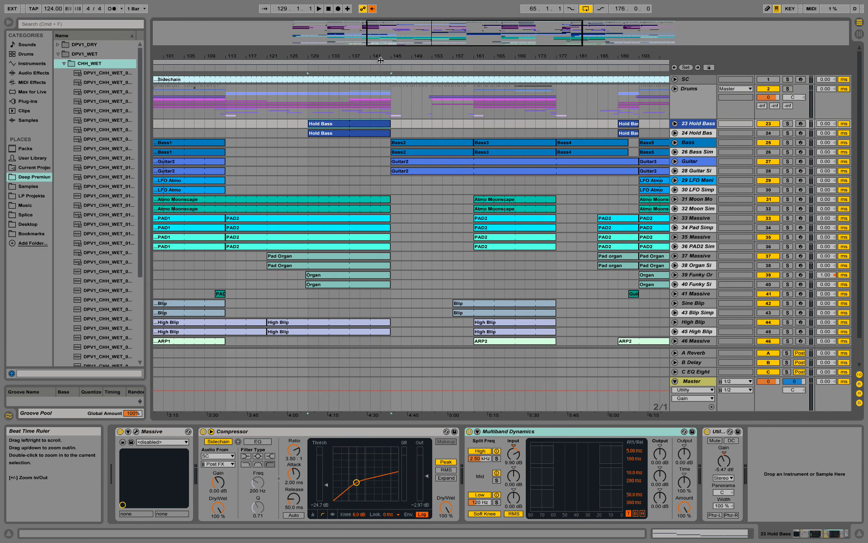
left_click(395, 135)
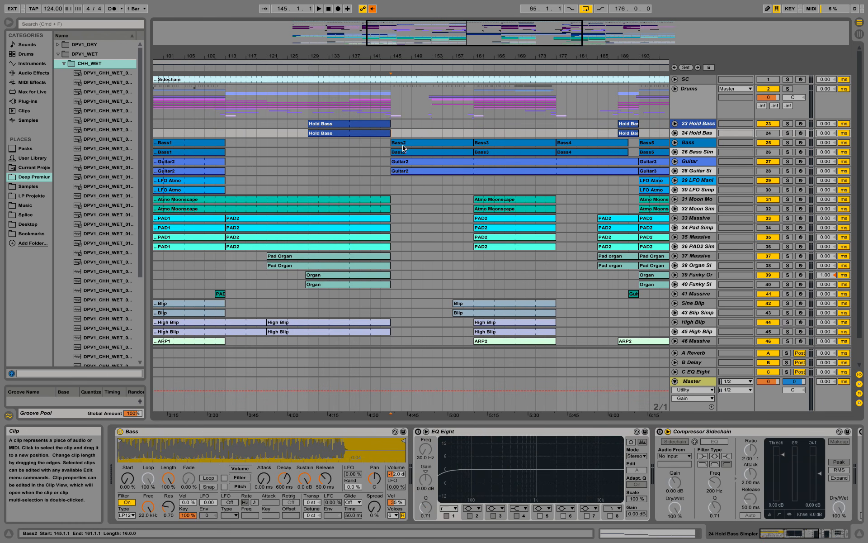
left_click_drag(456, 56, 381, 37)
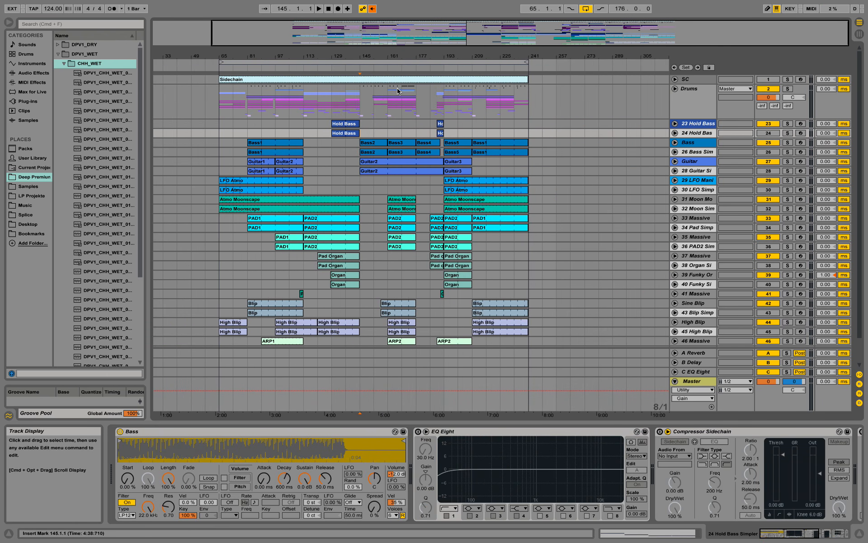